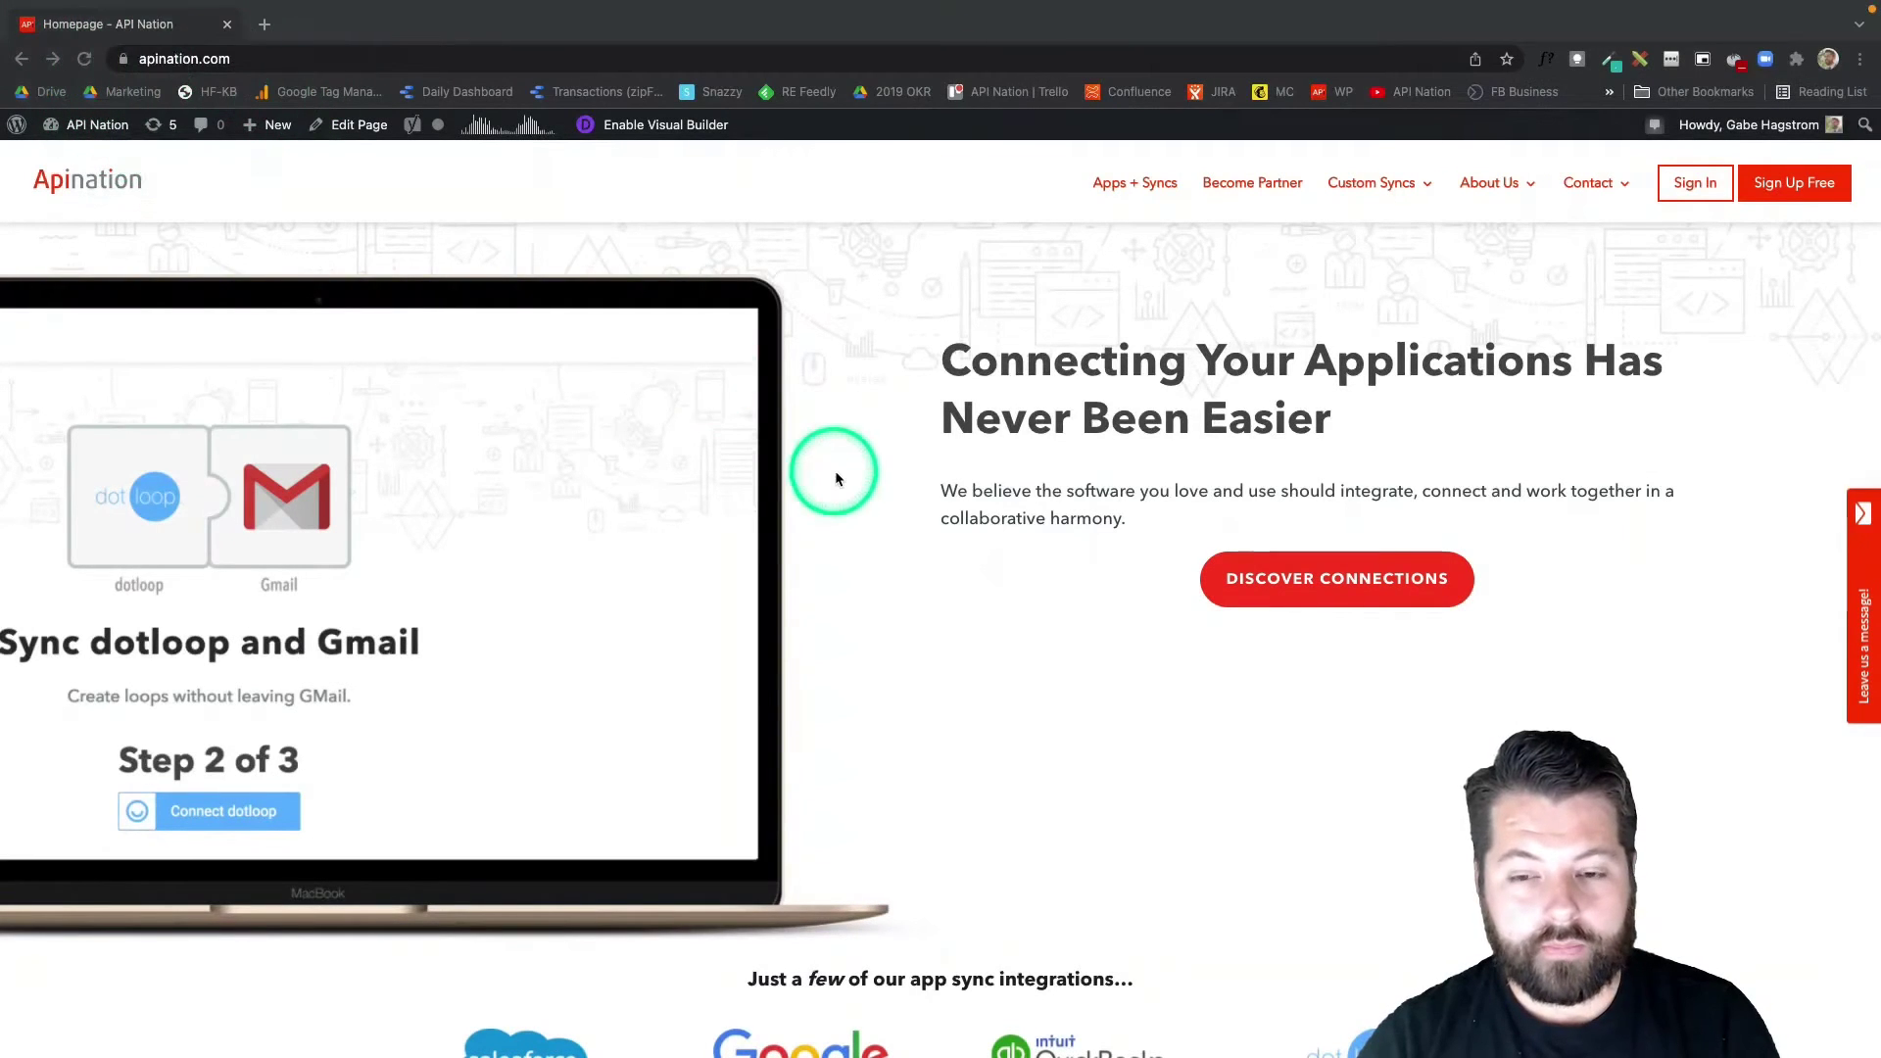
Step: Find and open the iCloud Contacts integration from Discover Connections
click(1330, 588)
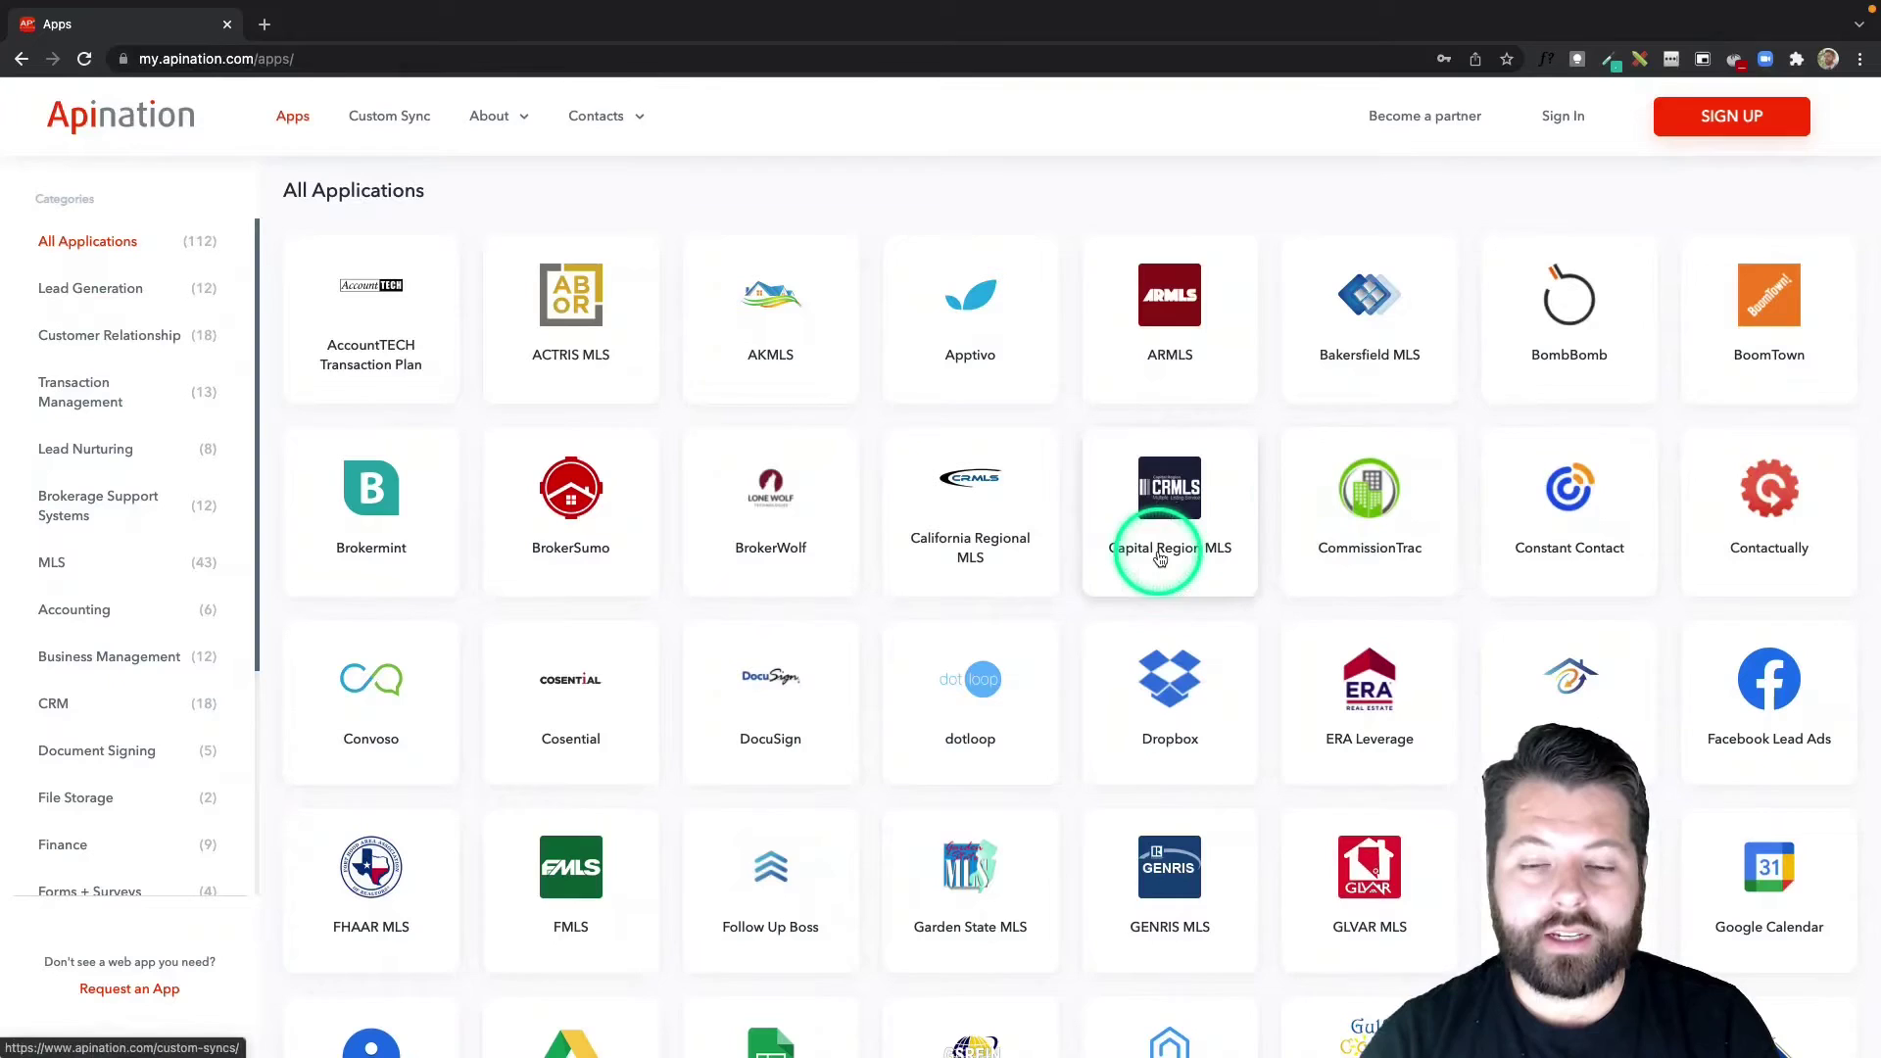
scroll(1159, 558, down, 4)
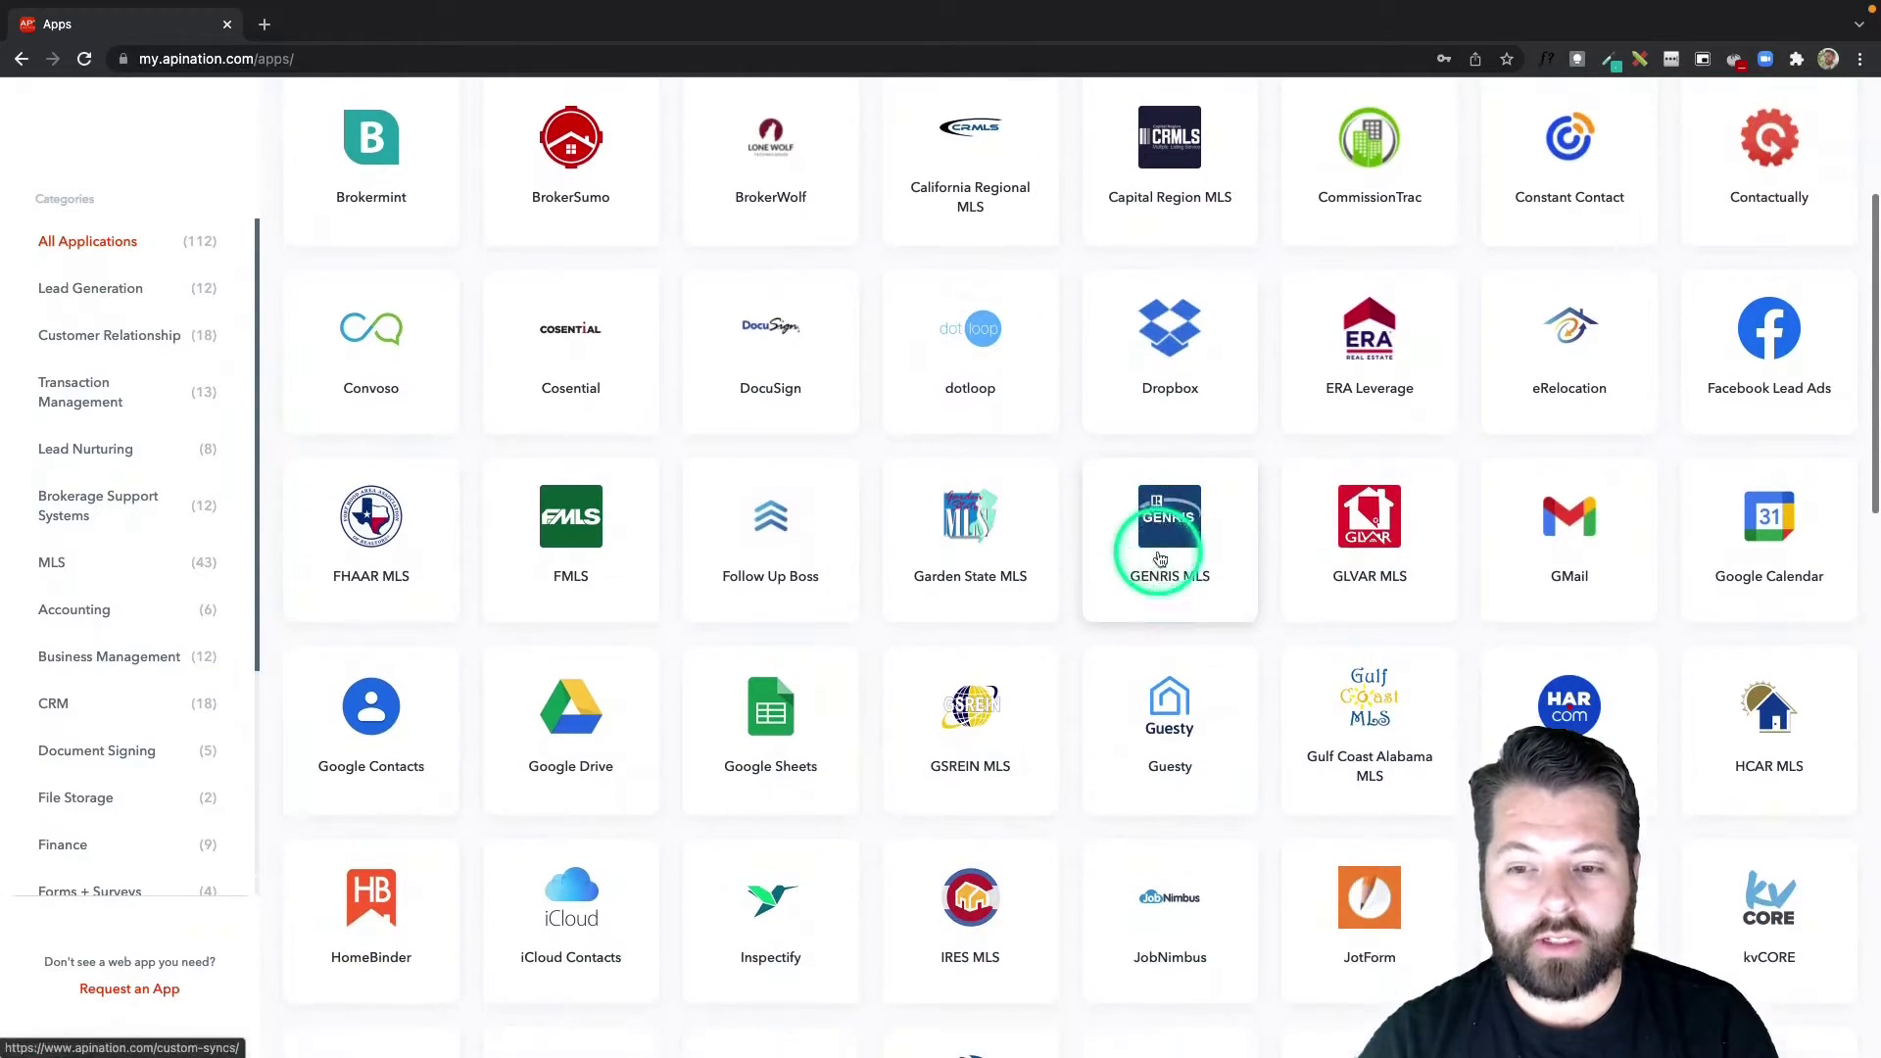
scroll(1159, 559, down, 4)
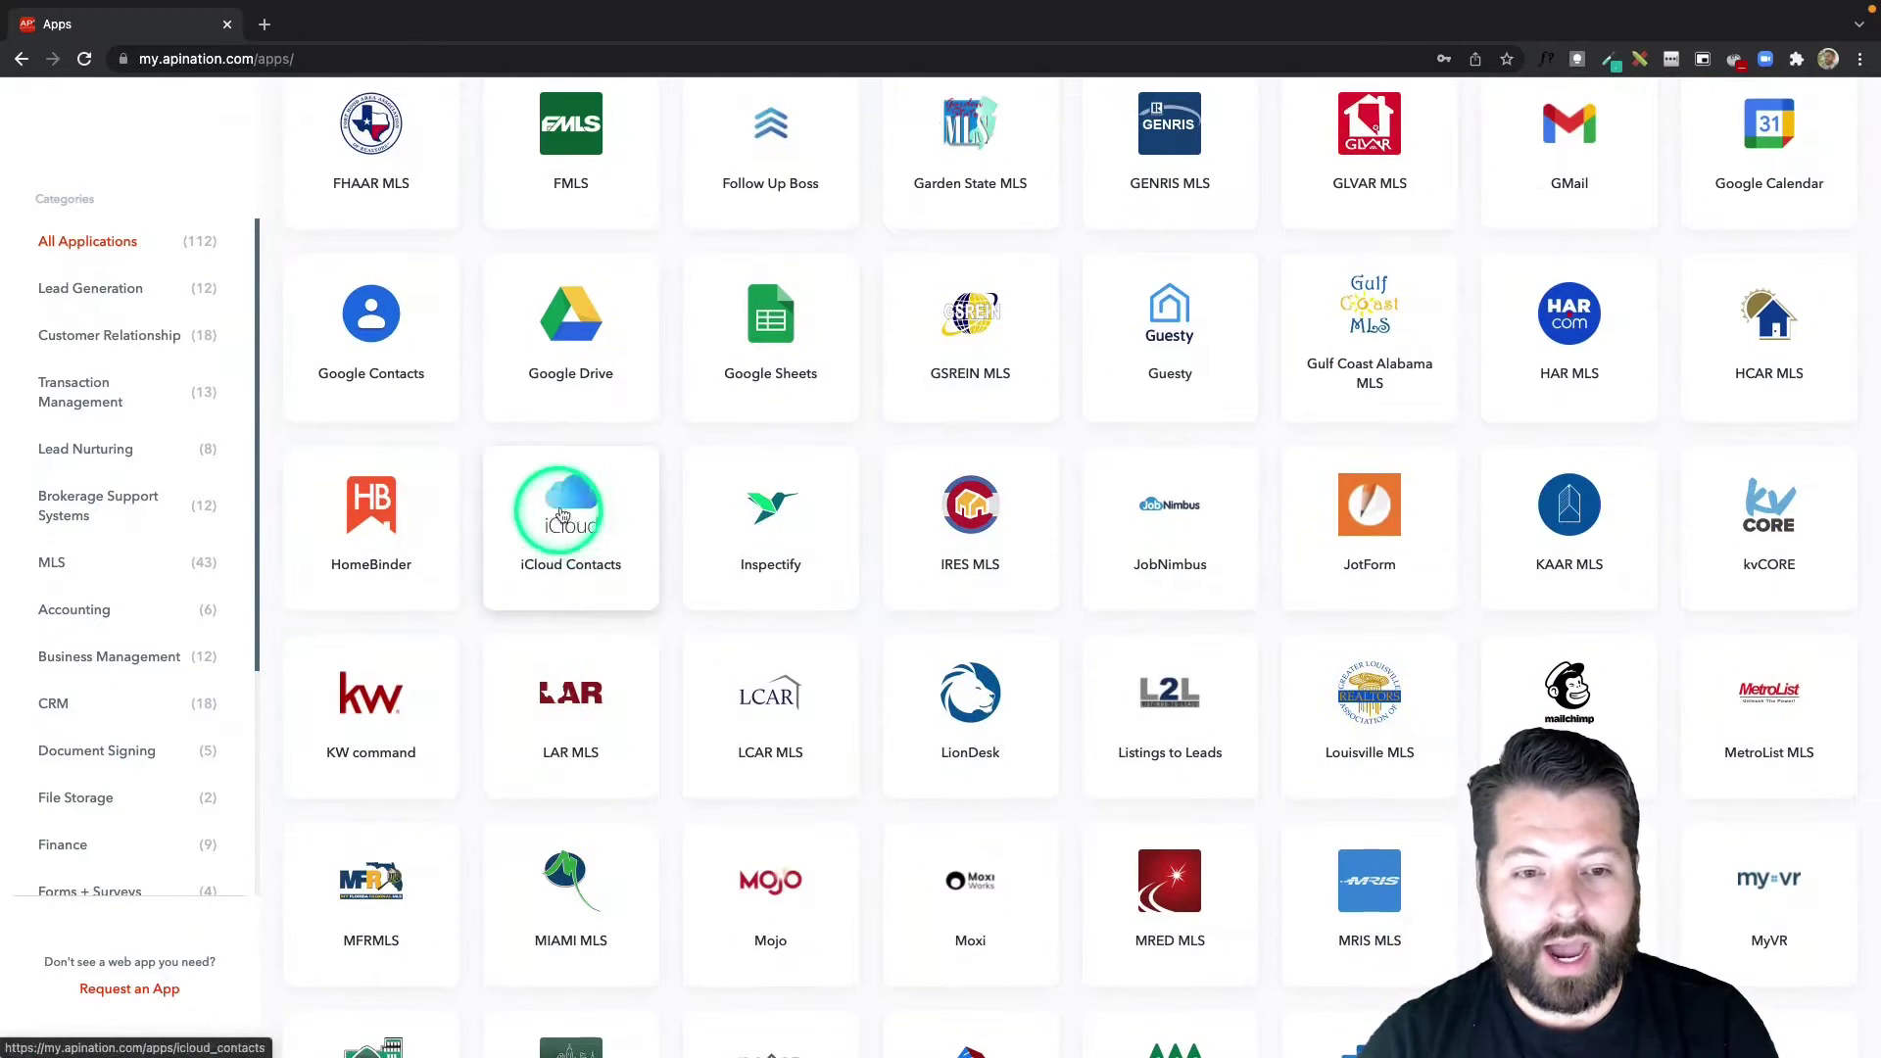
click(563, 516)
Step: Choose Google Contacts as the partner app to load both sync directions
scroll(869, 621, down, 3)
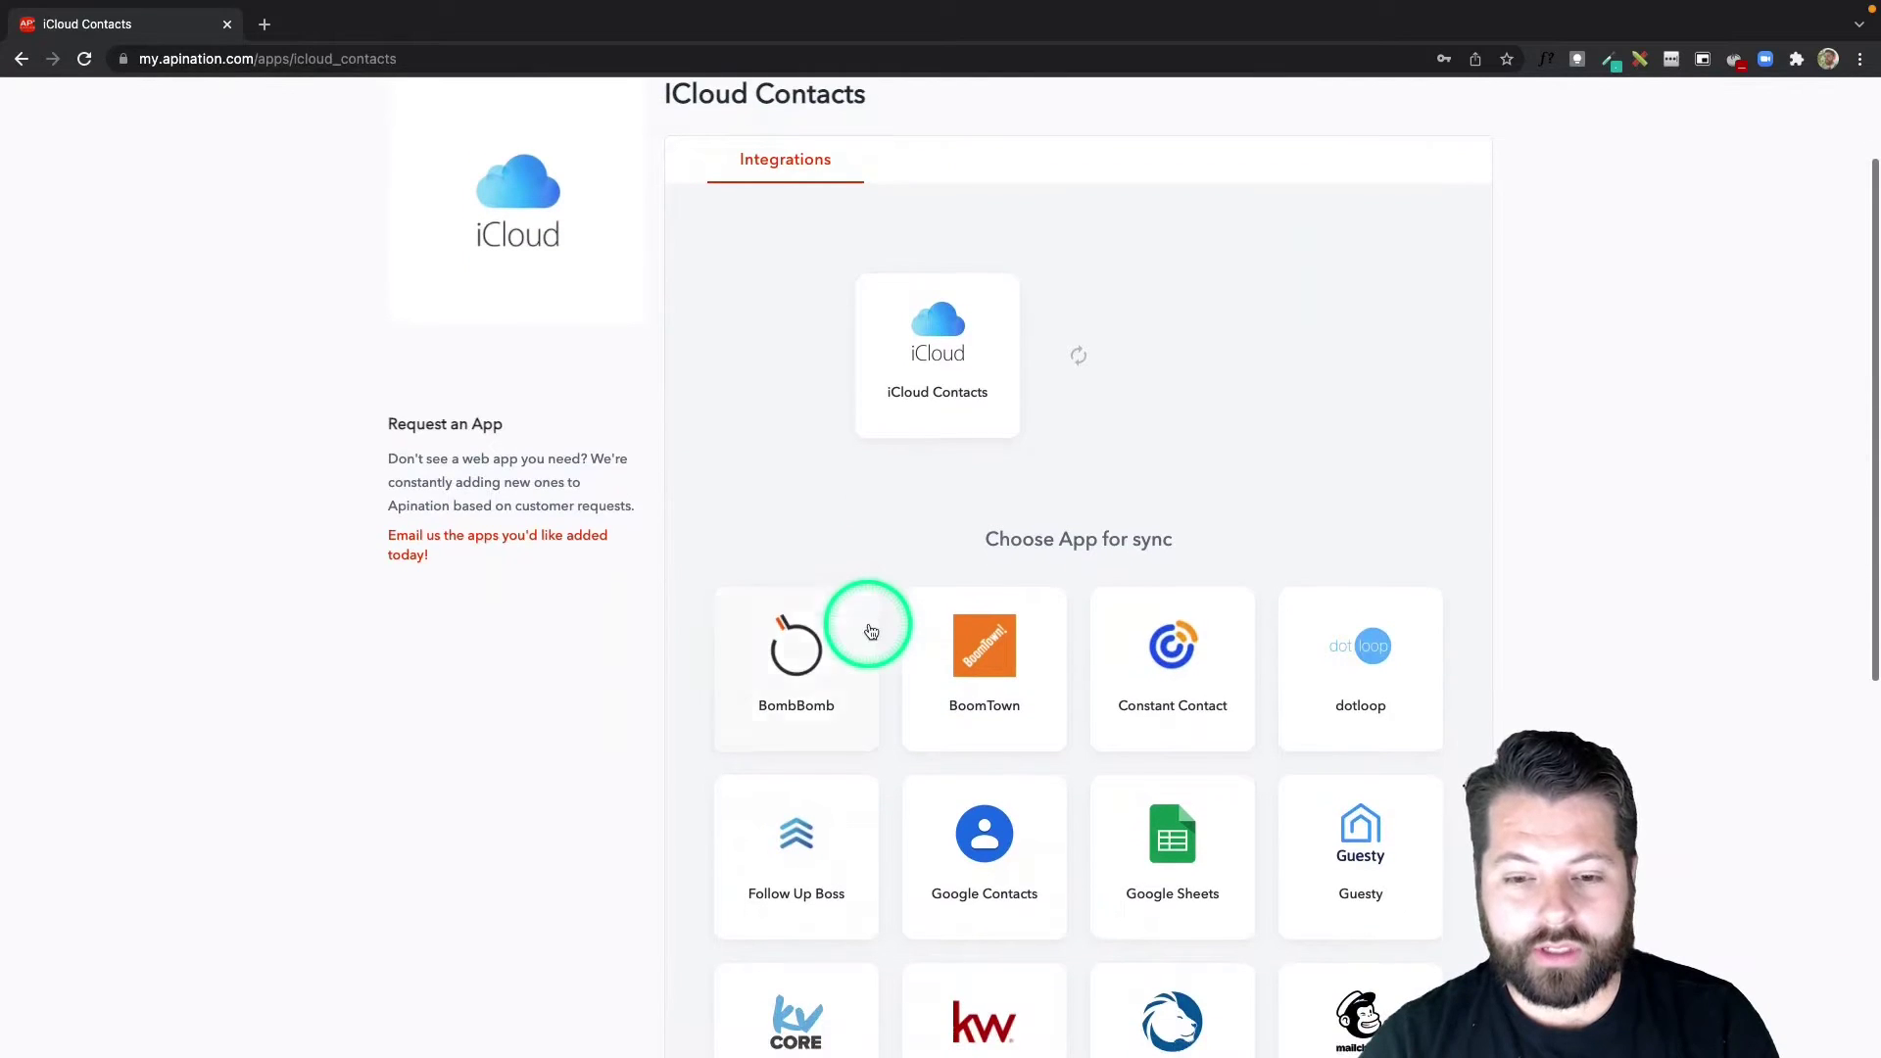
scroll(871, 631, down, 1)
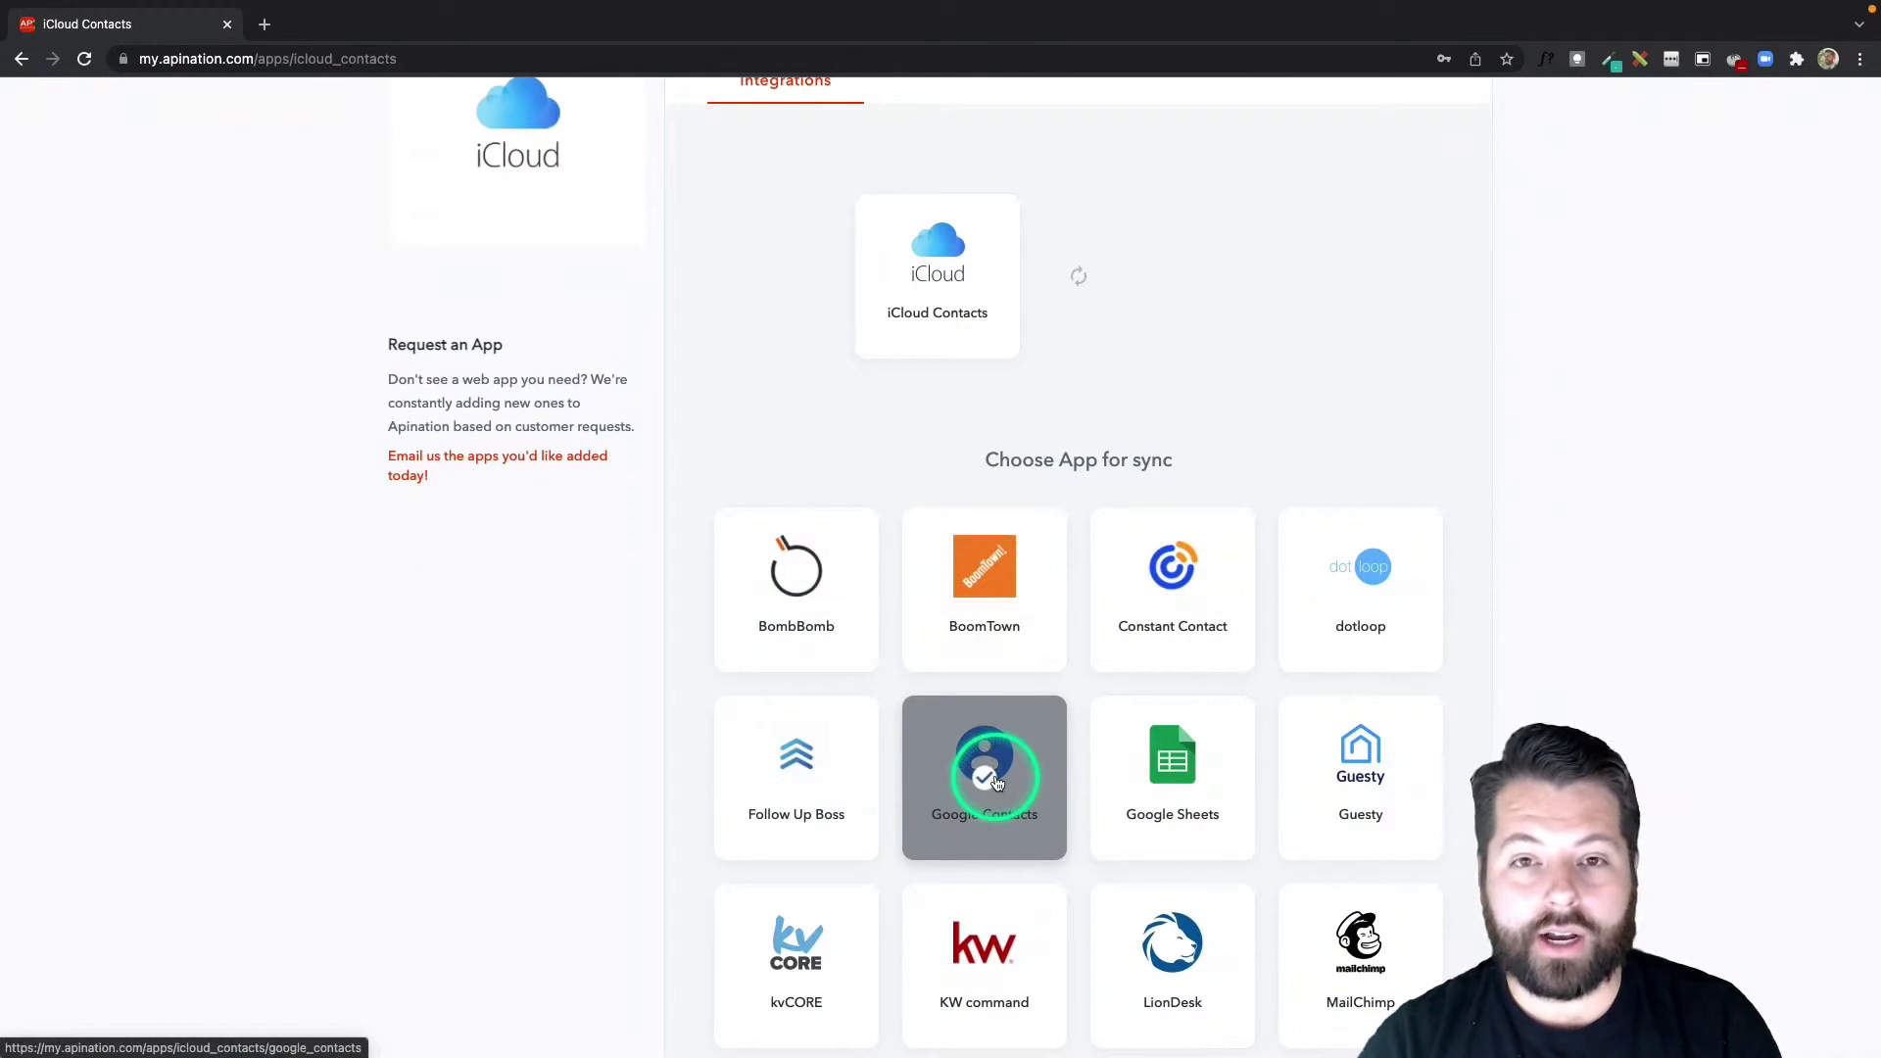
scroll(998, 774, down, 1)
click(999, 737)
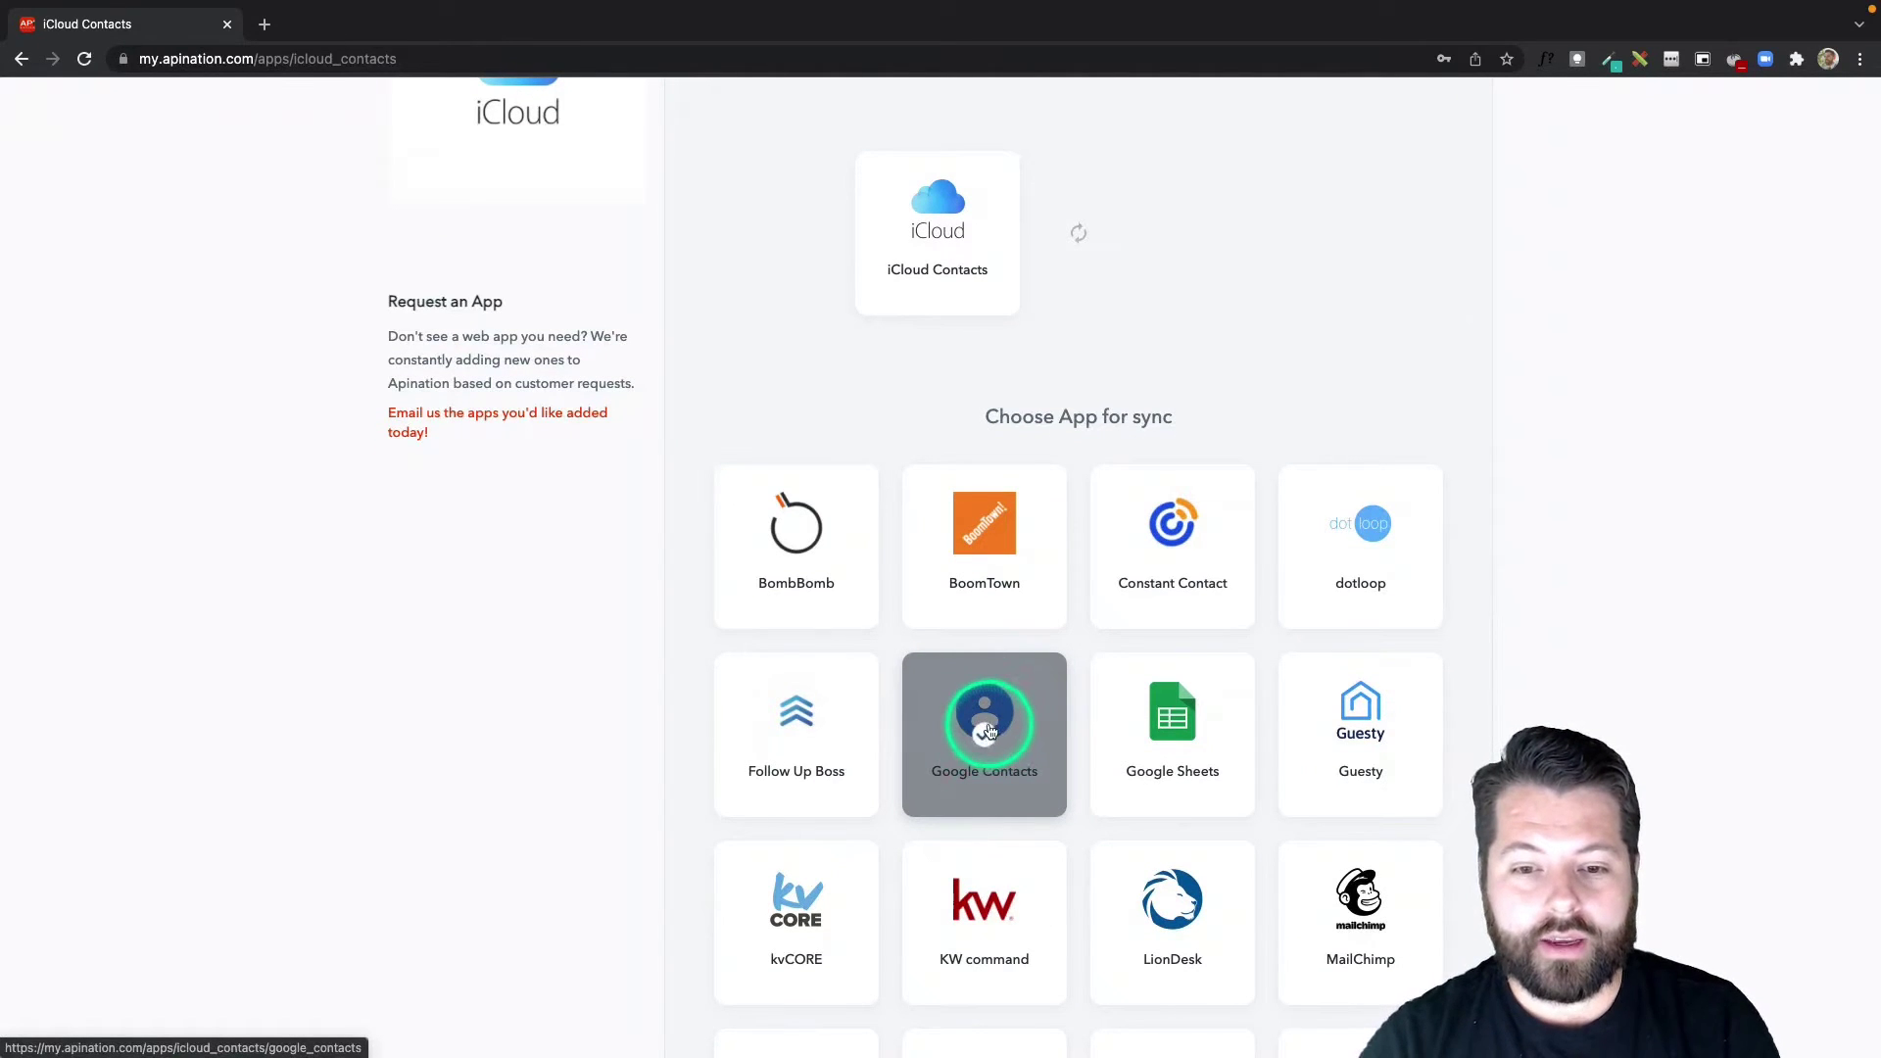
click(989, 733)
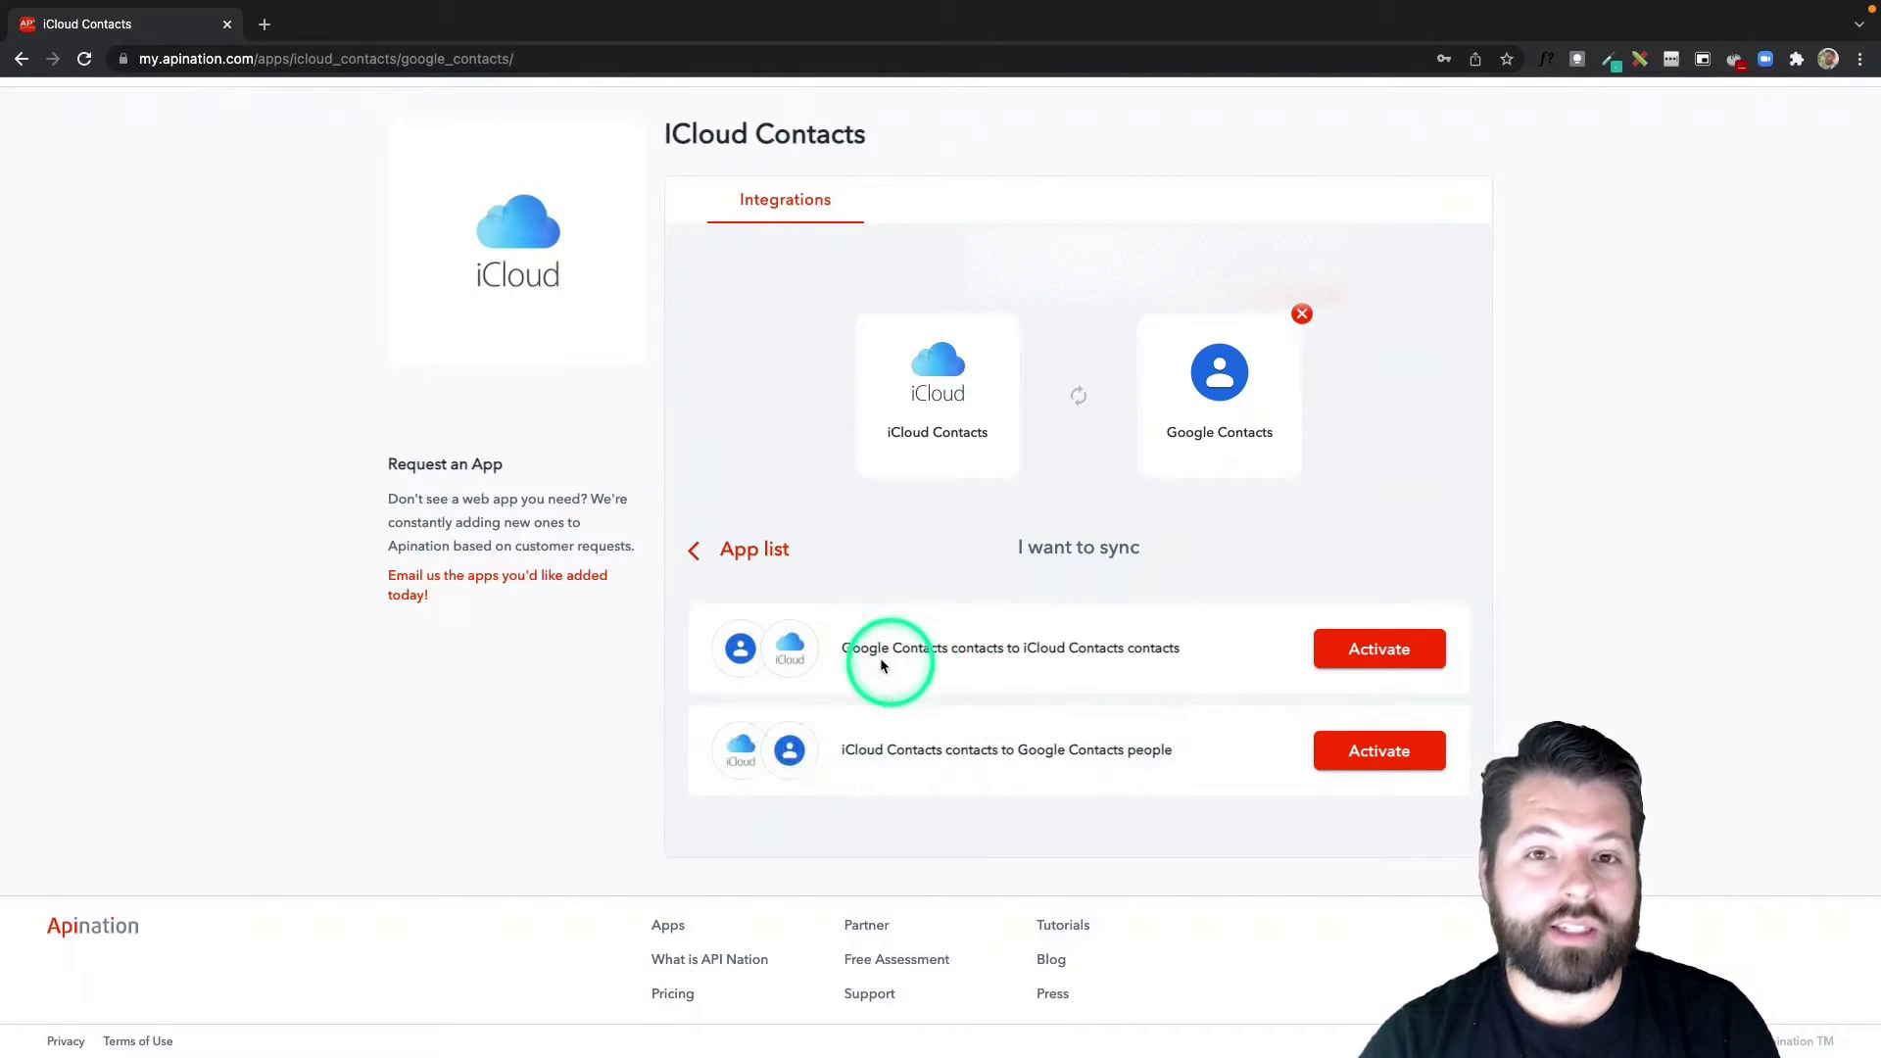
Step: Activate the Google Contacts to iCloud Contacts sync, confirming no other sync tools are used
click(1375, 647)
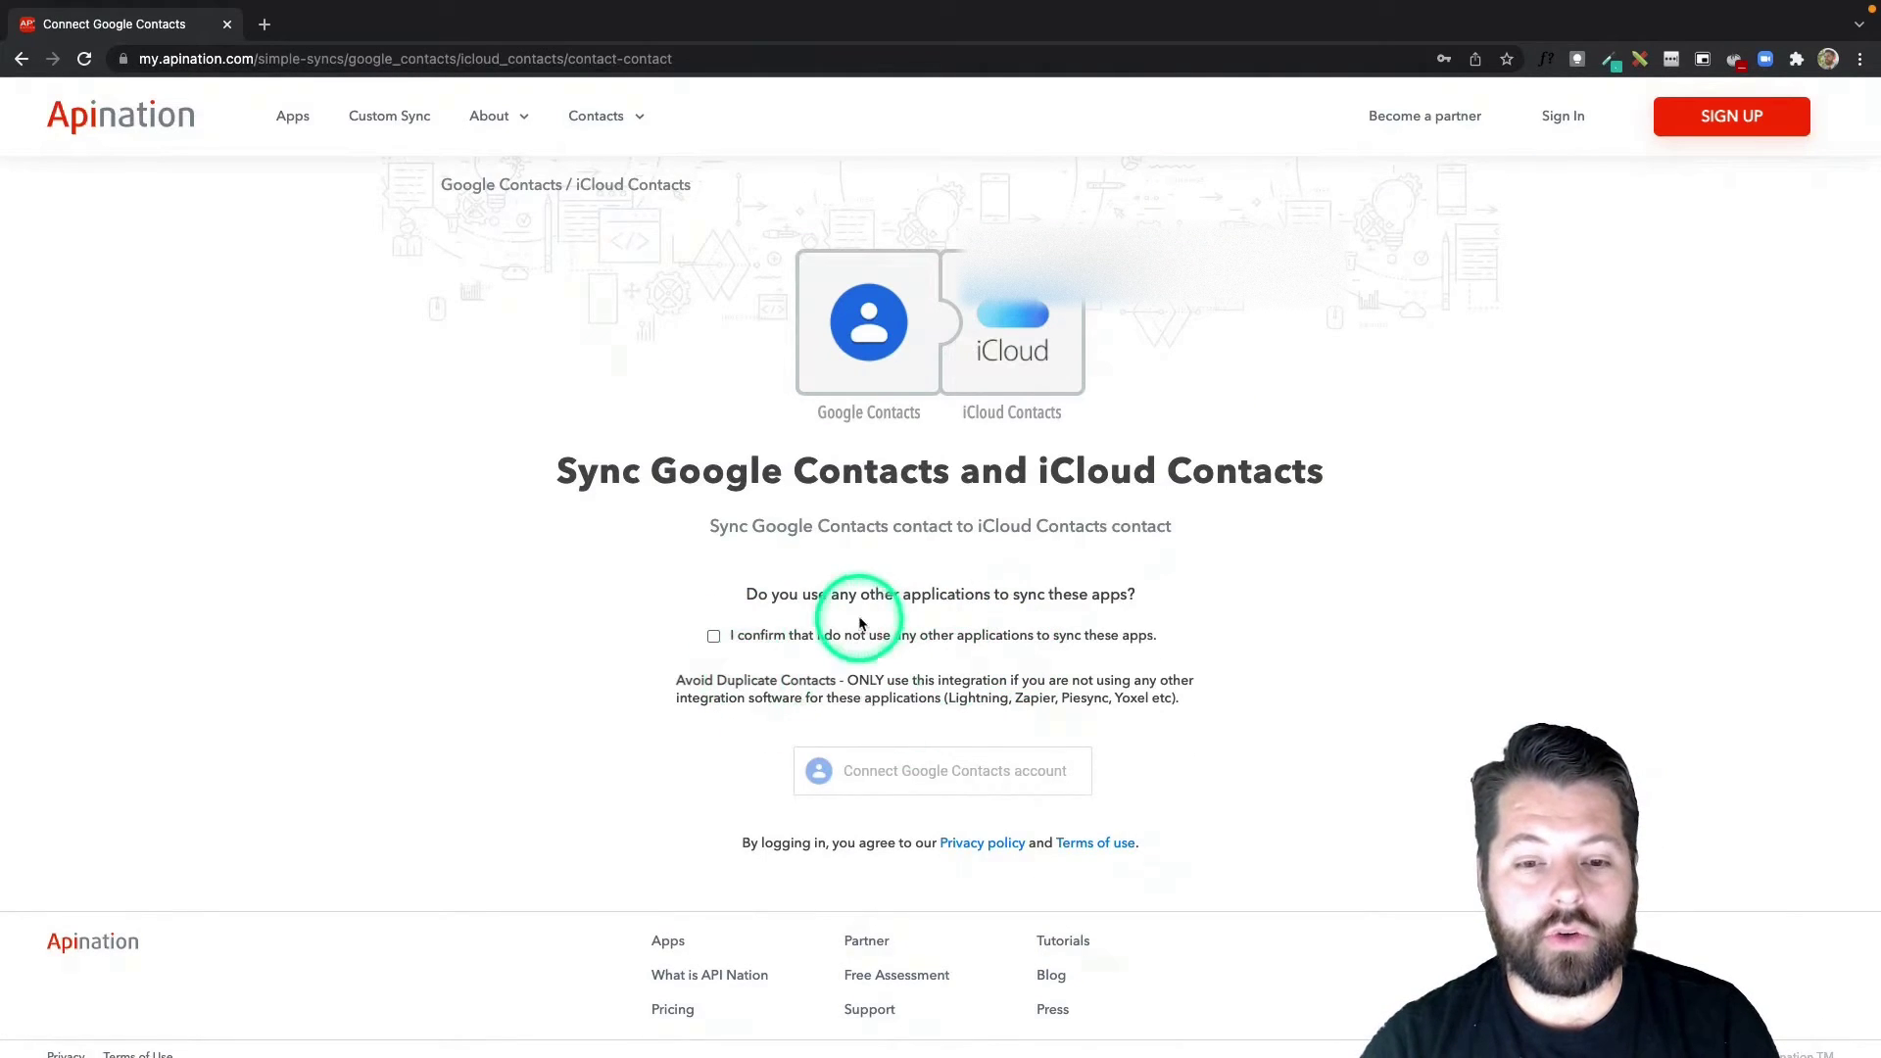
click(713, 637)
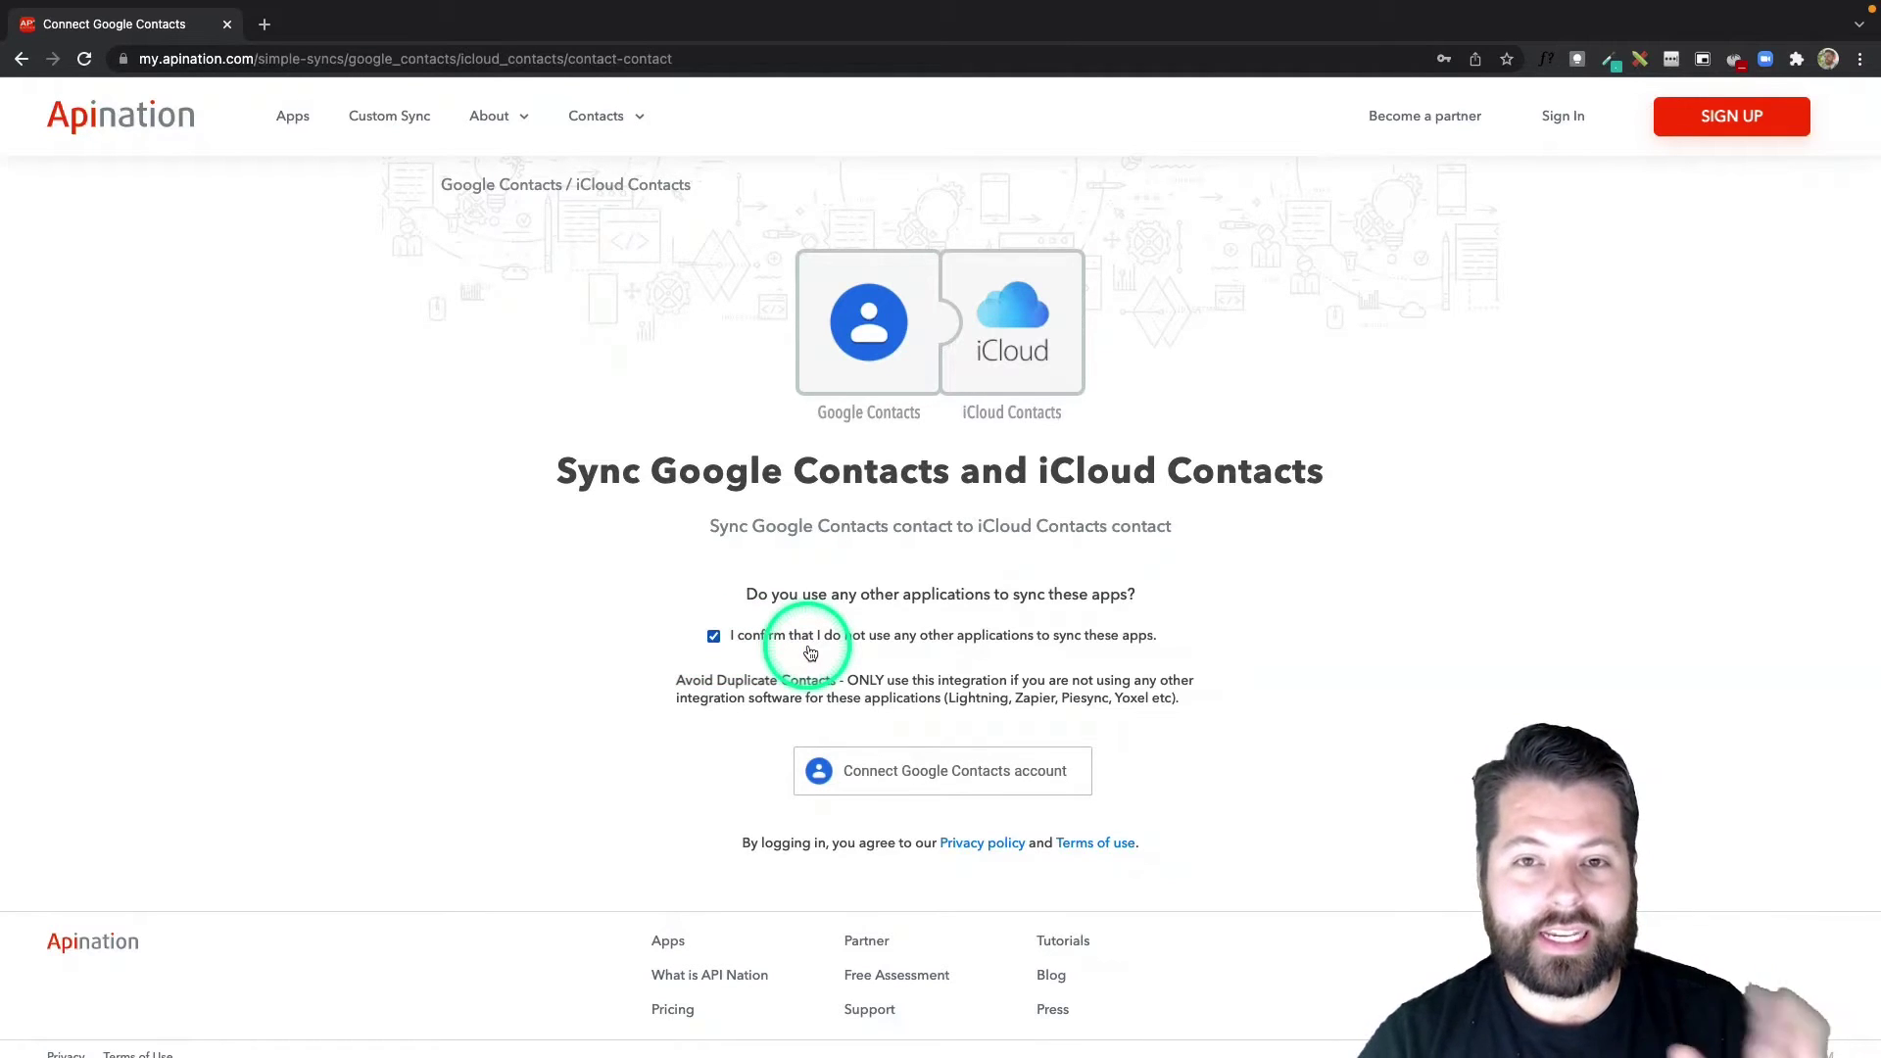
scroll(810, 654, down, 1)
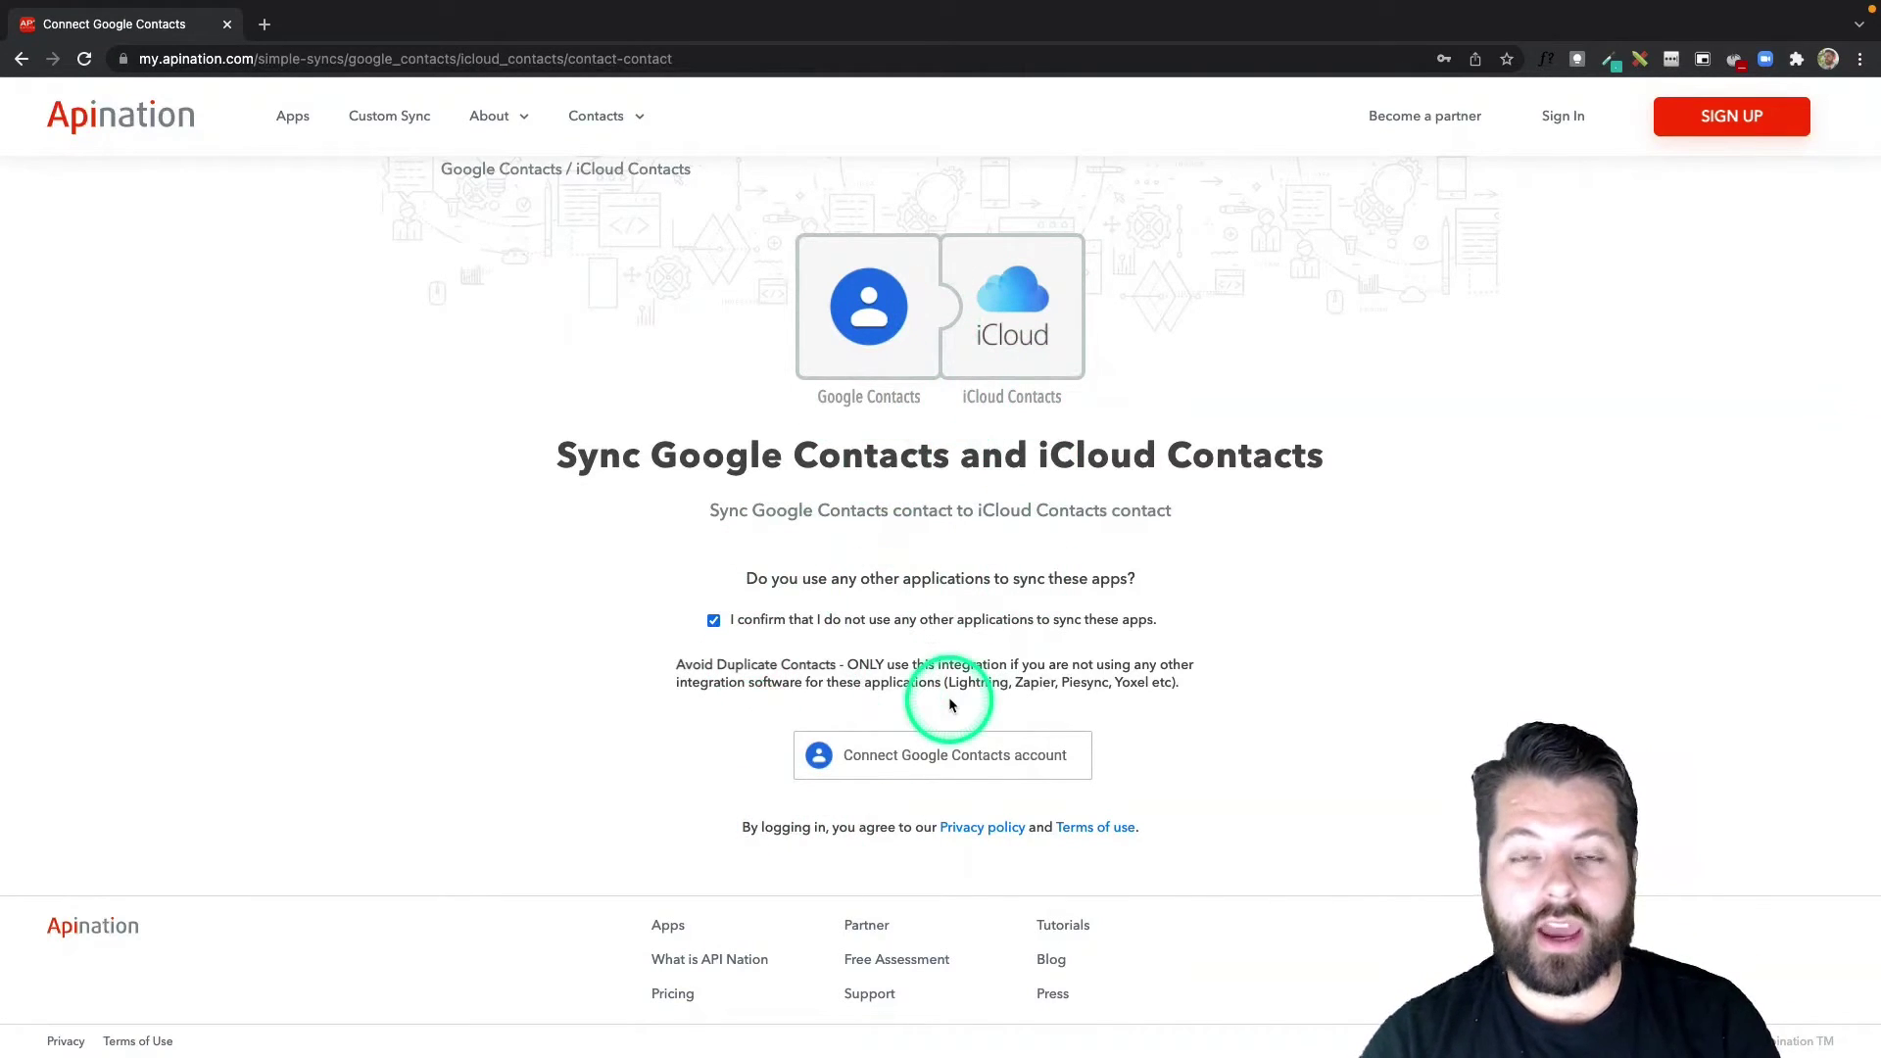
Step: Connect the Google Contacts account and allow API Nation access to it
click(912, 765)
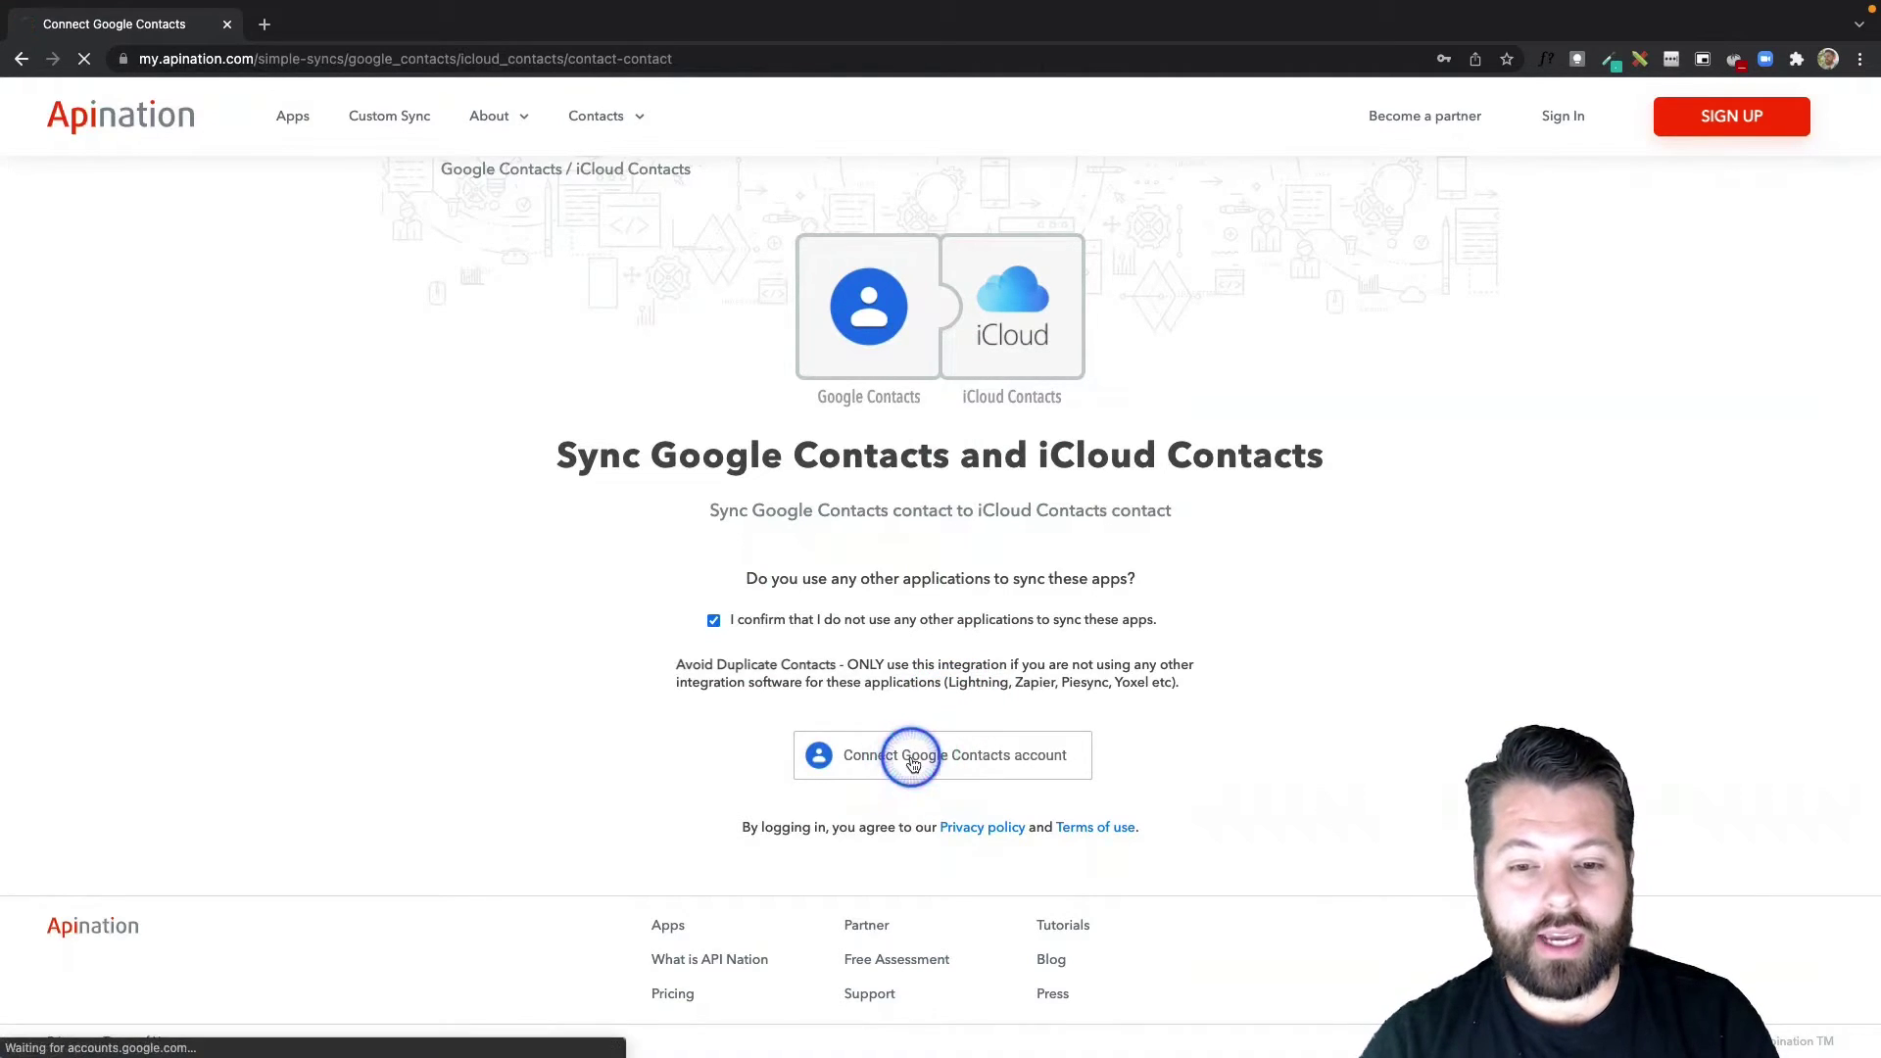
click(863, 462)
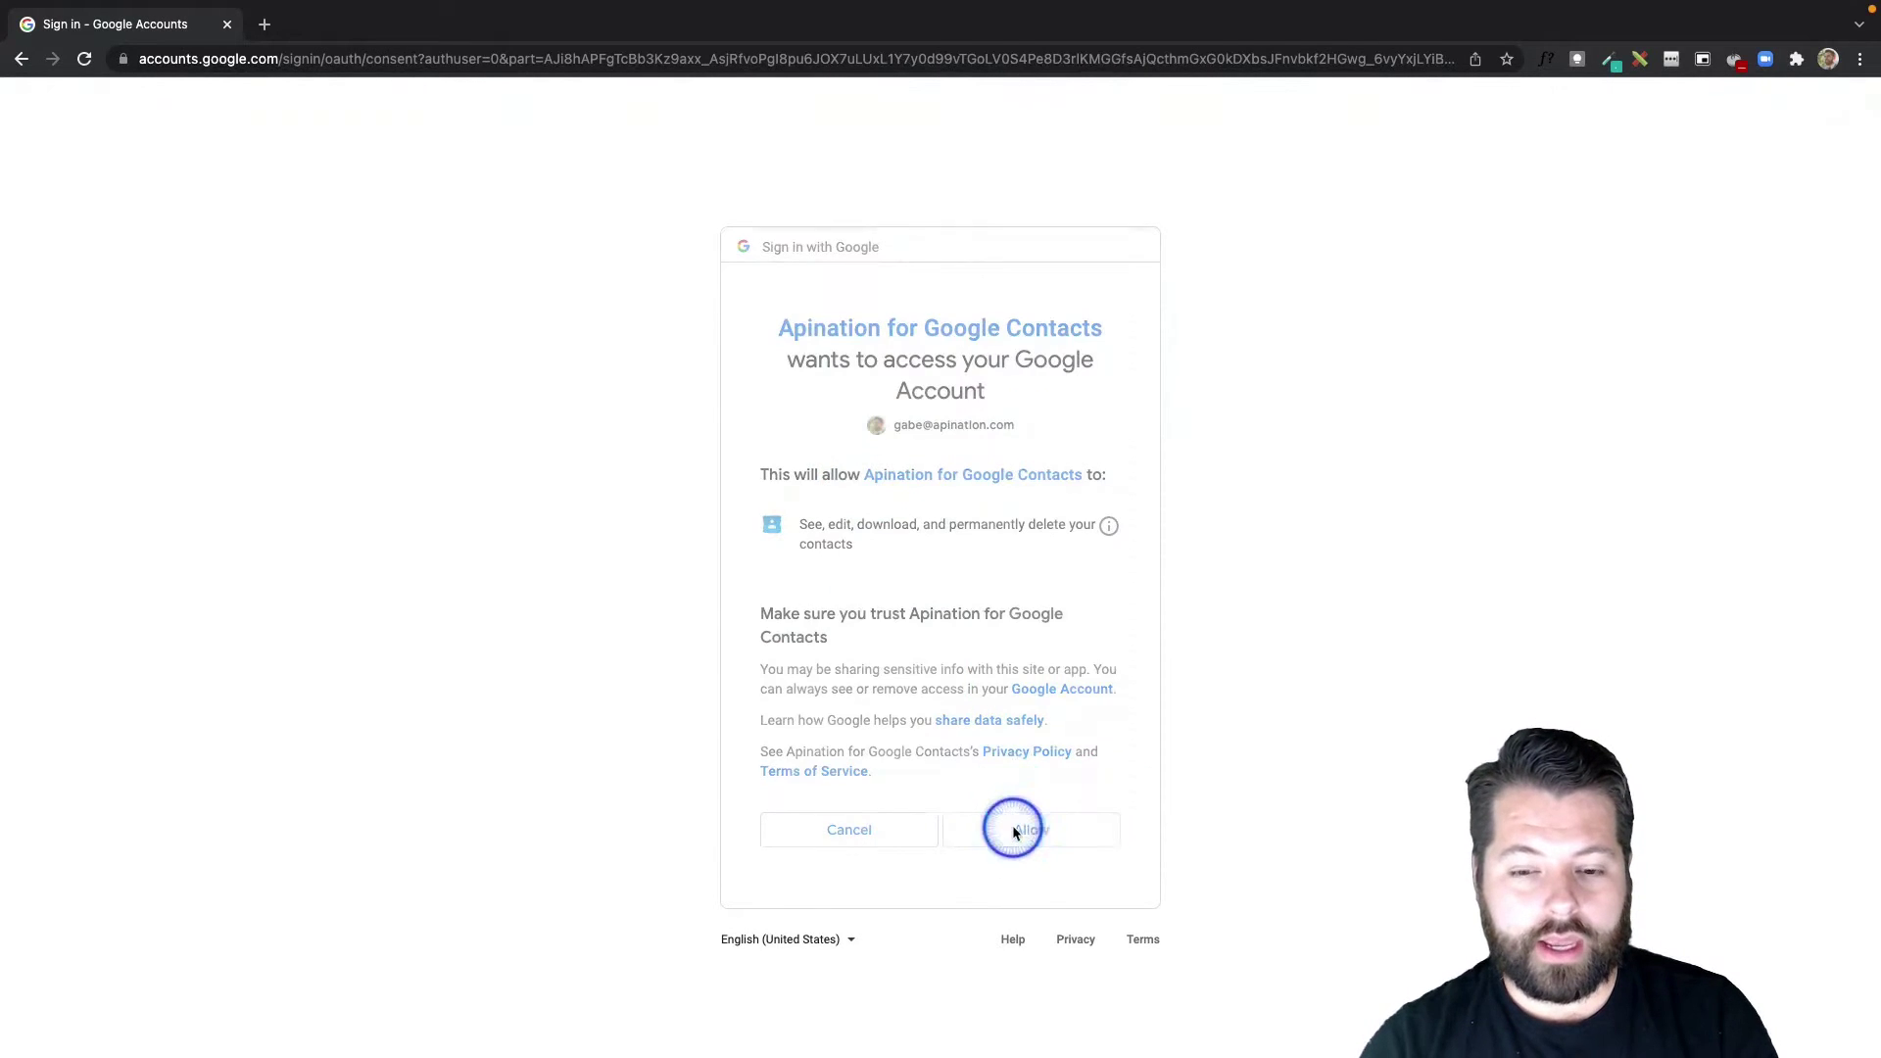
click(1014, 826)
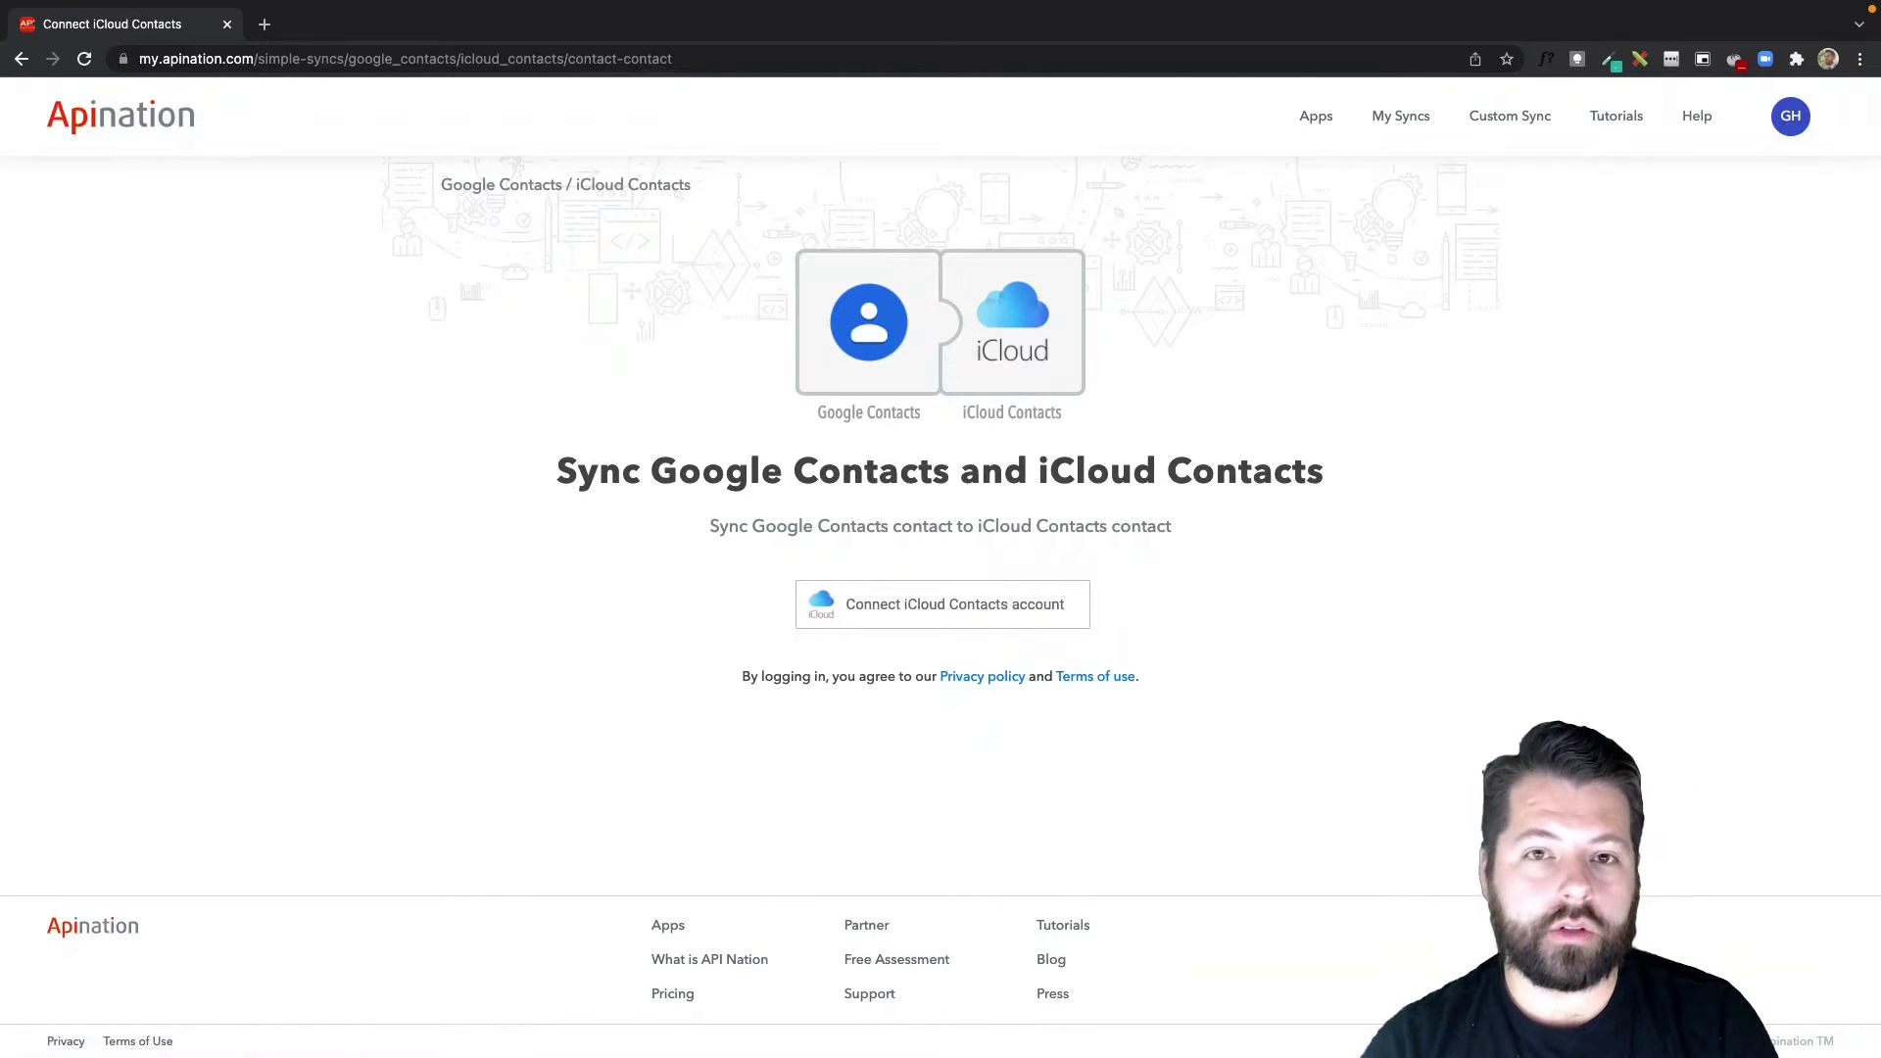
Step: Bring up the iCloud Contacts Apple ID and app-specific password form
click(973, 605)
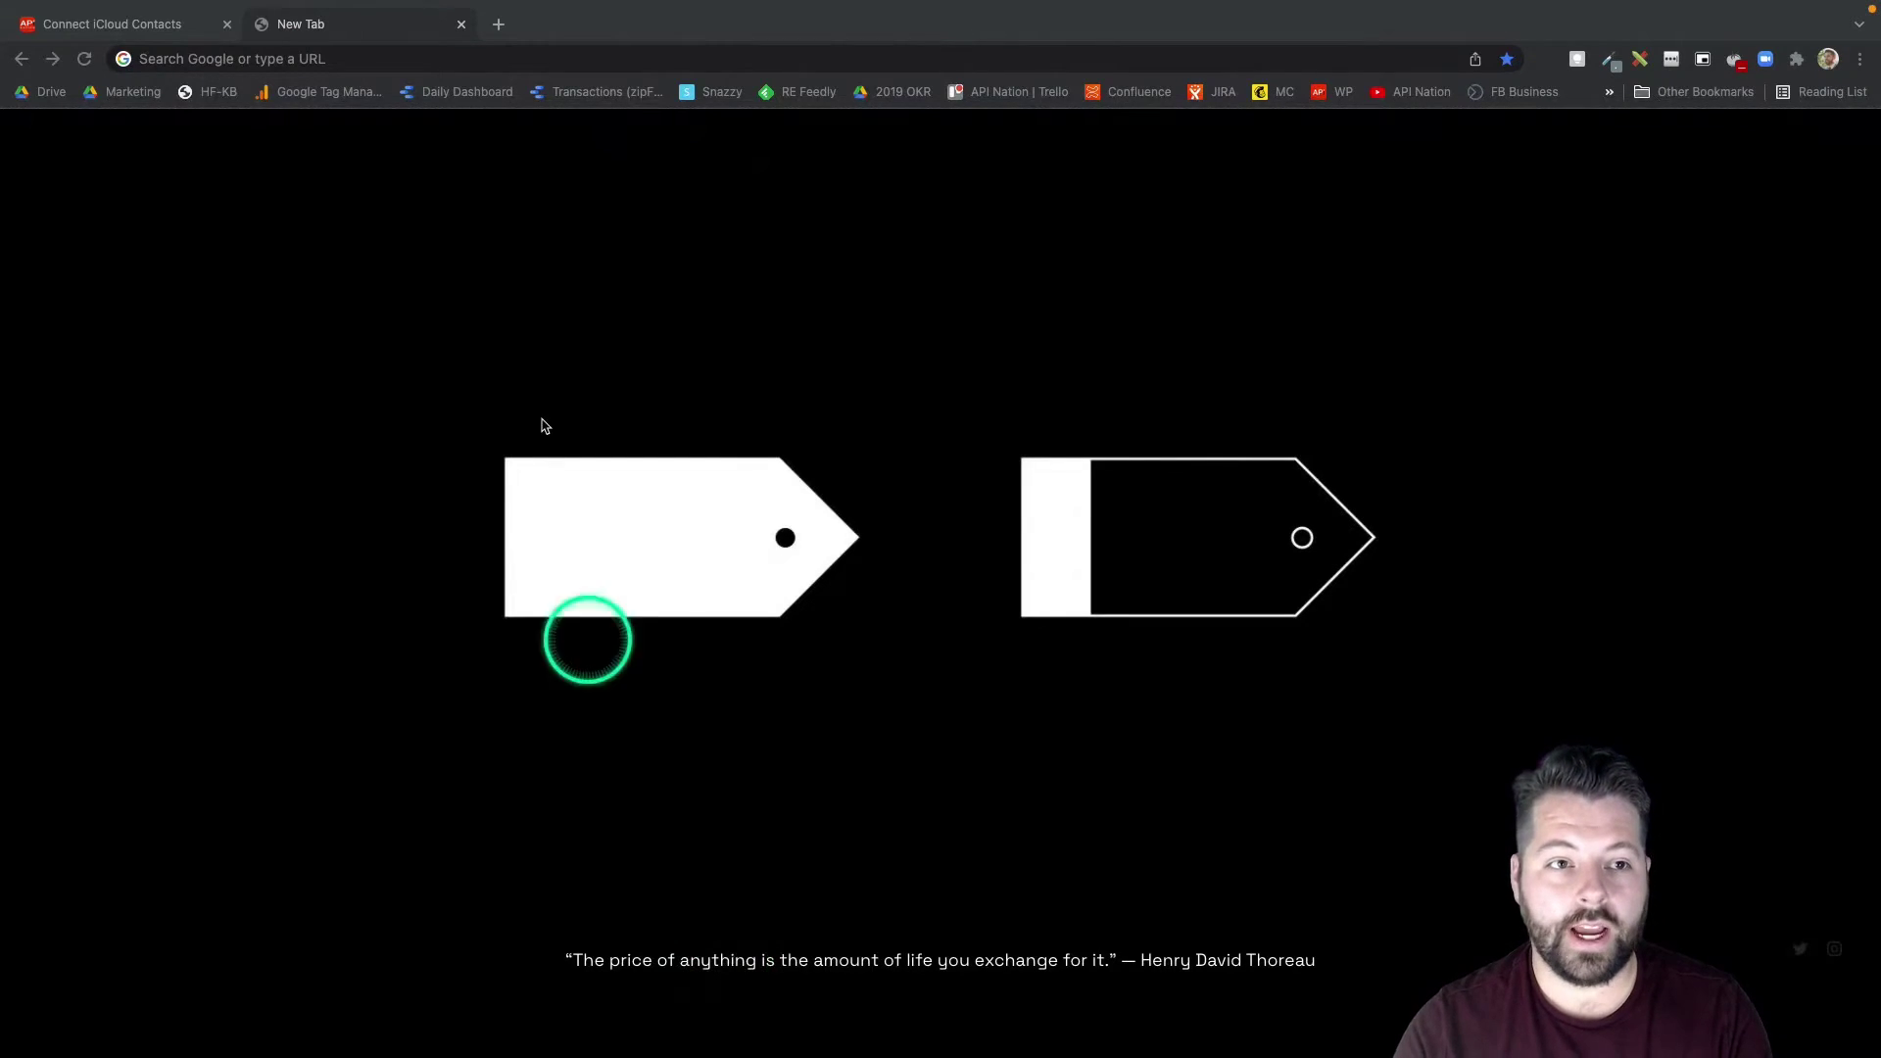
Step: Go to the appleid.apple.com website
click(205, 65)
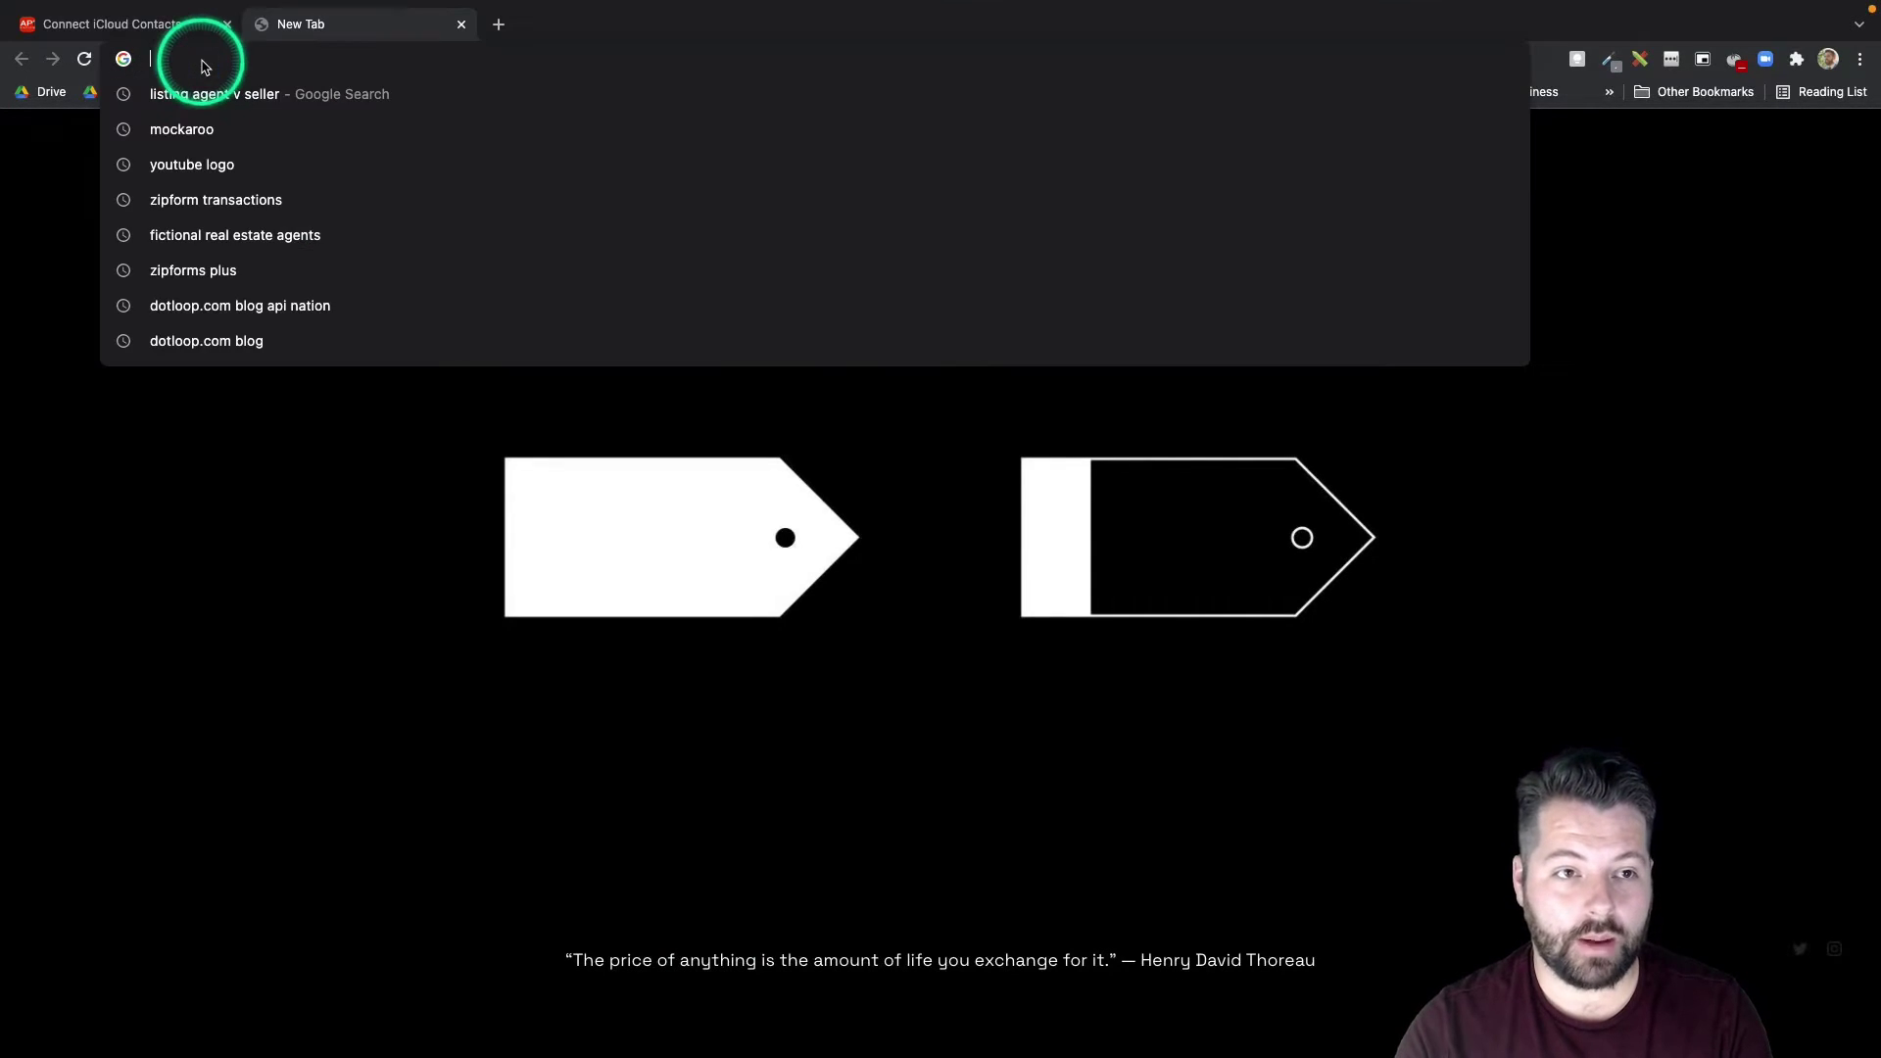
text(appleid.apple.com)
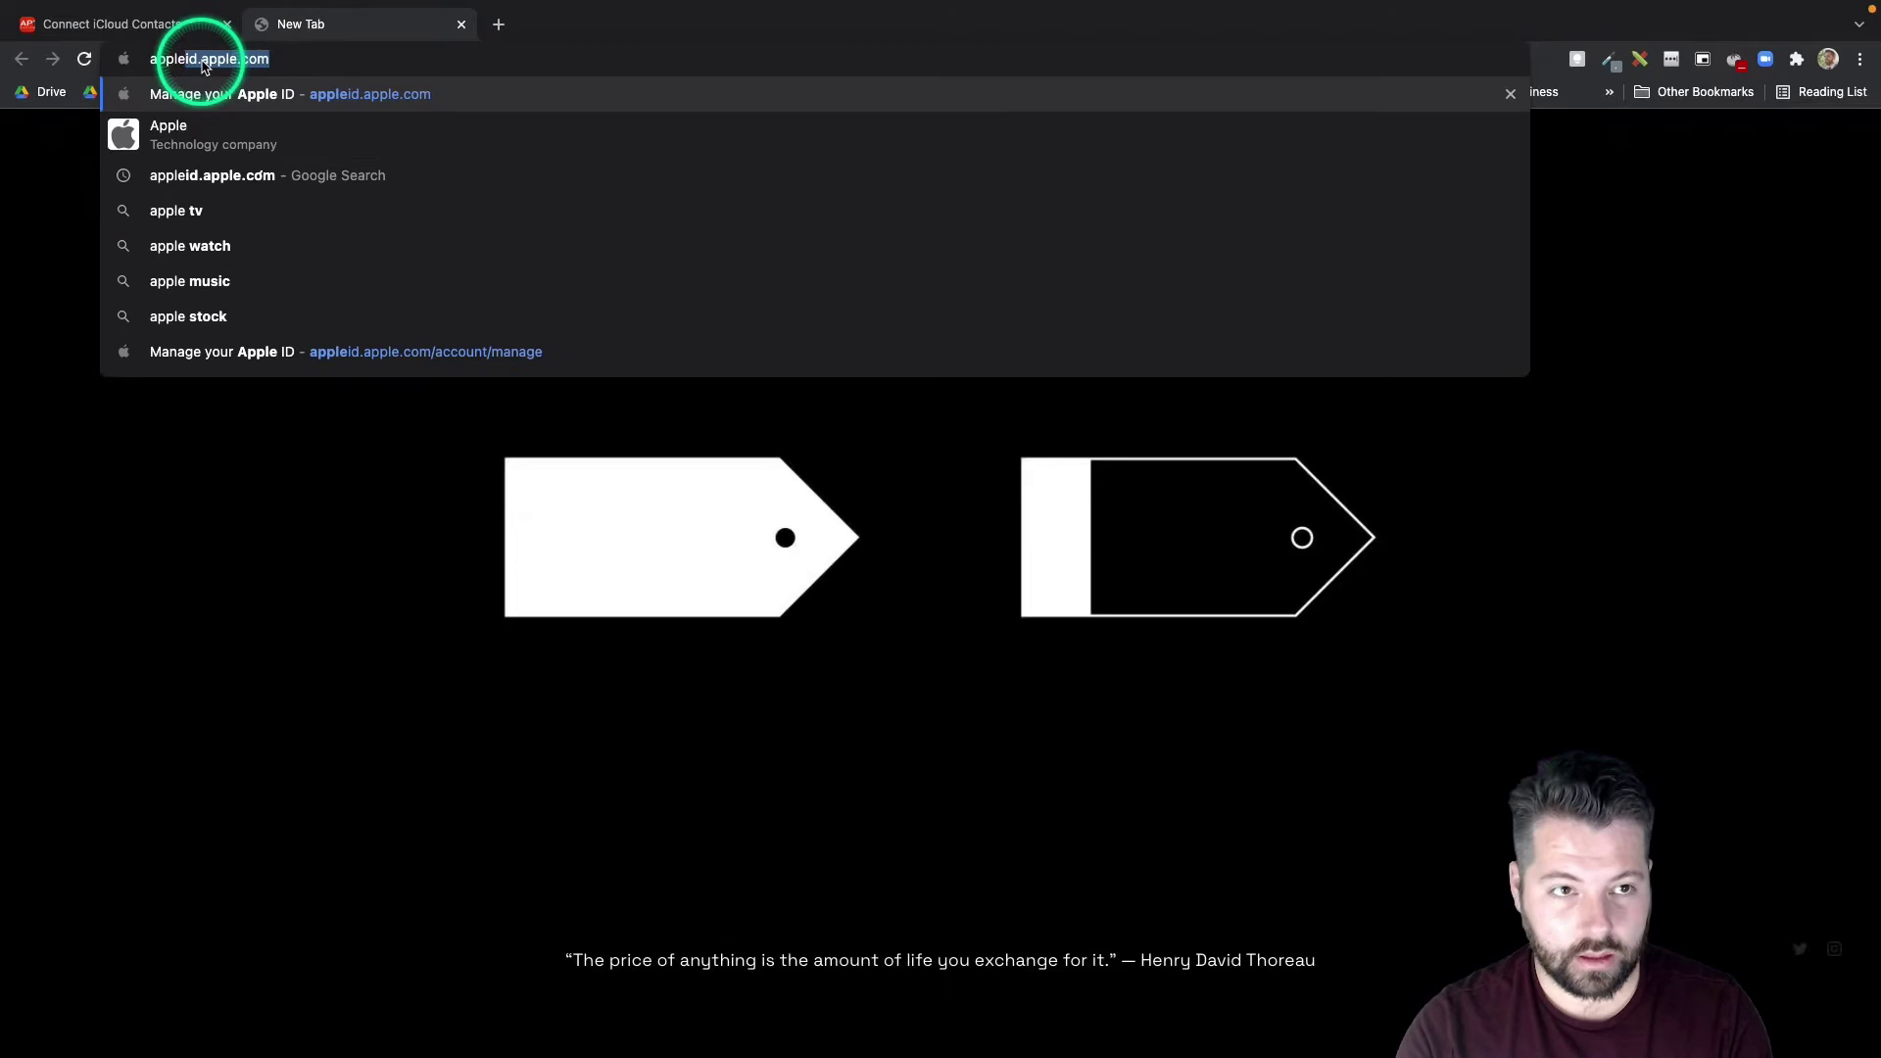
key(Return)
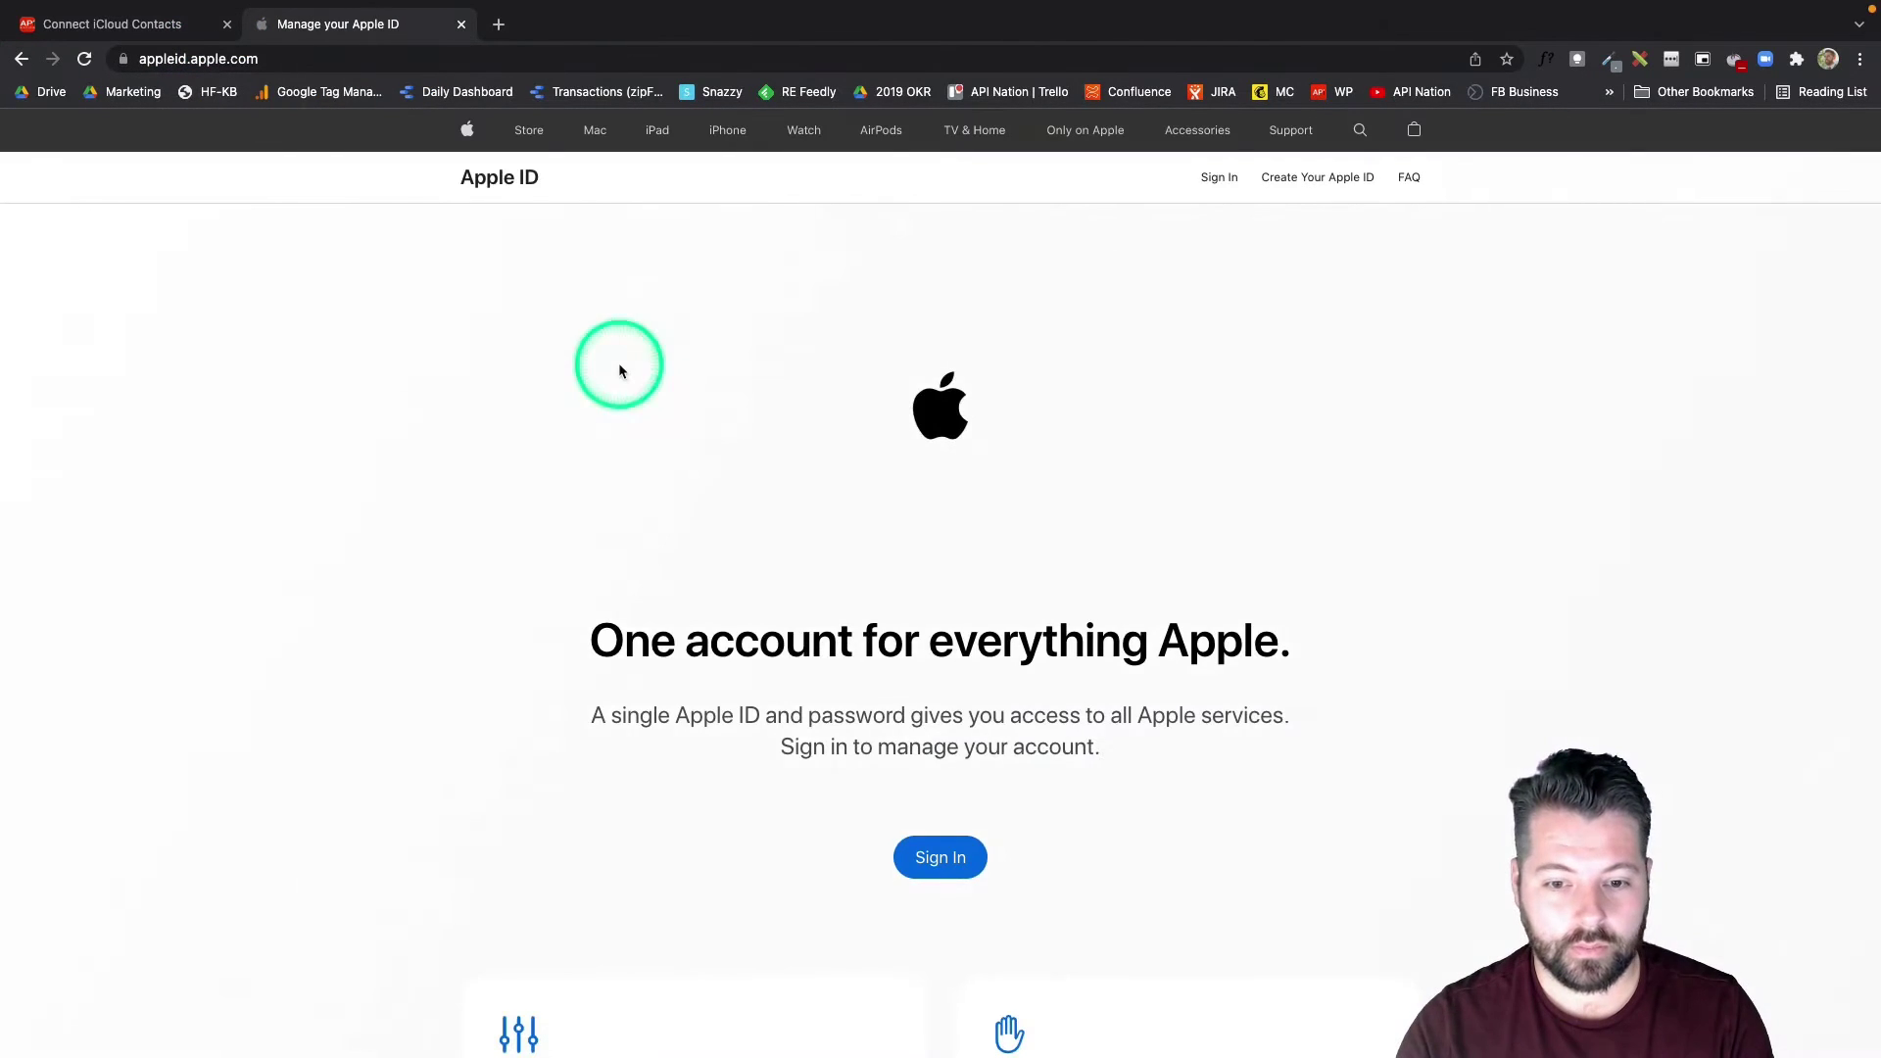
Step: Sign in to the Apple ID, approve the sign-in and enter the six-digit verification code
click(940, 858)
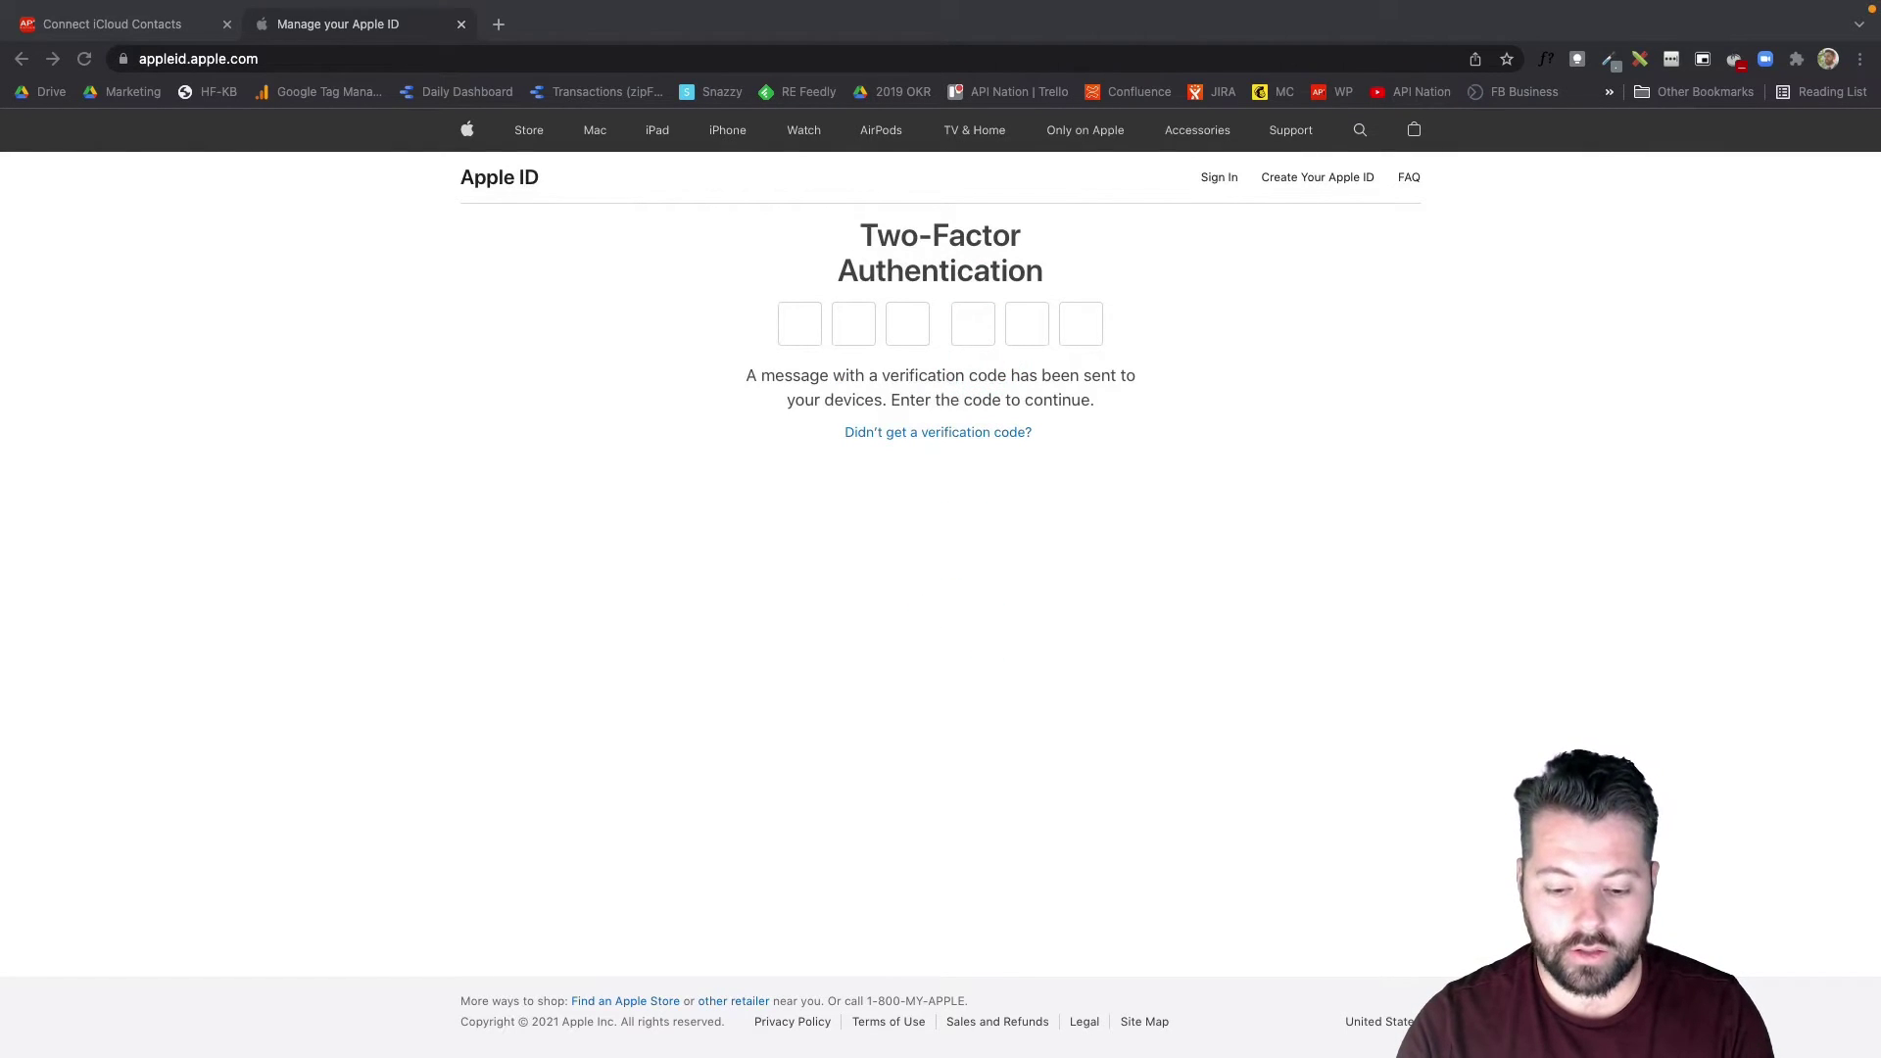
drag(1049, 950, 1041, 618)
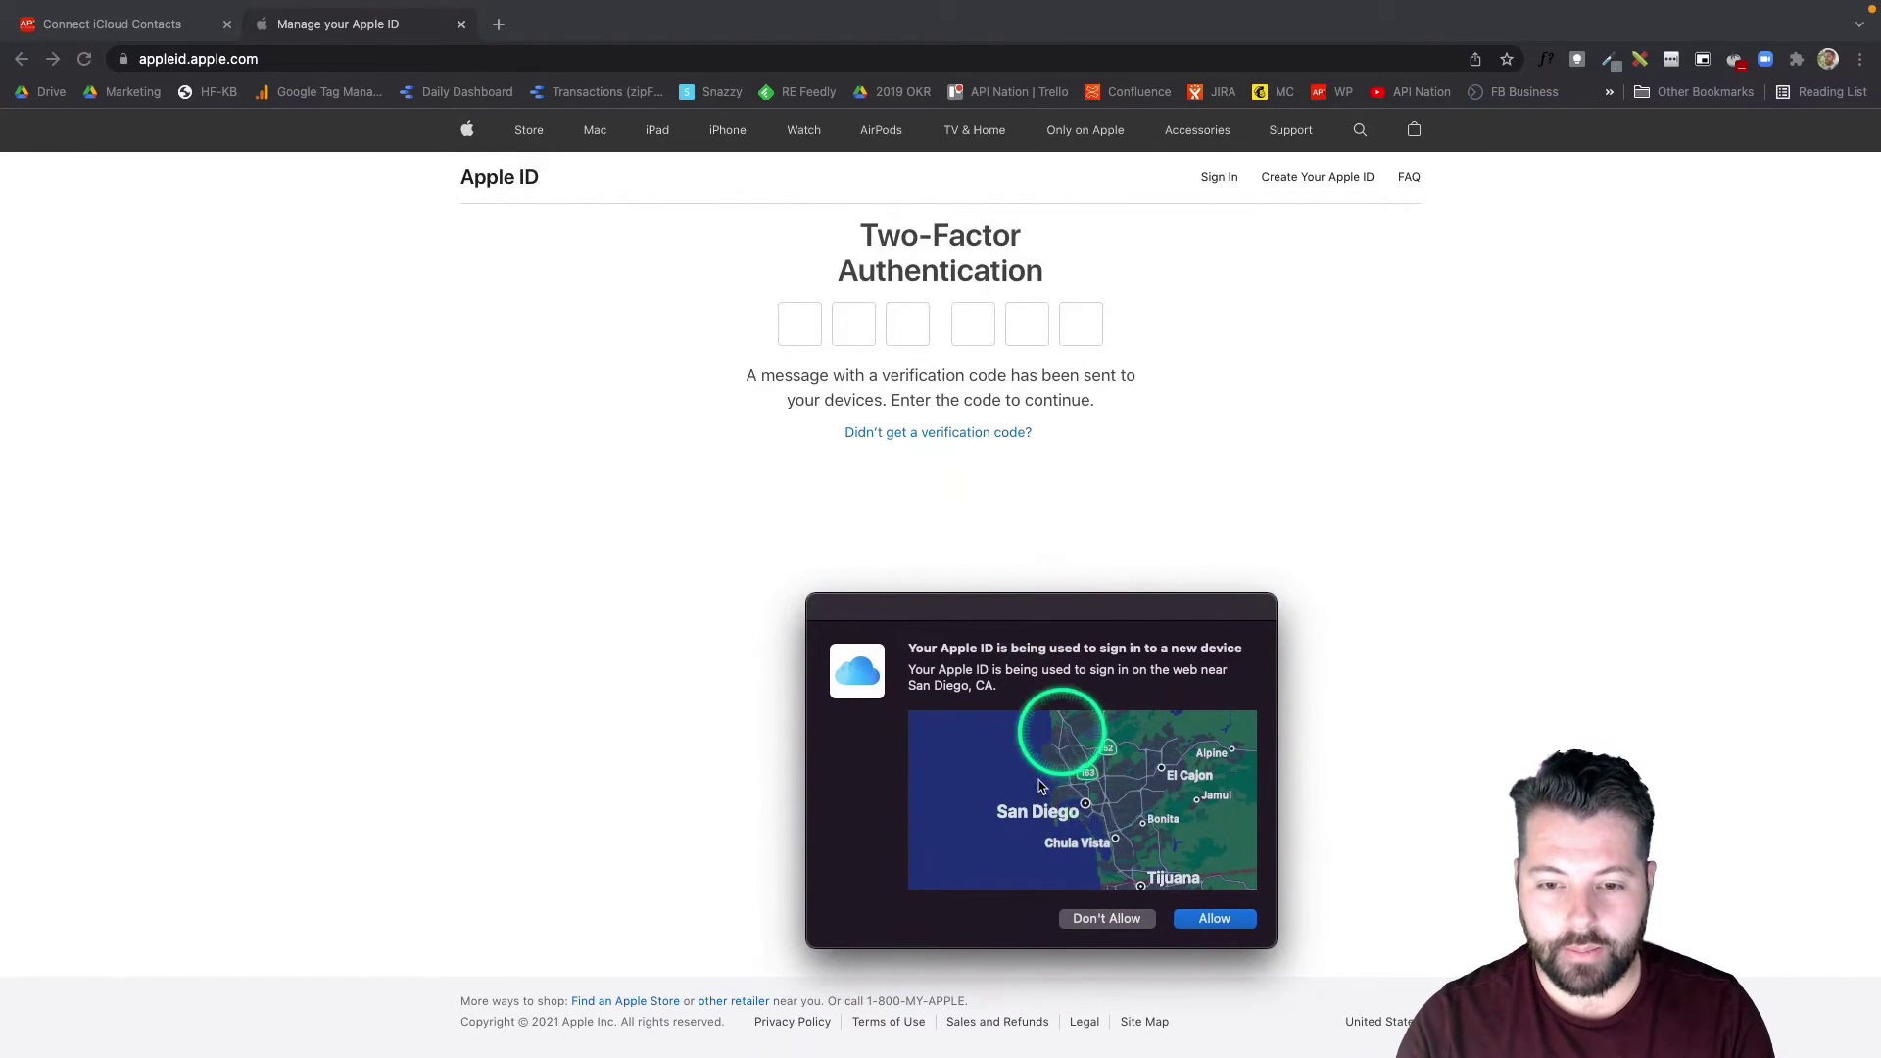
click(1230, 924)
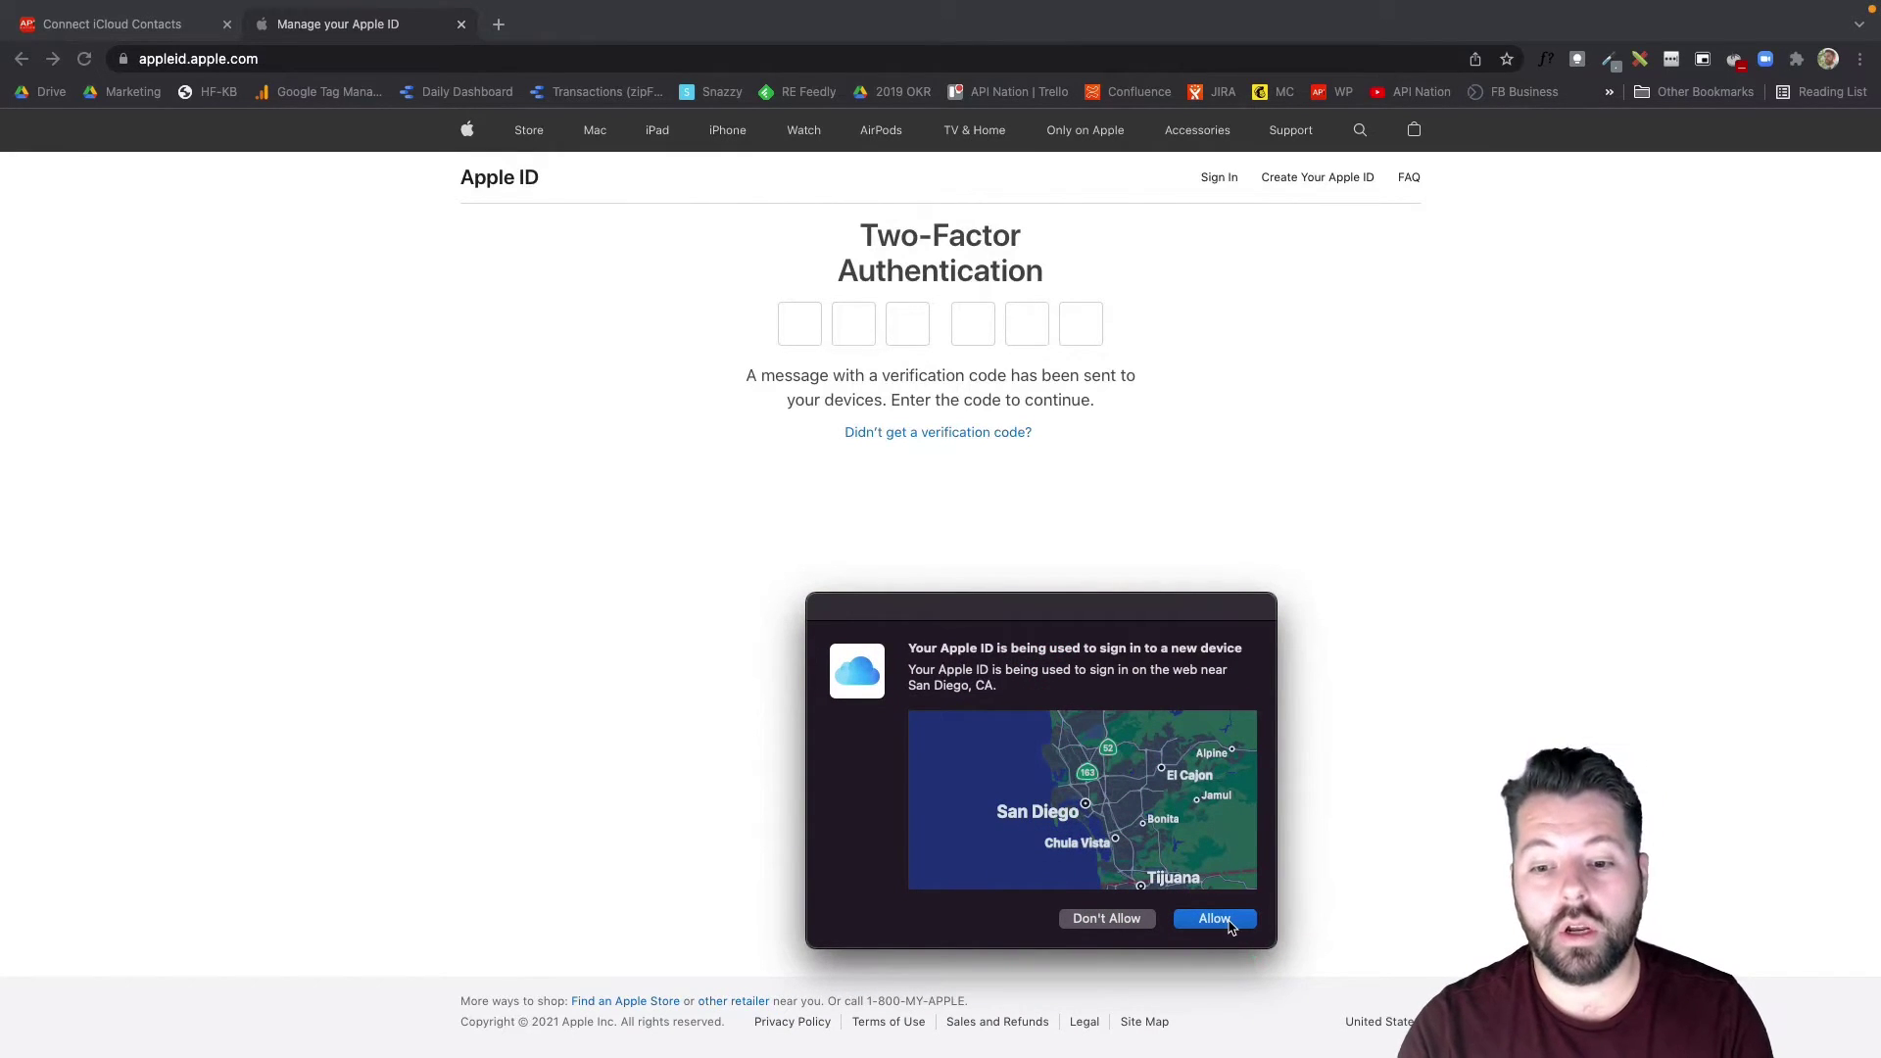
click(1215, 922)
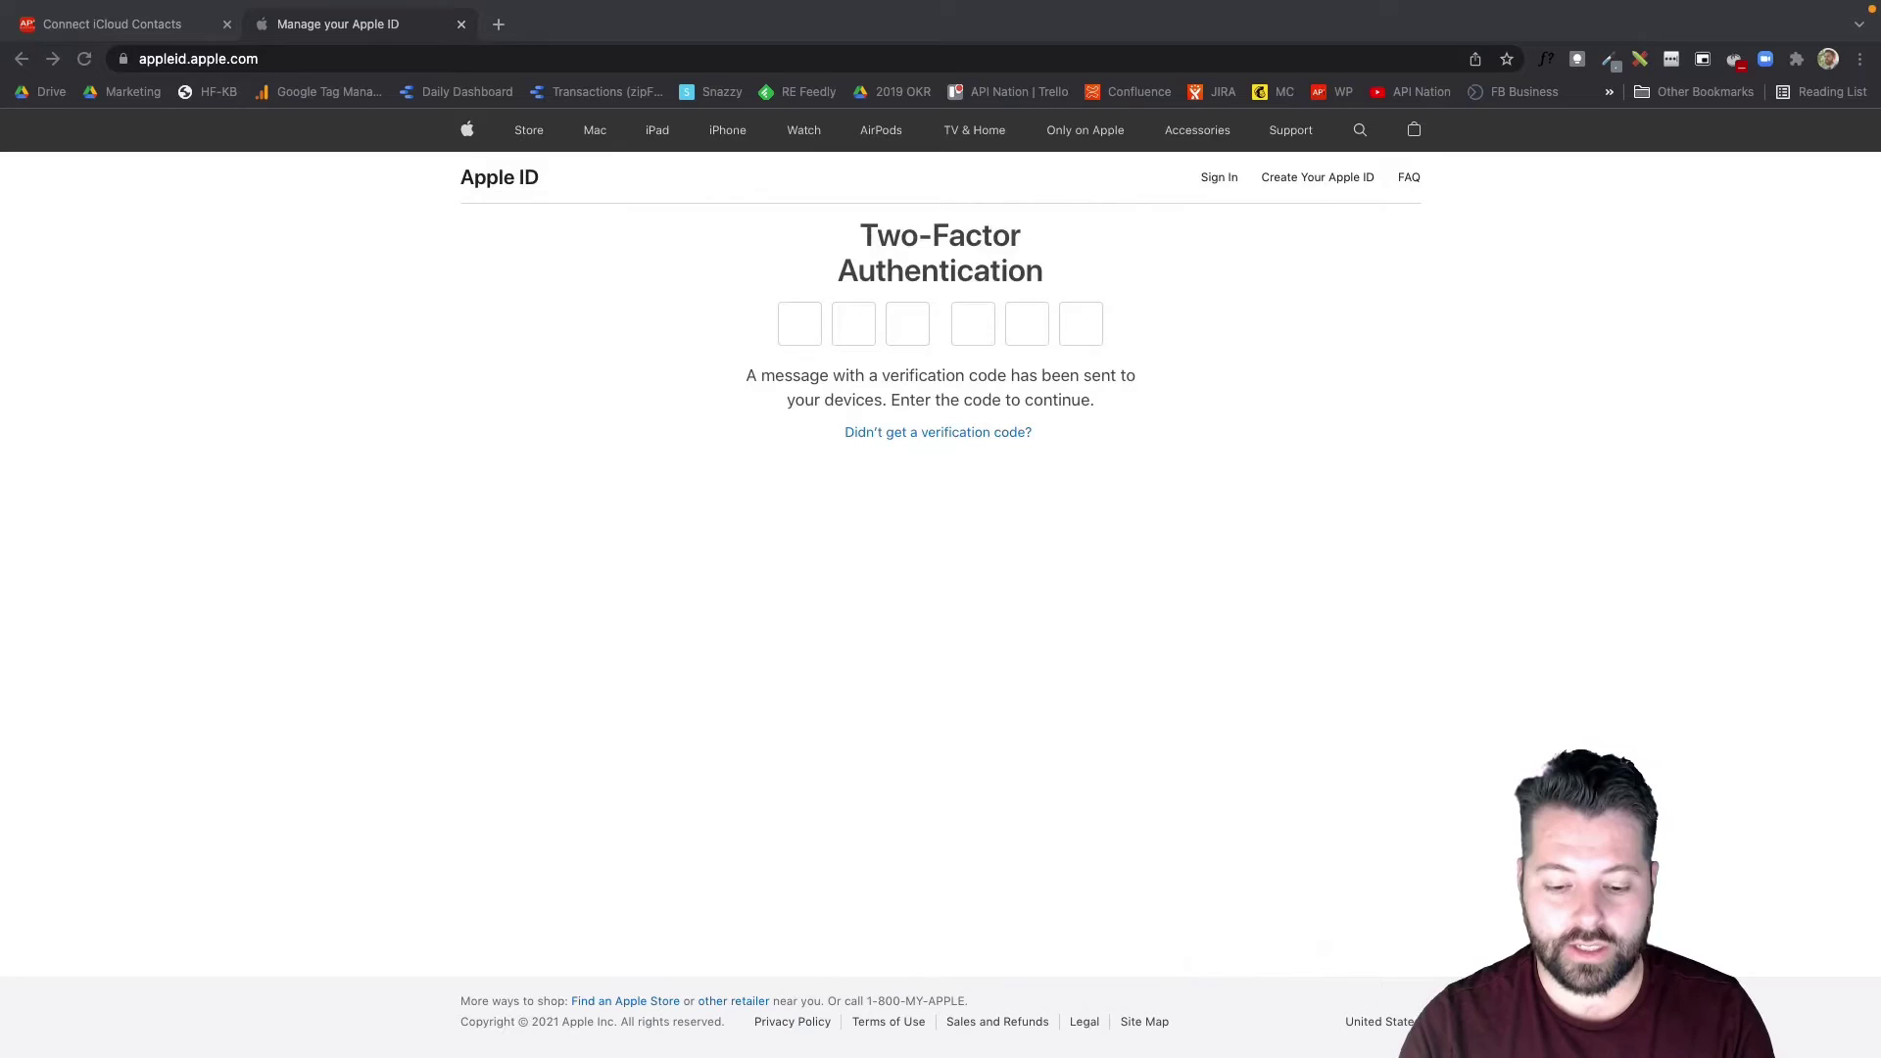
click(919, 592)
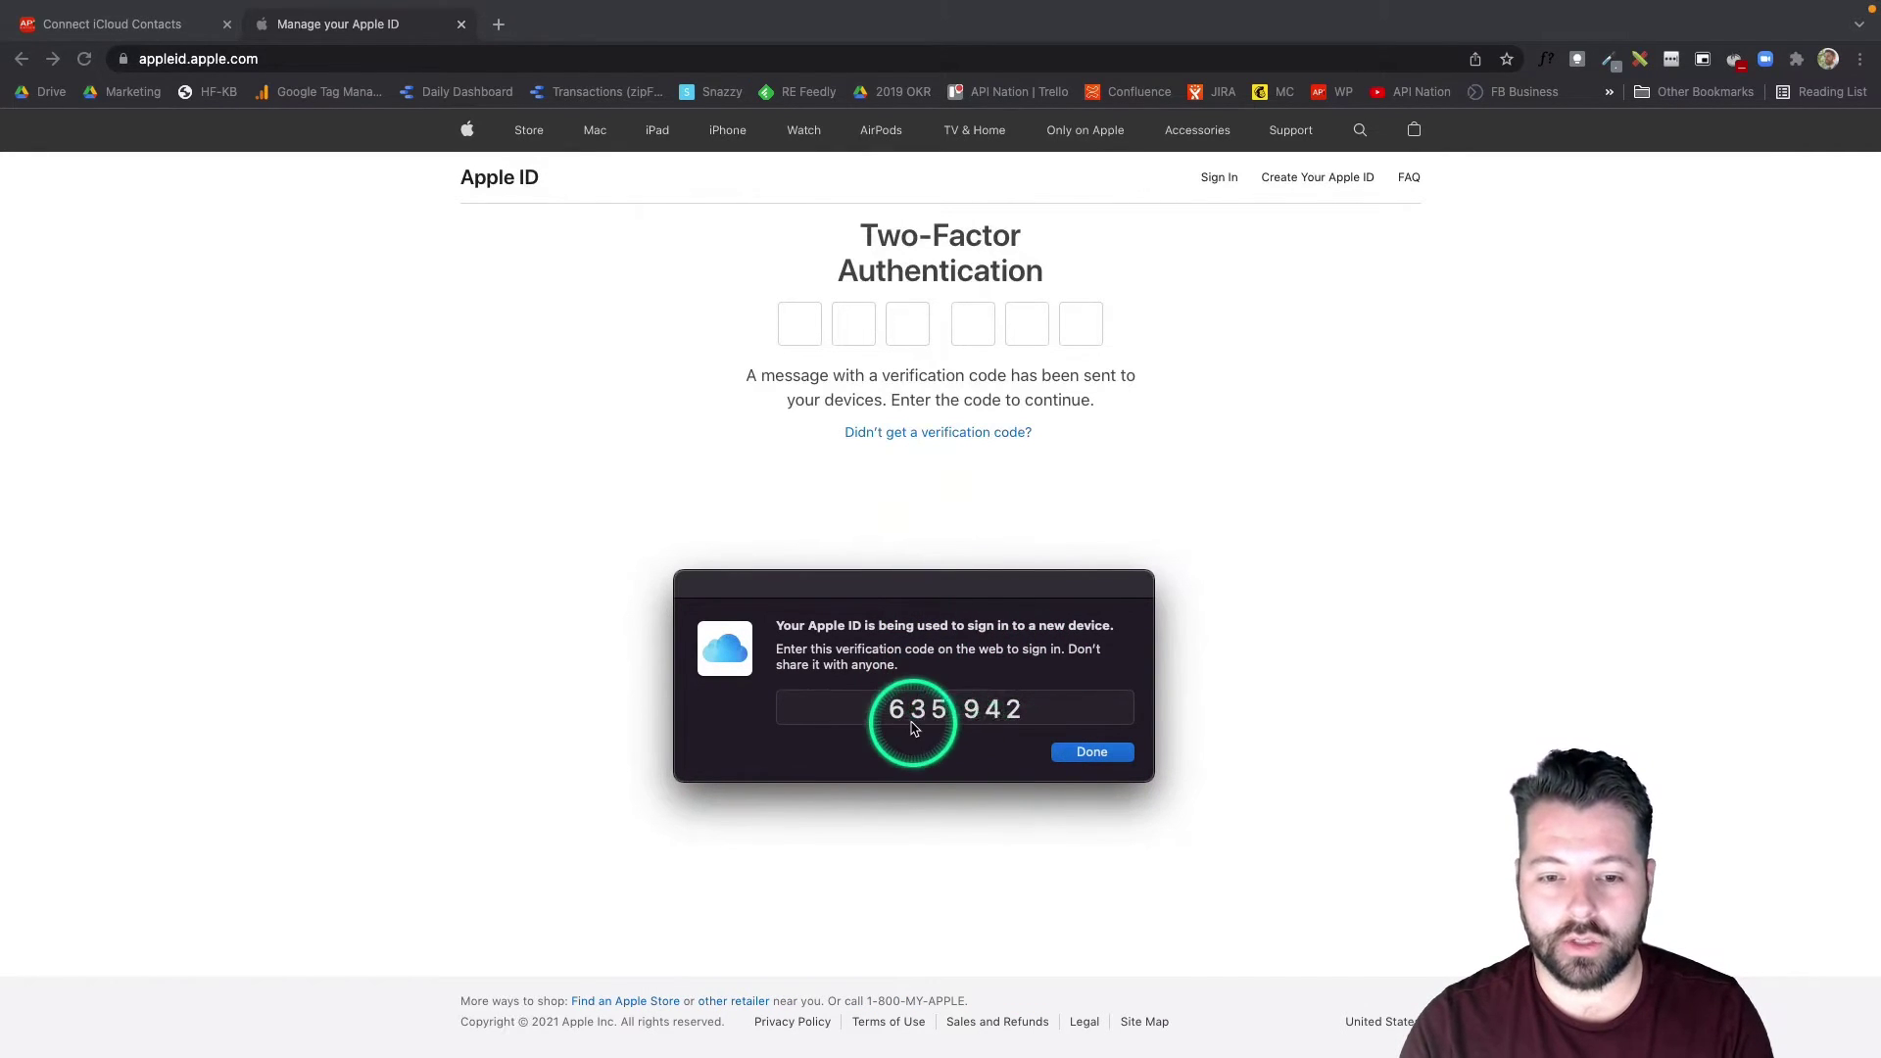
click(809, 327)
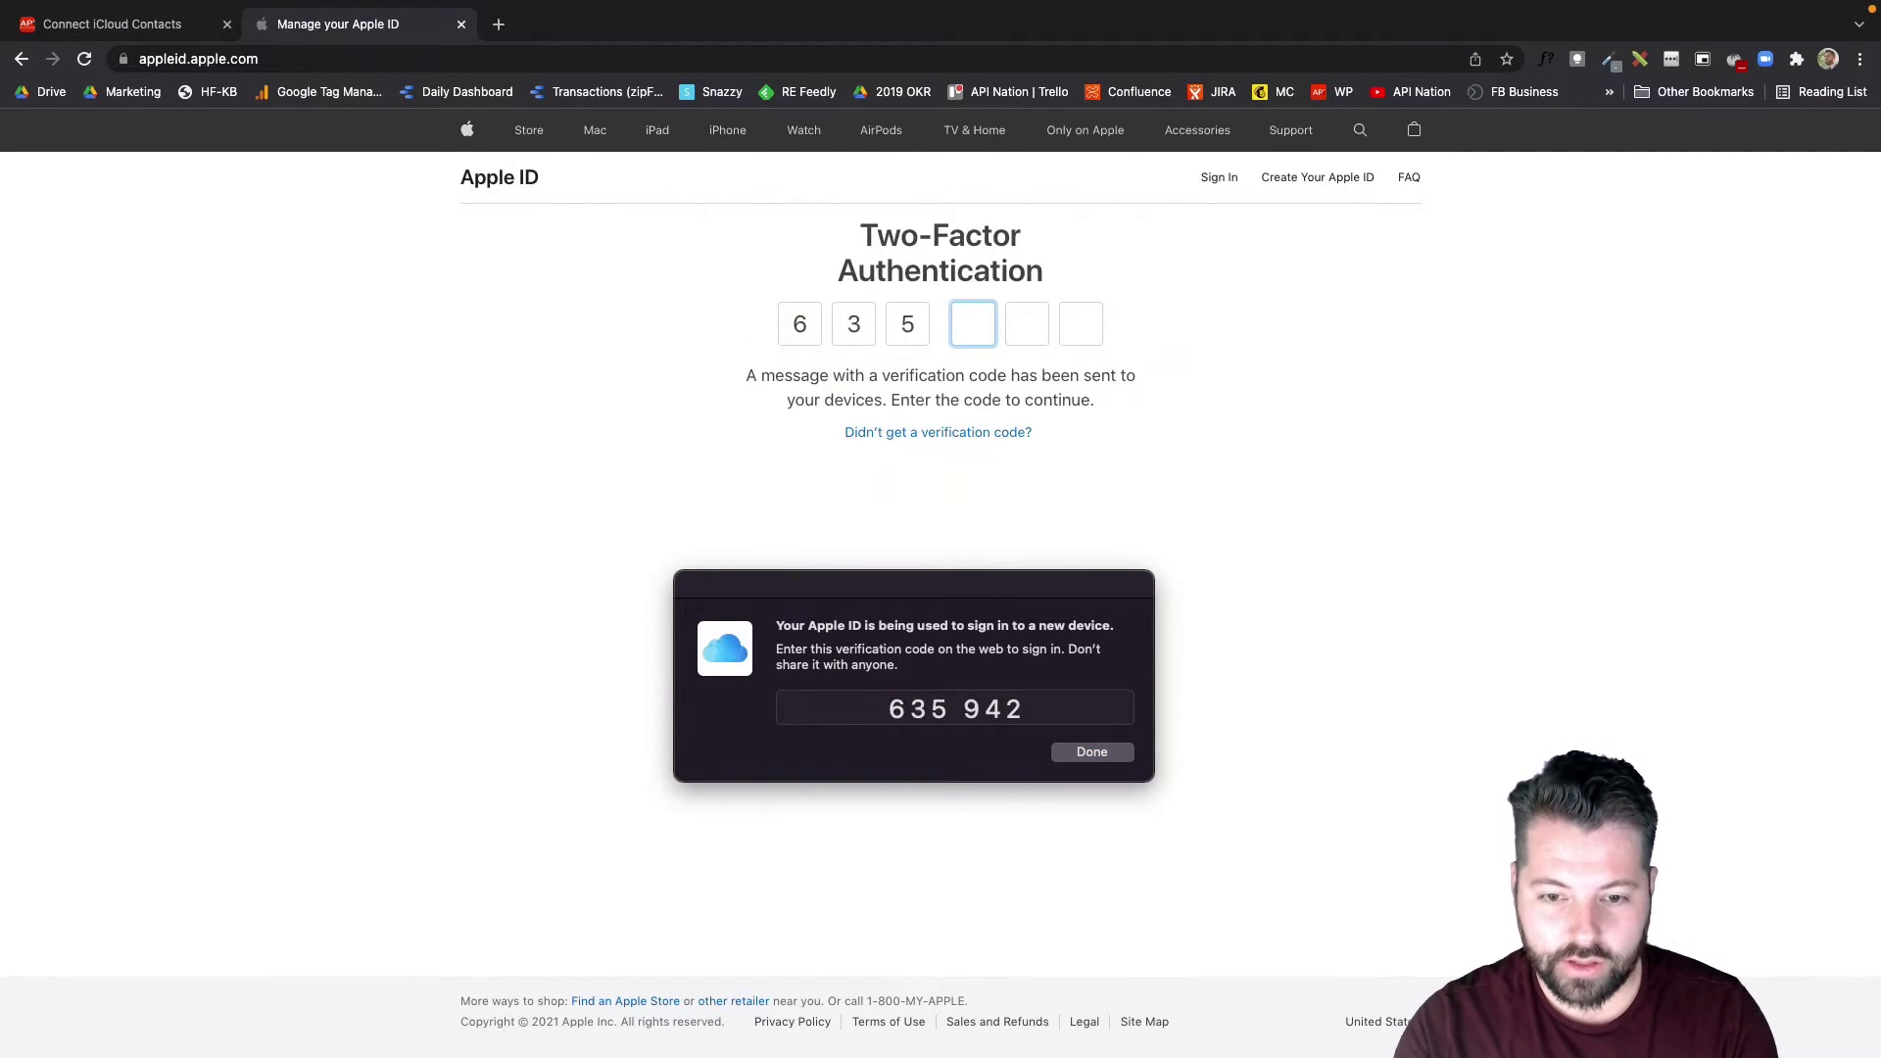
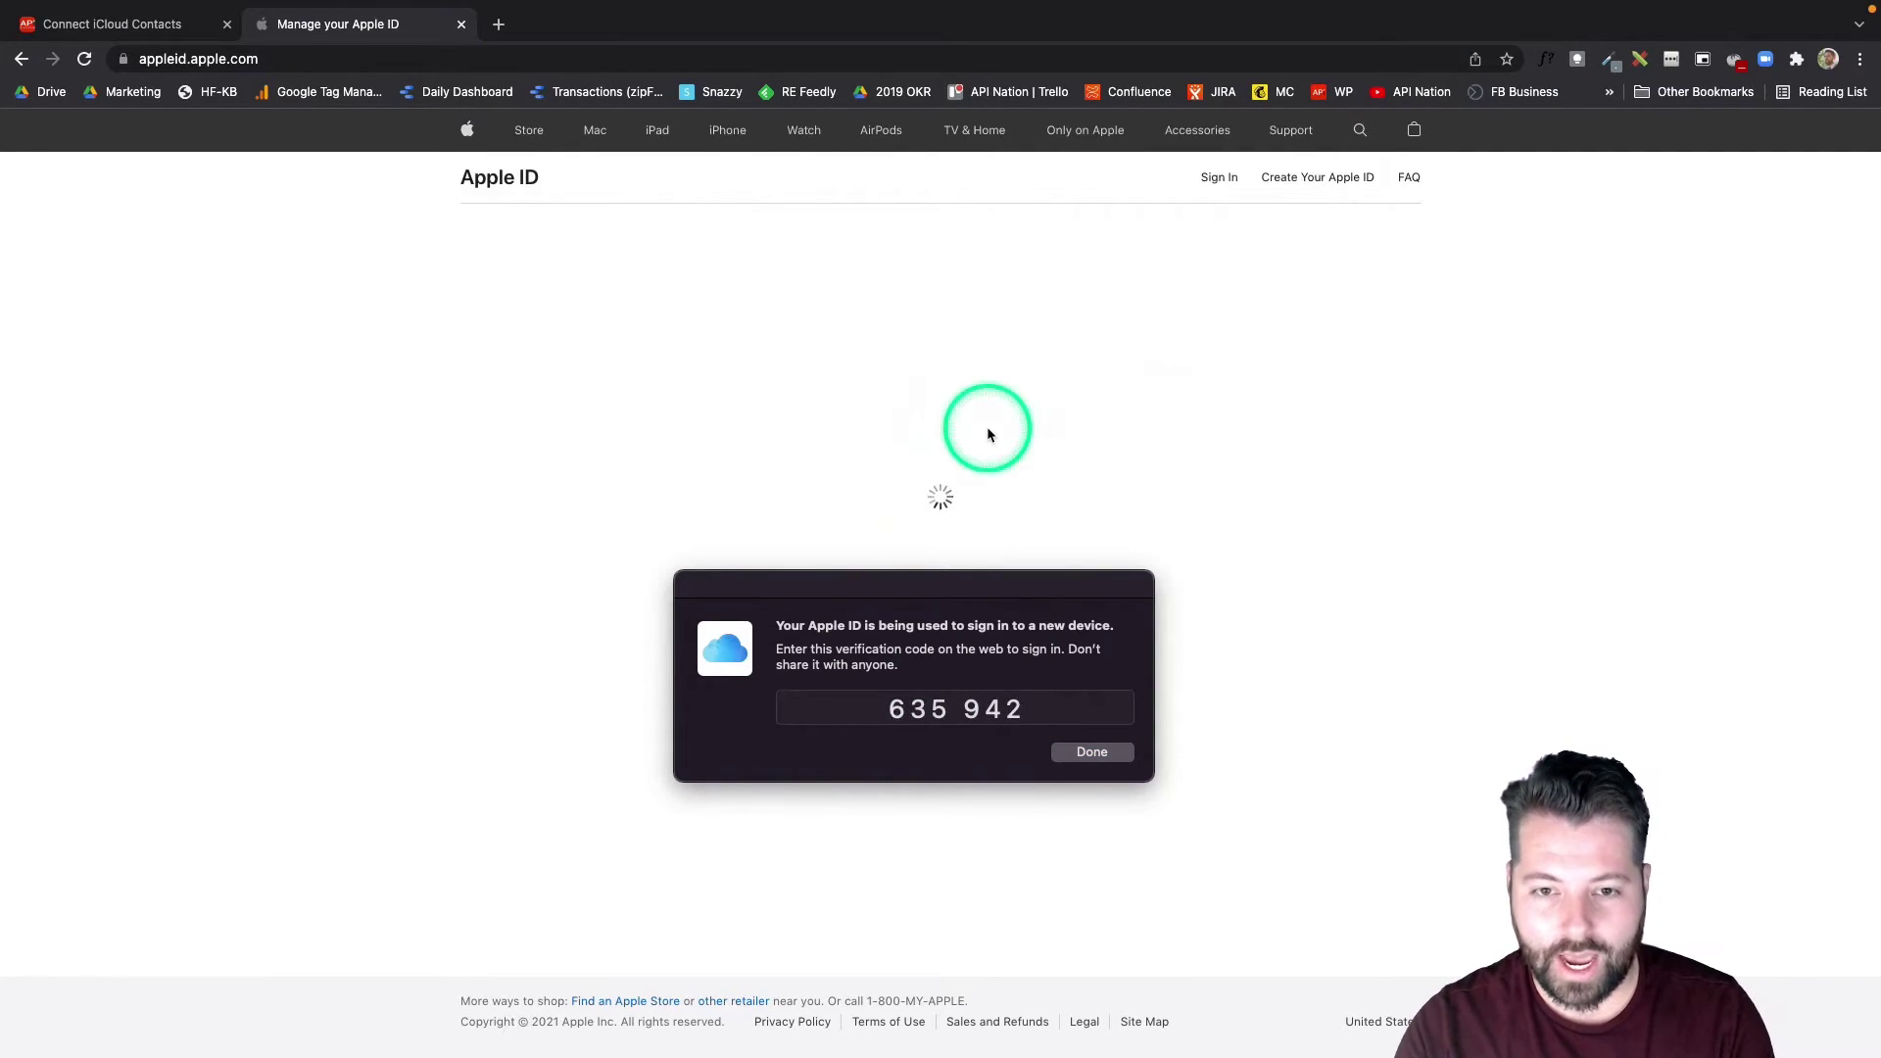
click(1094, 753)
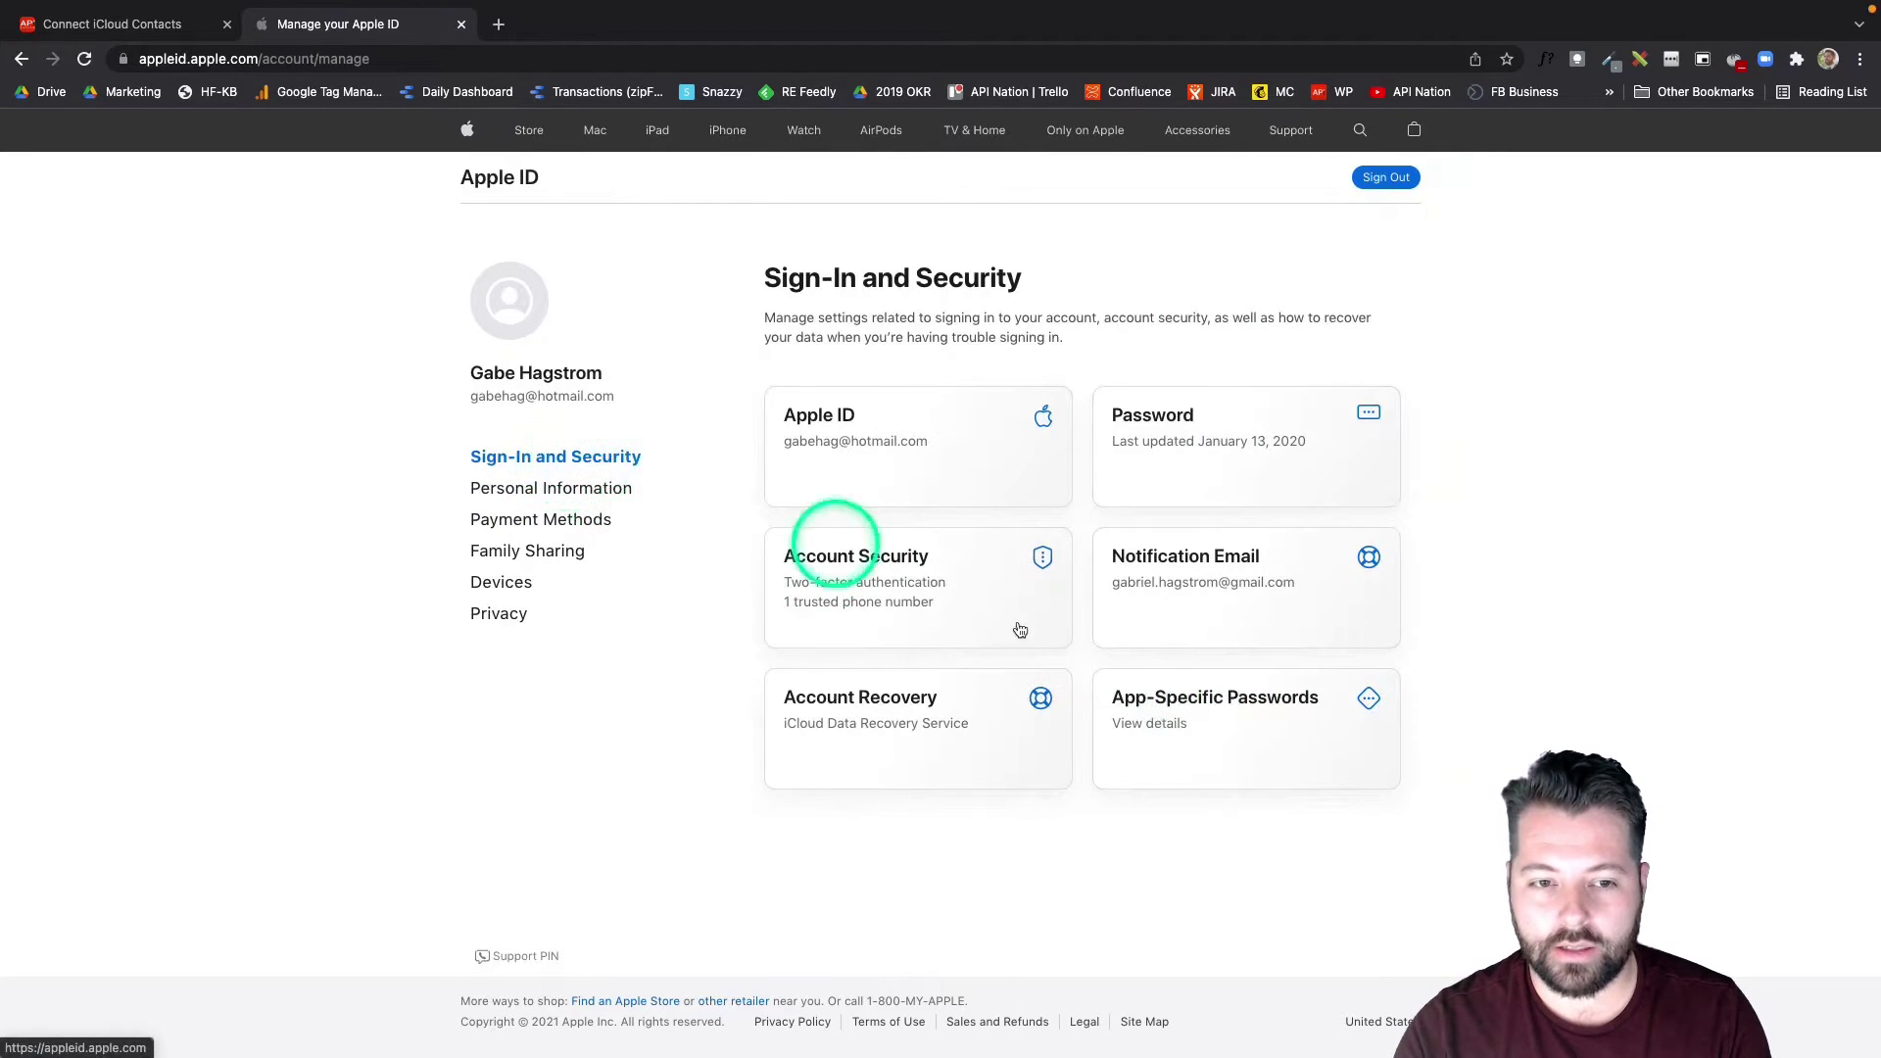
Step: Generate a new app-specific password labelled API Nation
click(1237, 702)
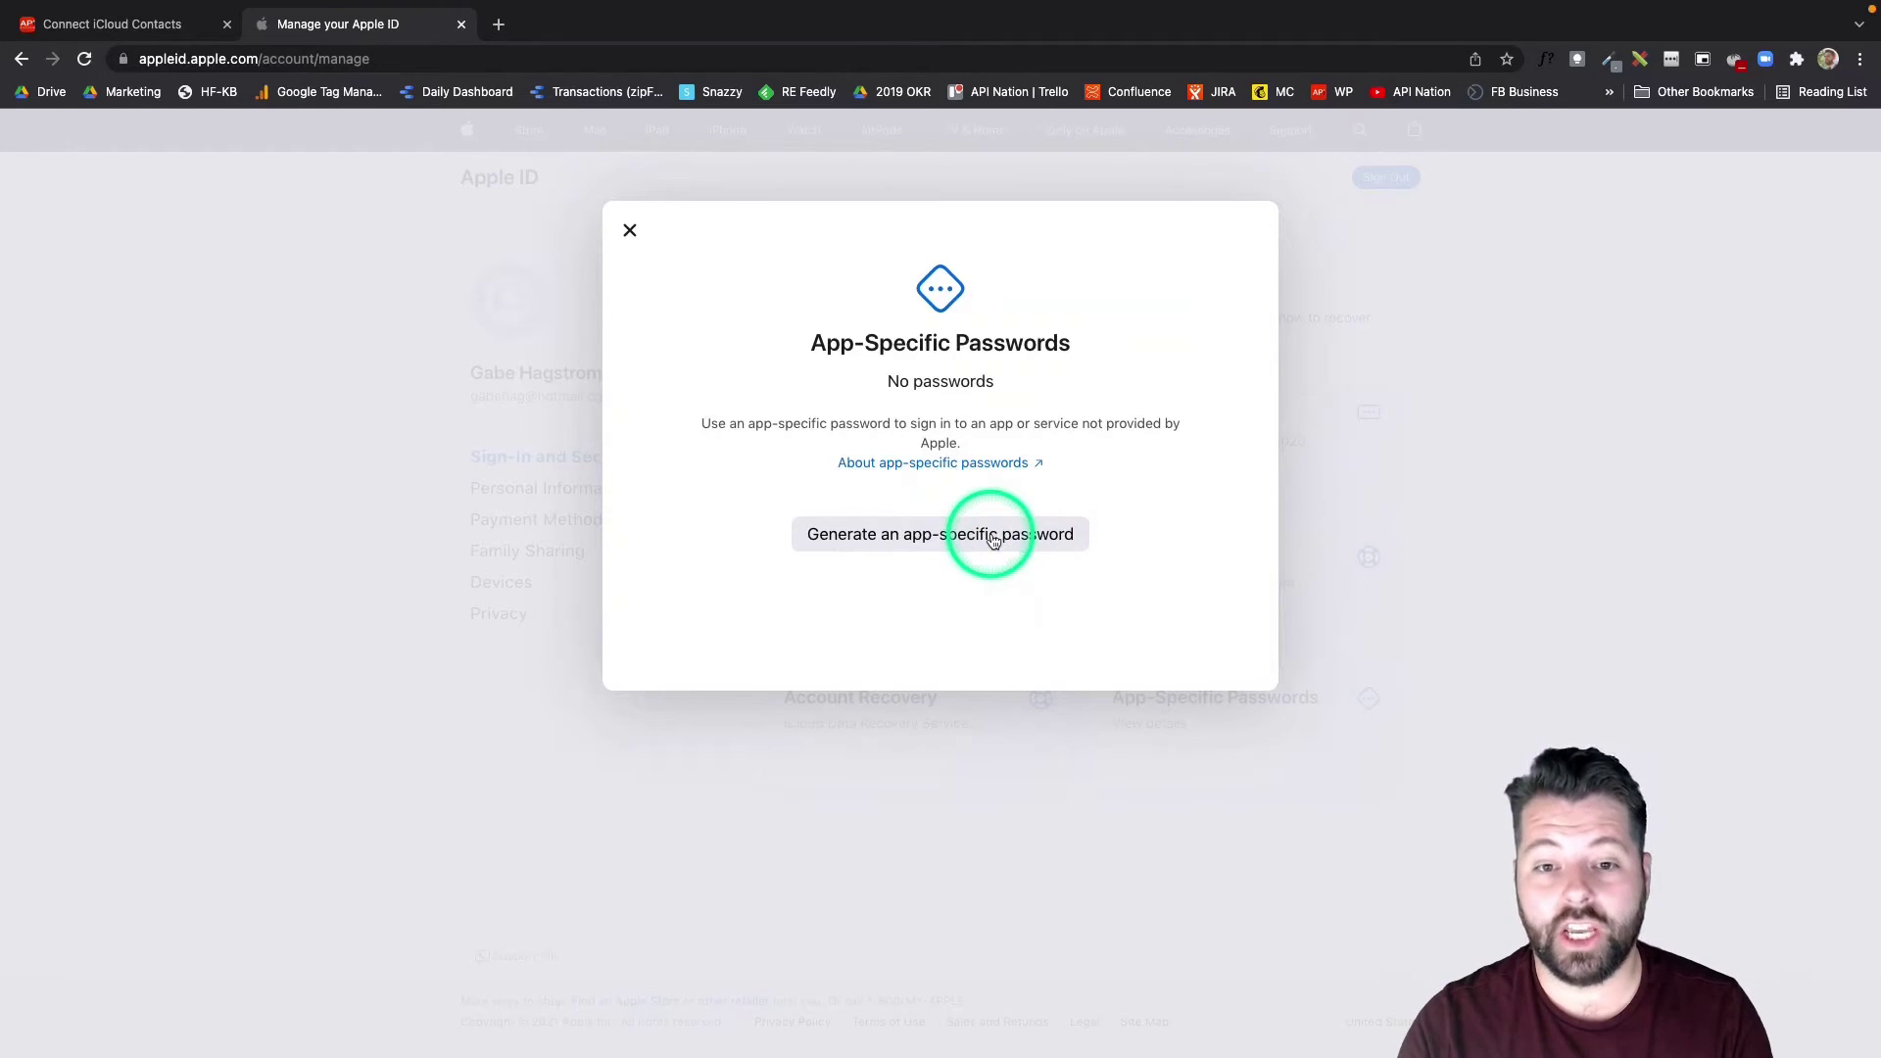
click(992, 536)
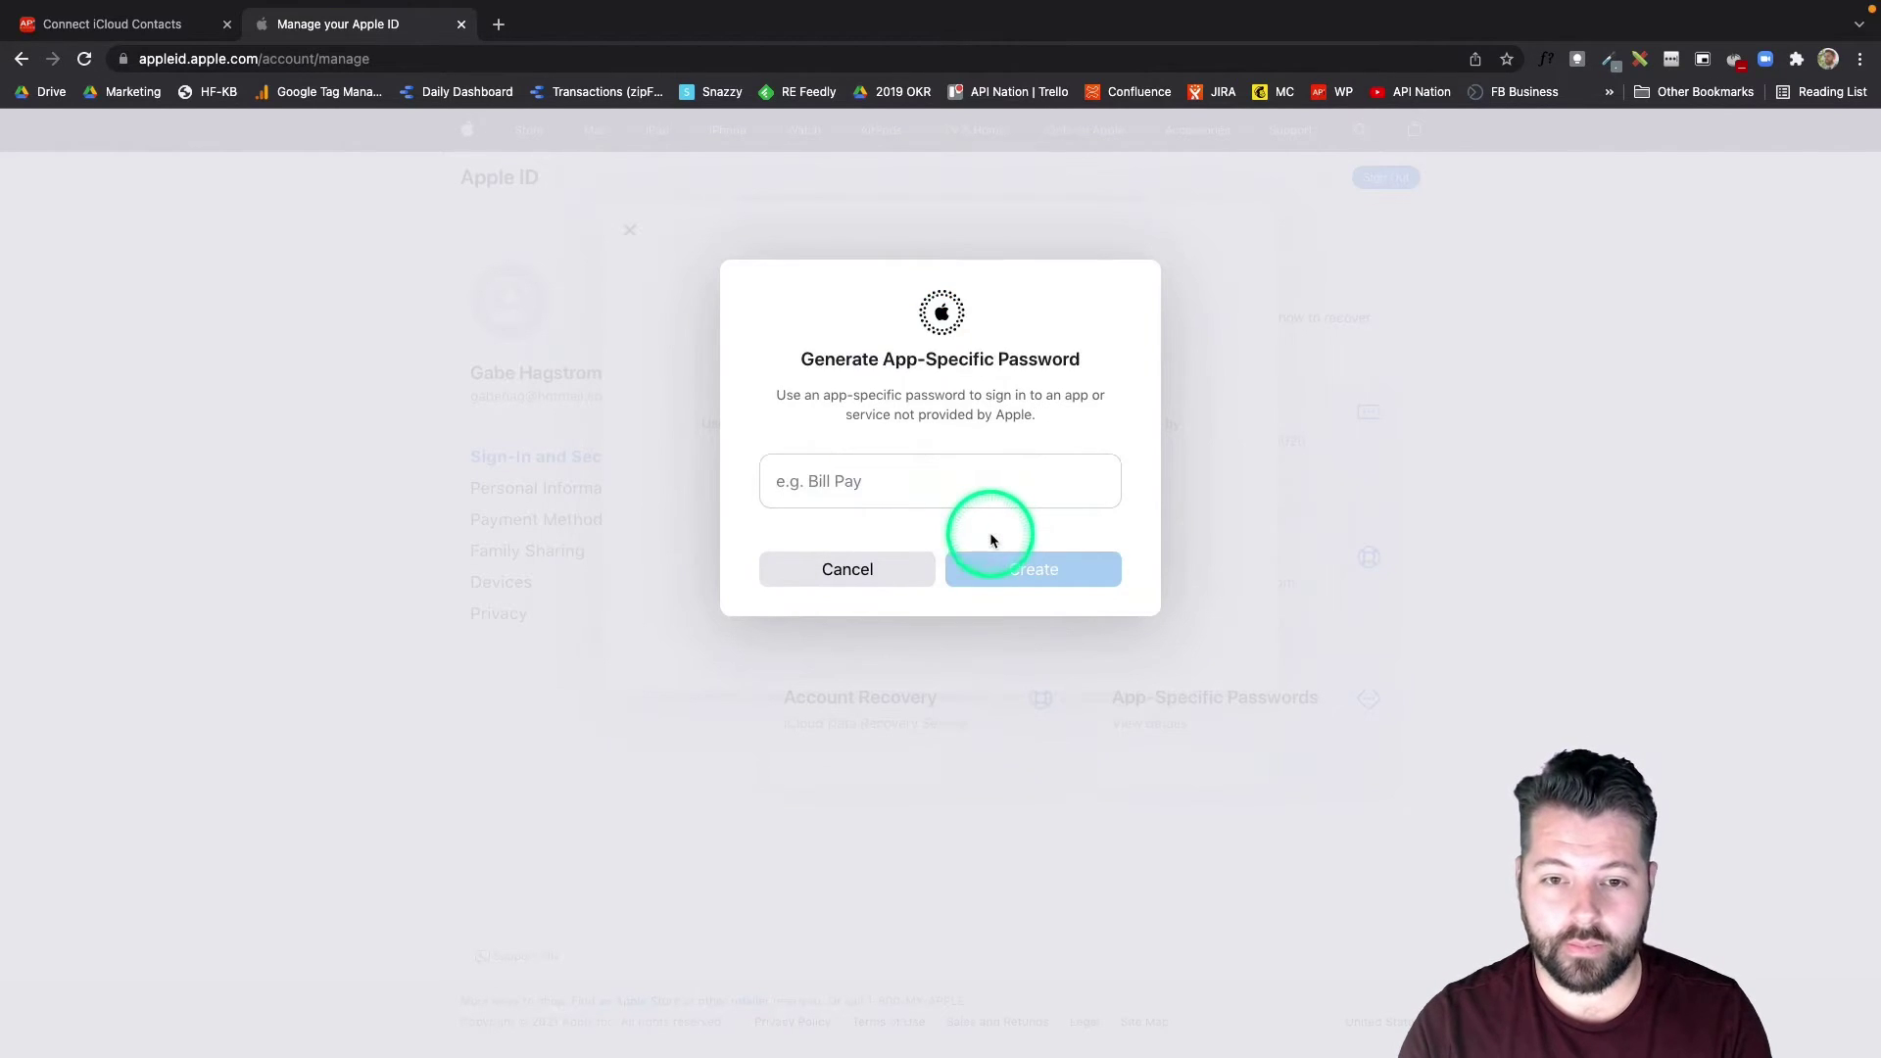
click(898, 485)
text(API Nation)
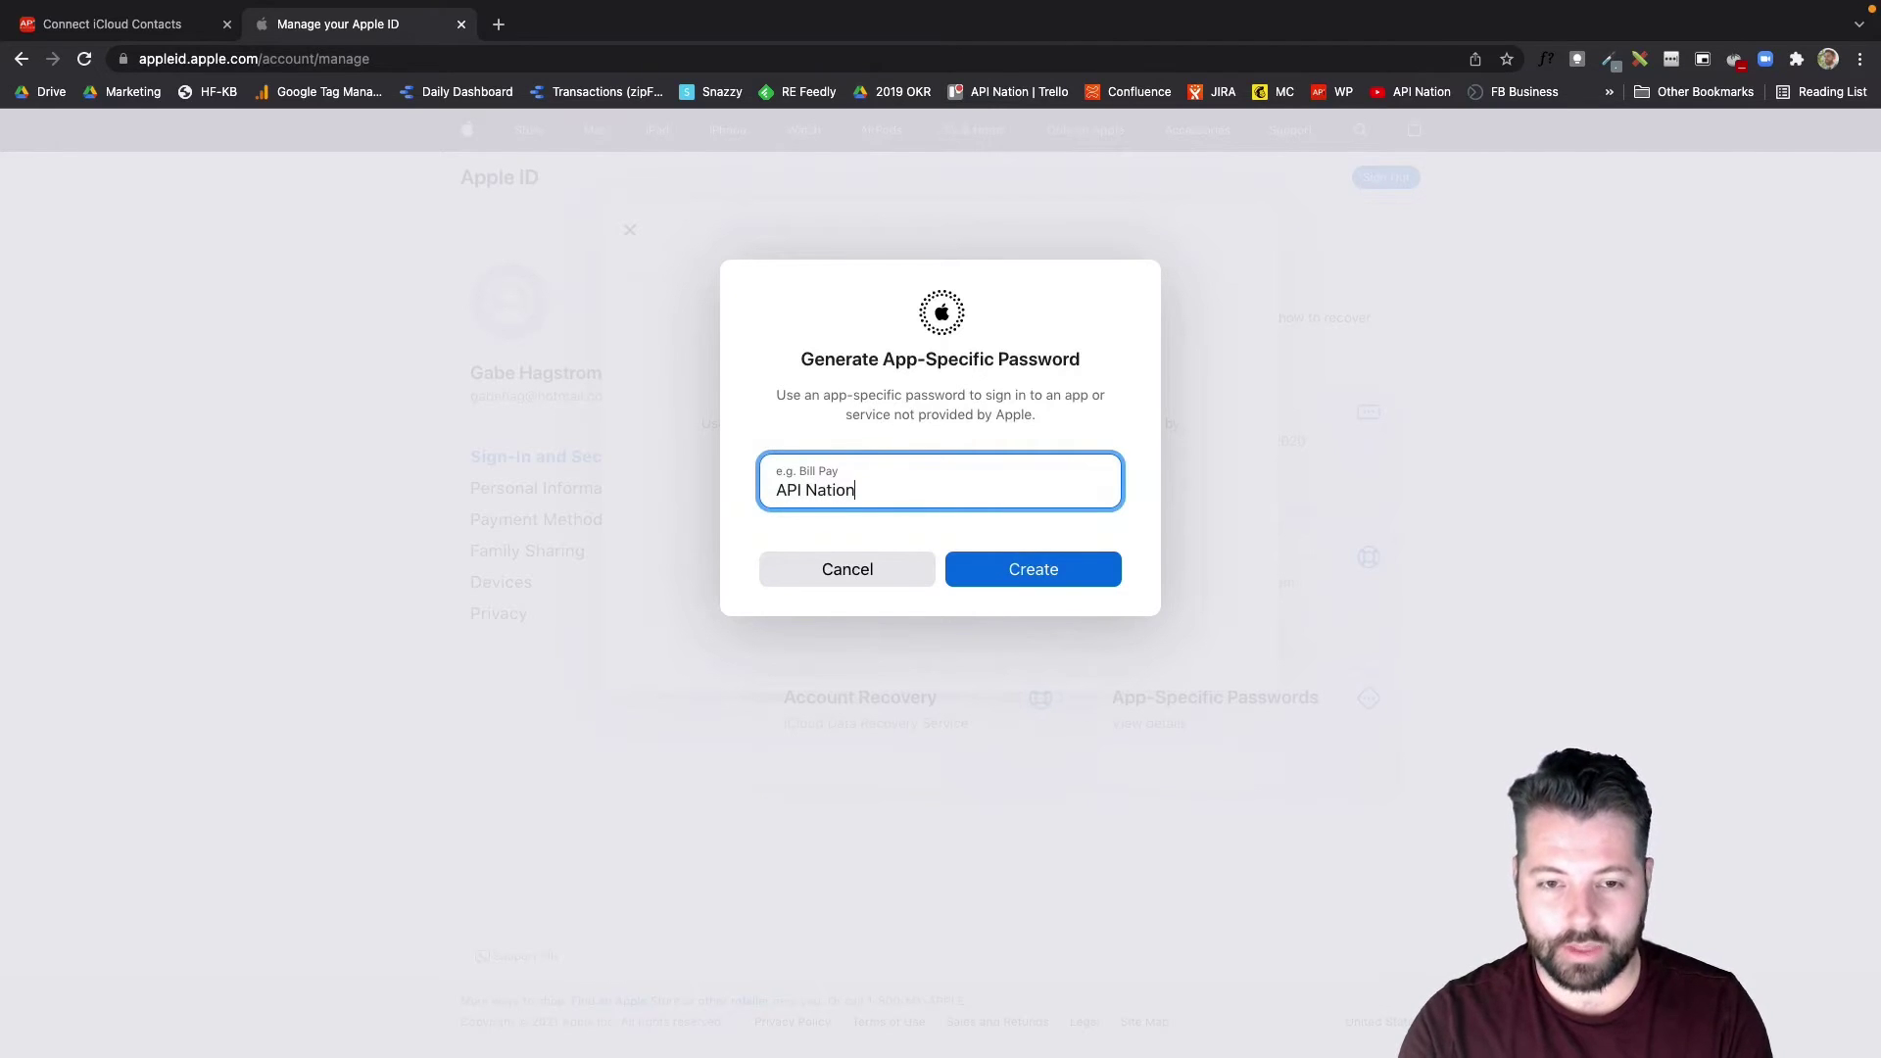
click(980, 563)
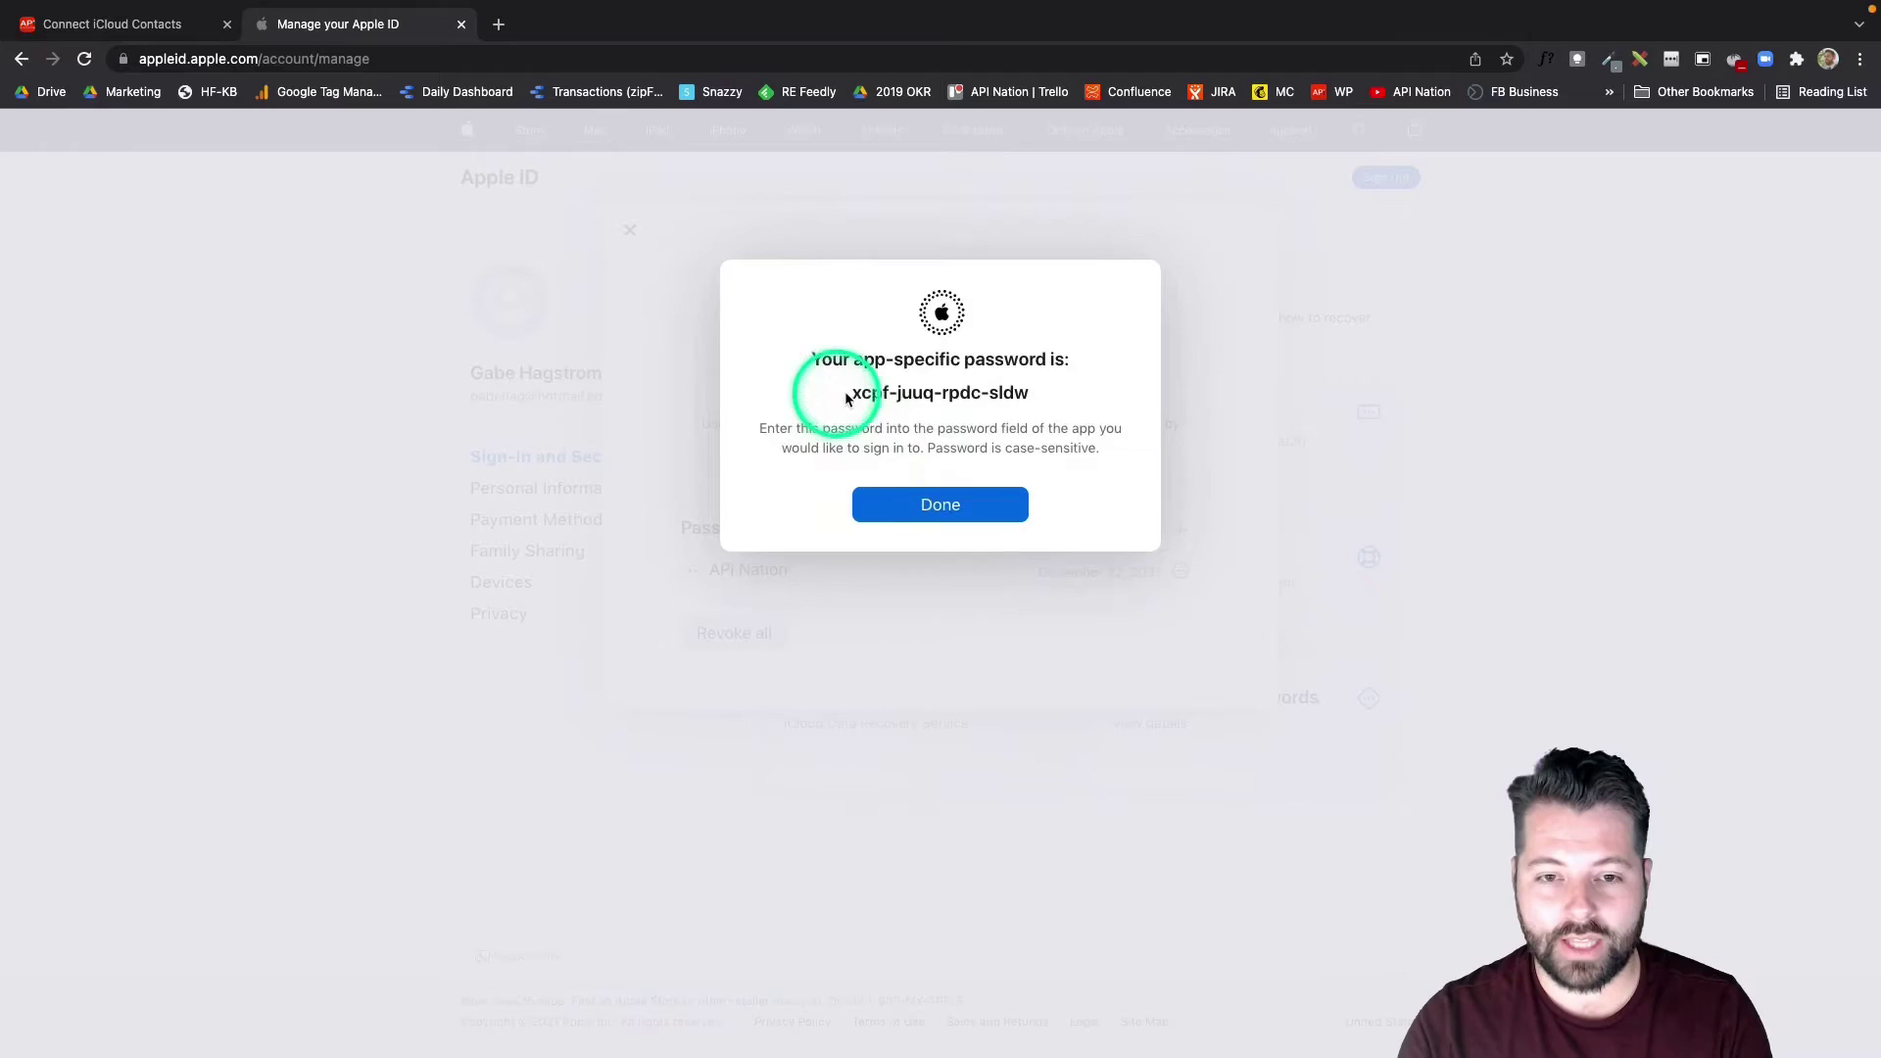
Step: Copy the generated app-specific password and close the notice
triple_click(1024, 392)
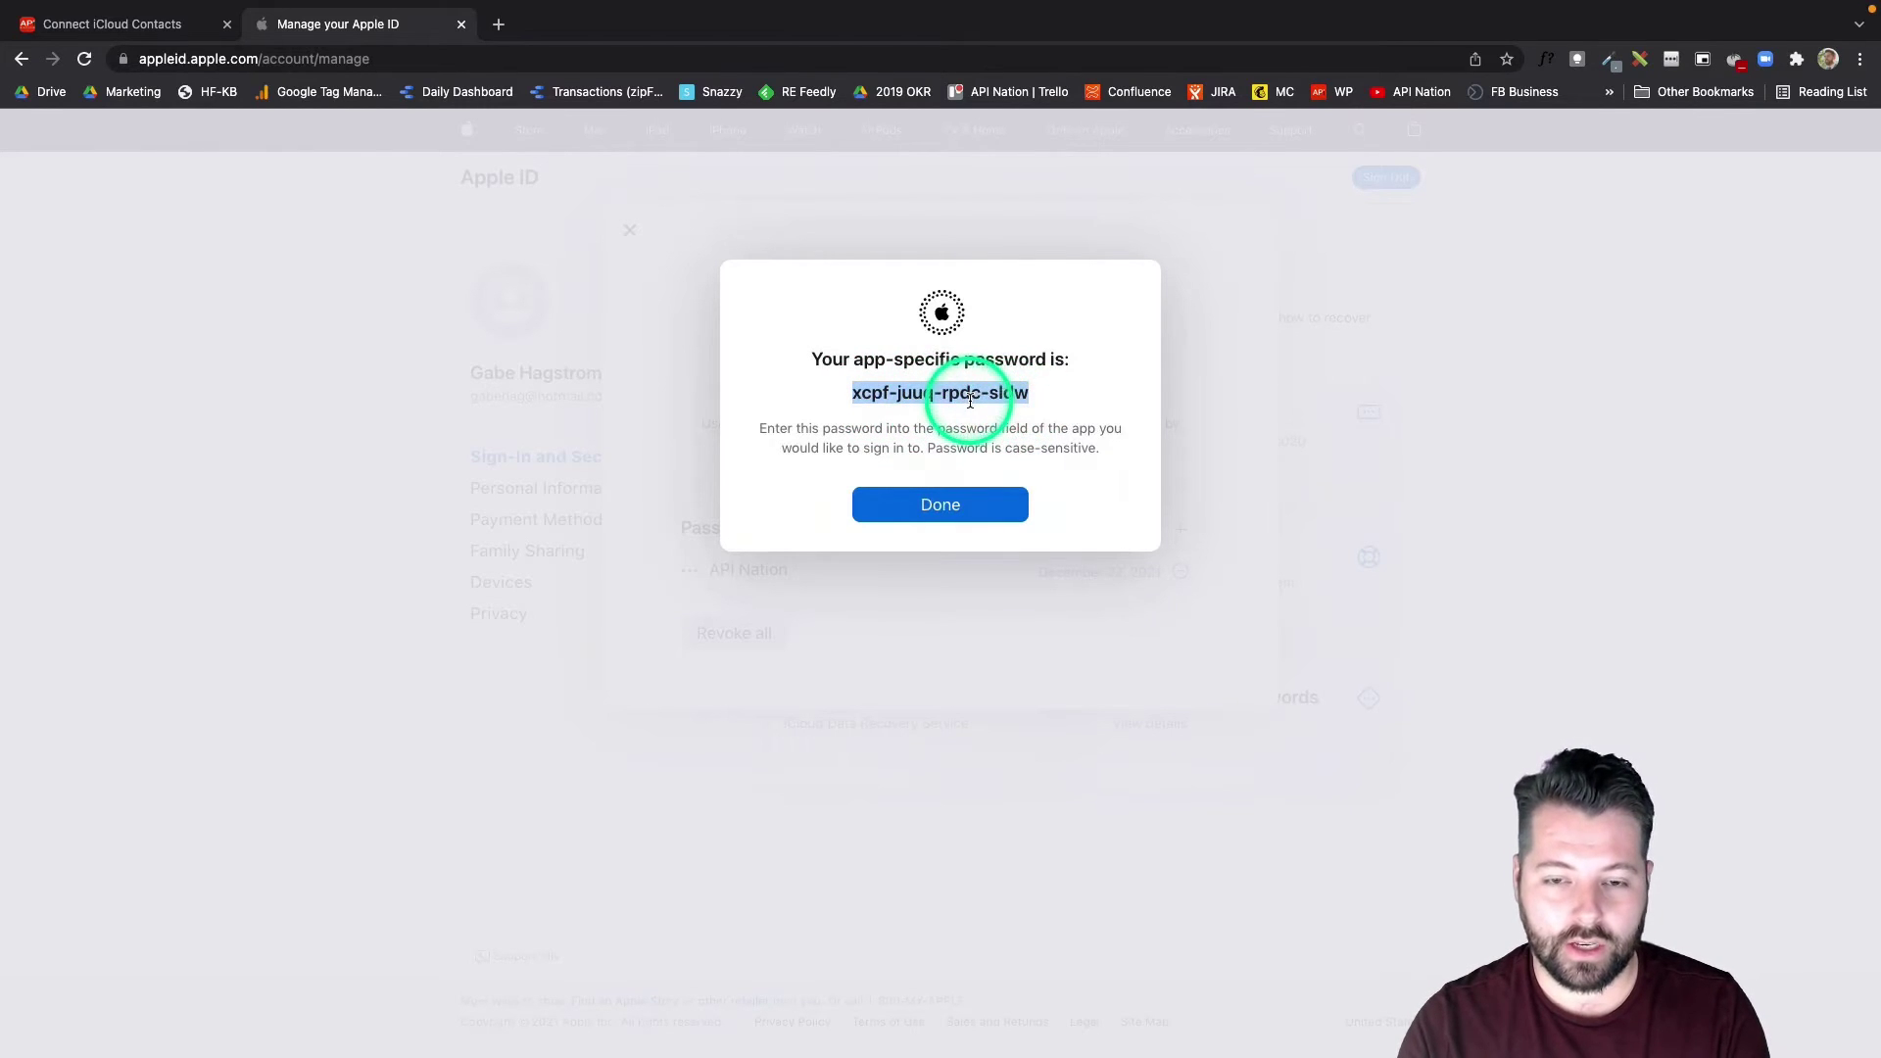
click(941, 506)
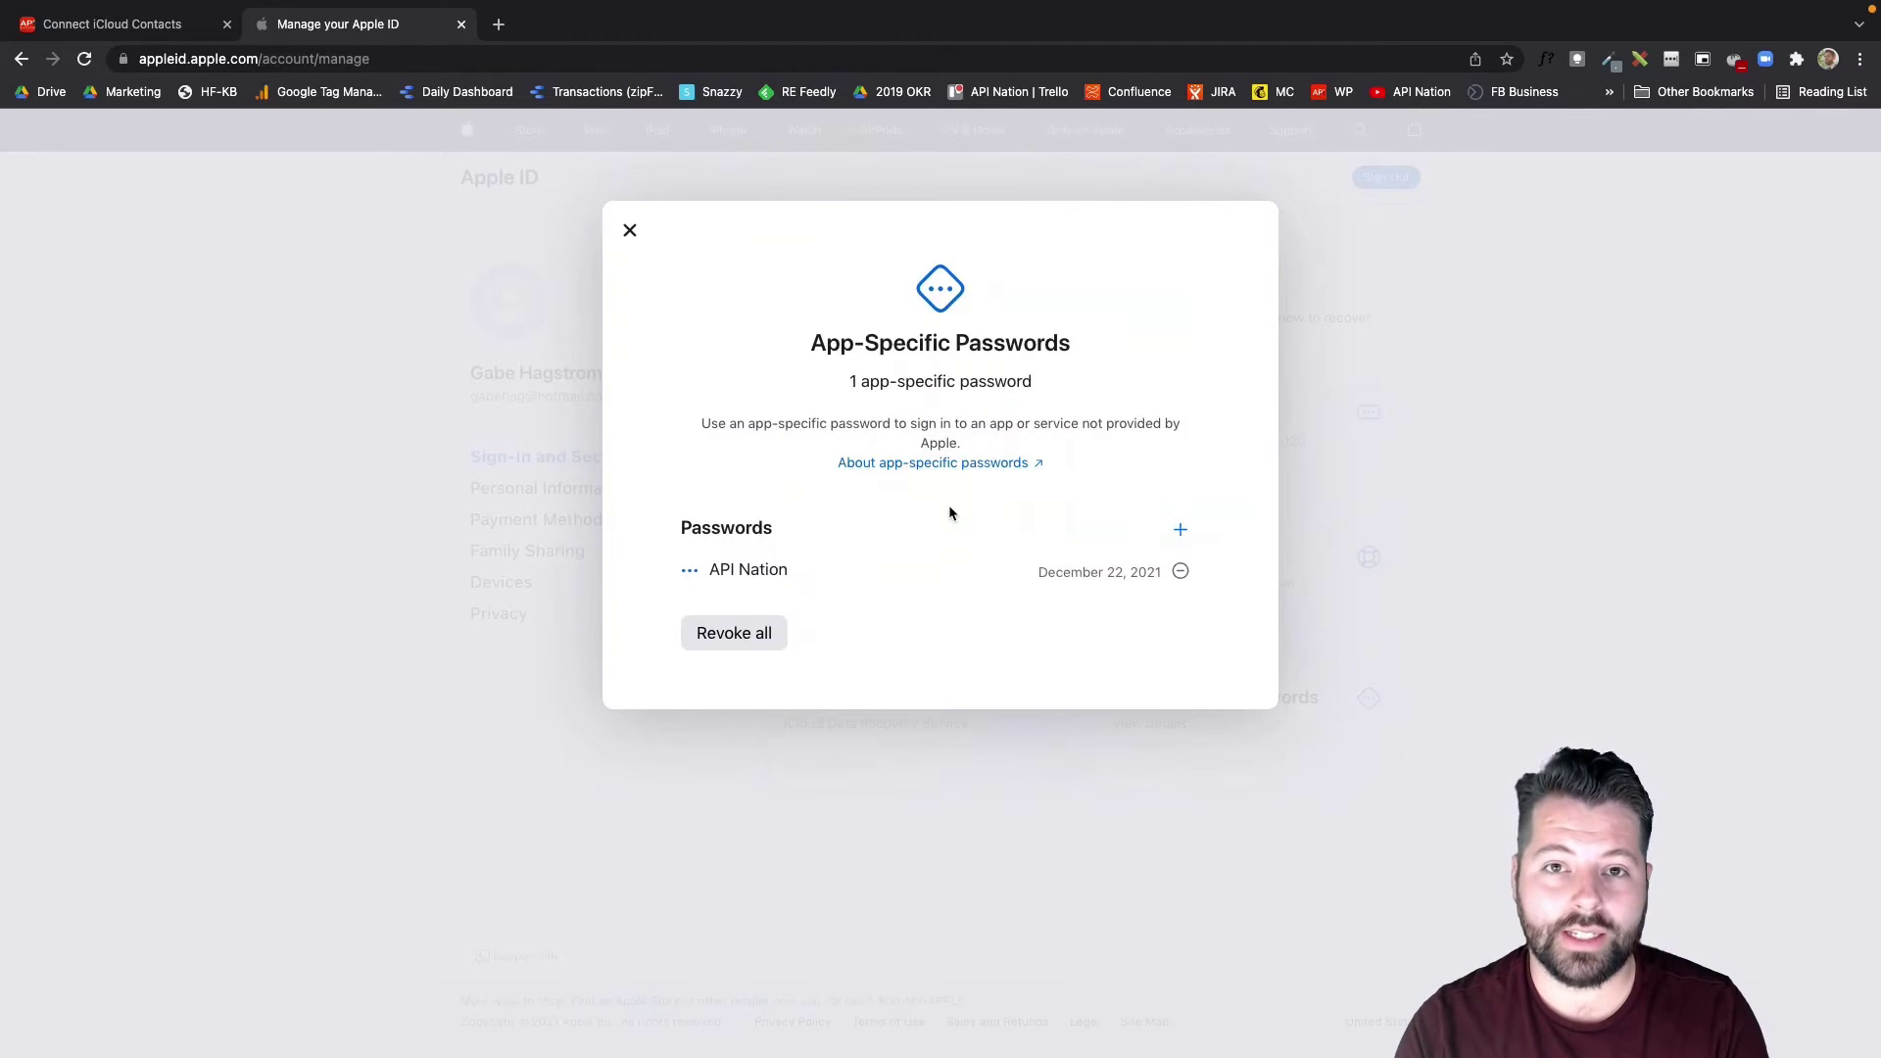
click(1012, 672)
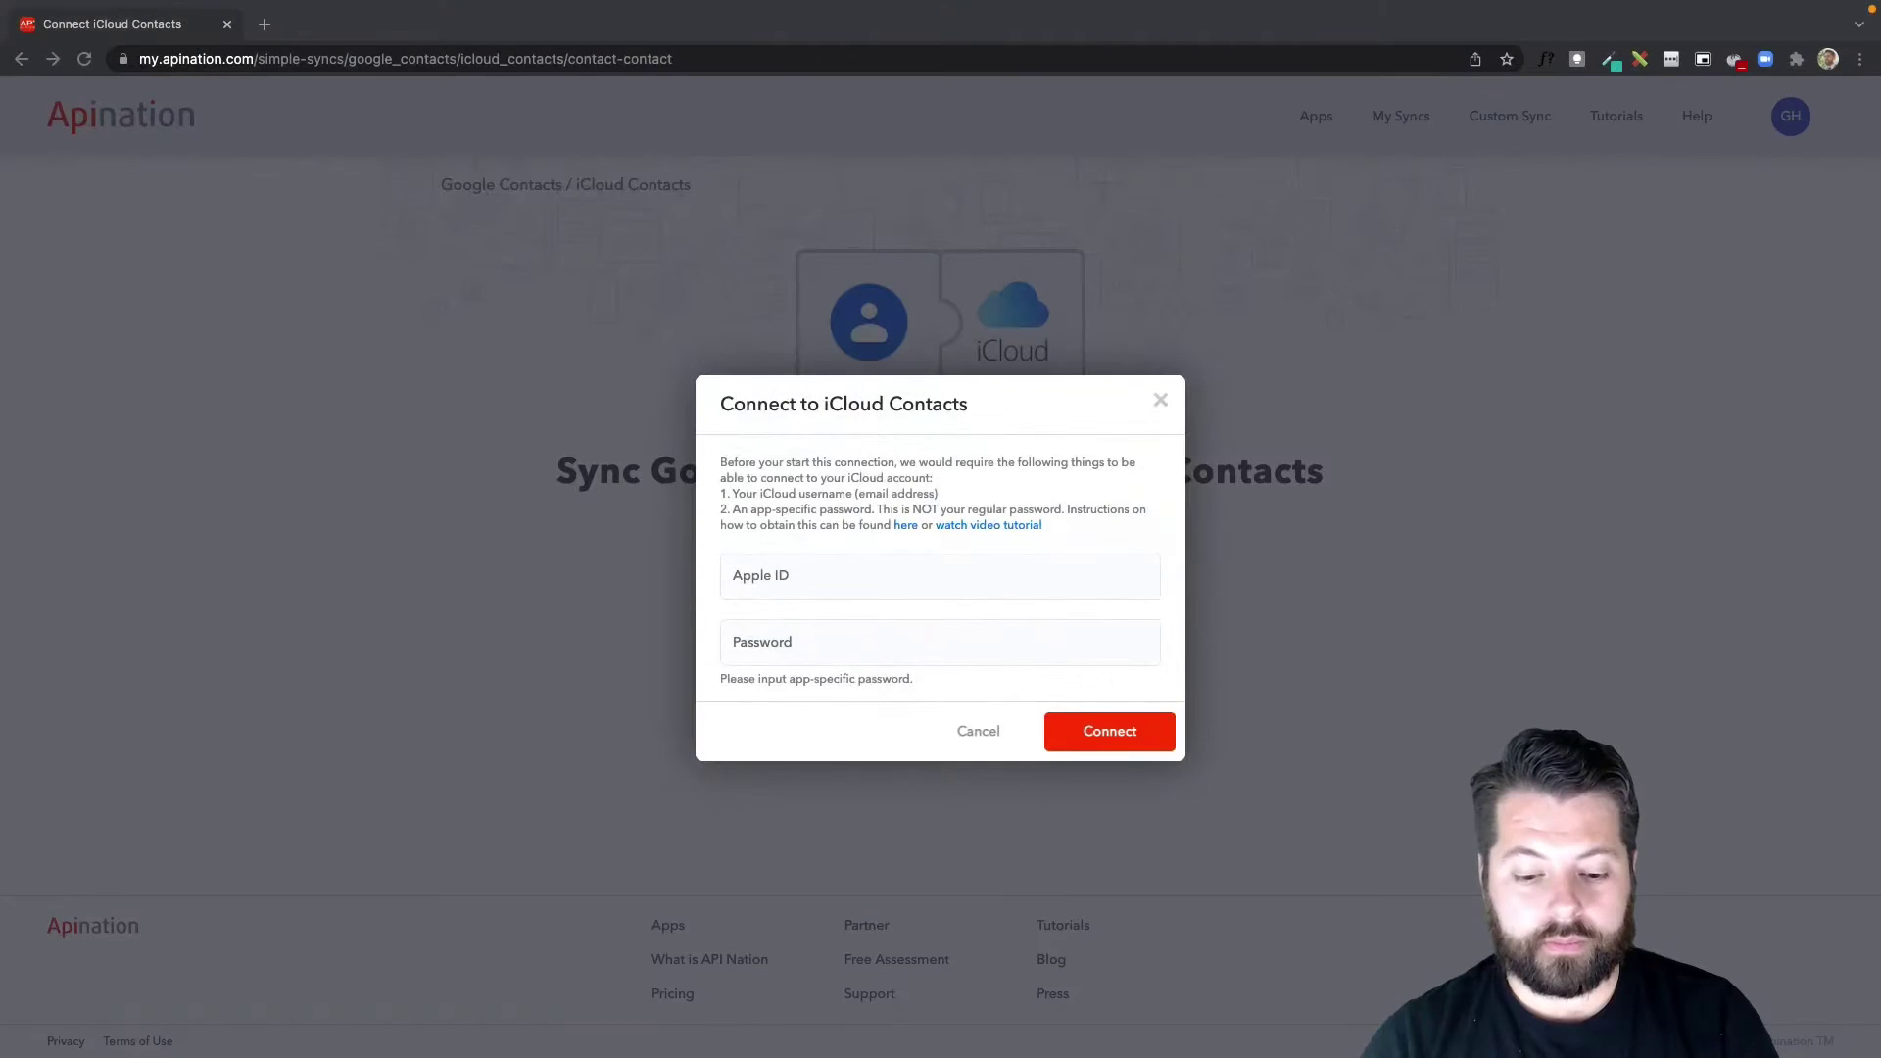
Step: Enter the Apple ID e-mail and the copied app-specific password, then connect iCloud Contacts
click(796, 574)
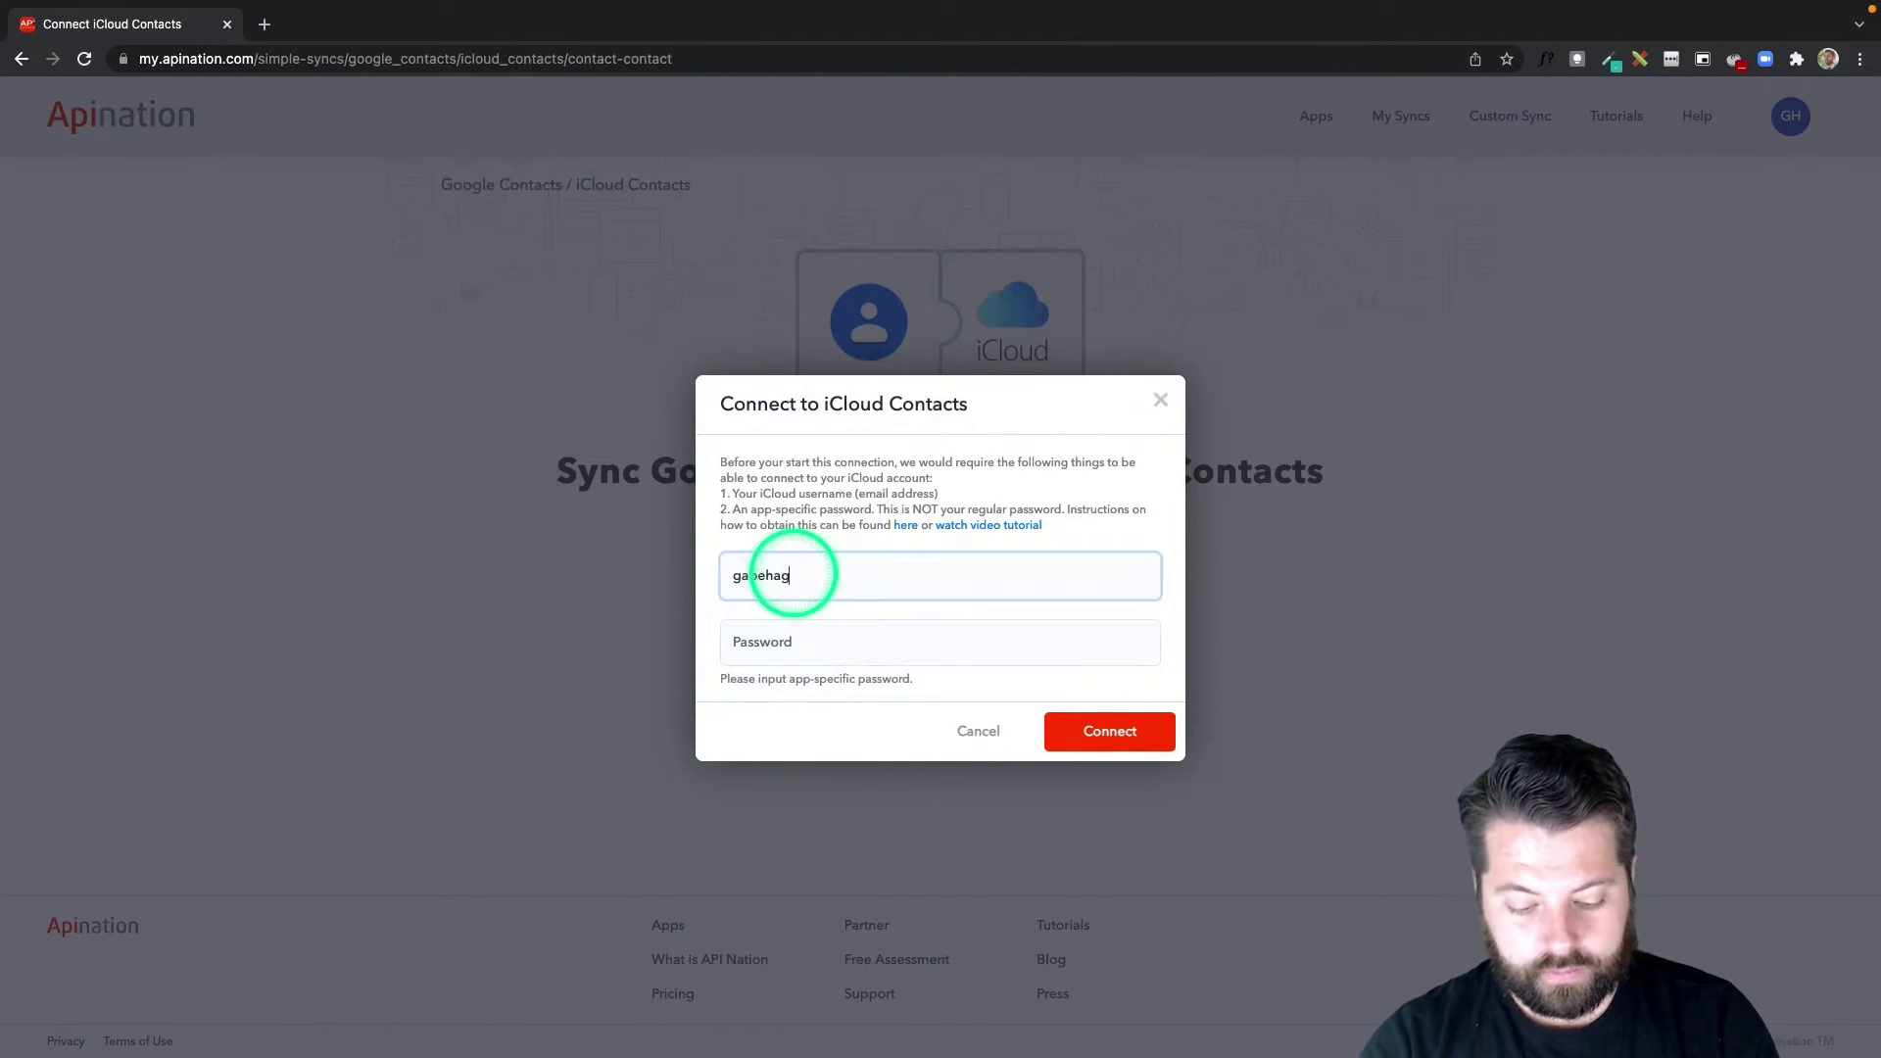
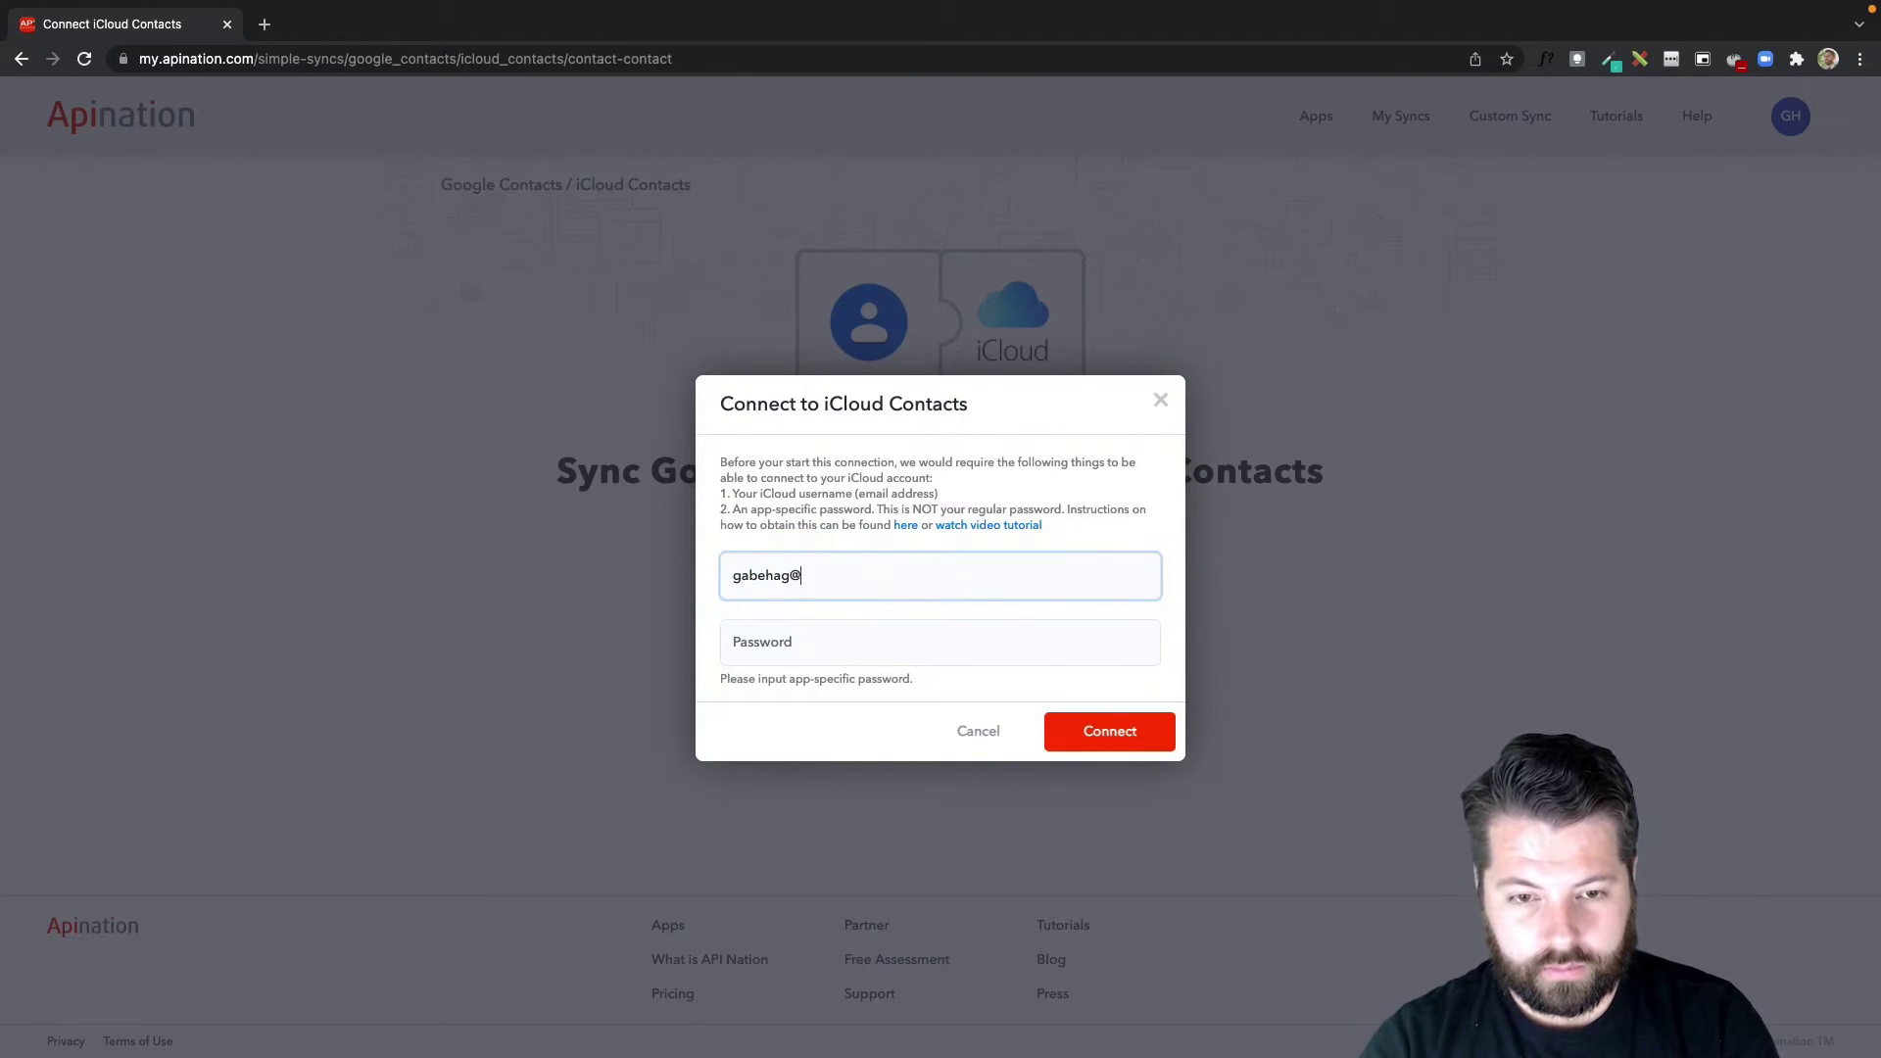
click(784, 638)
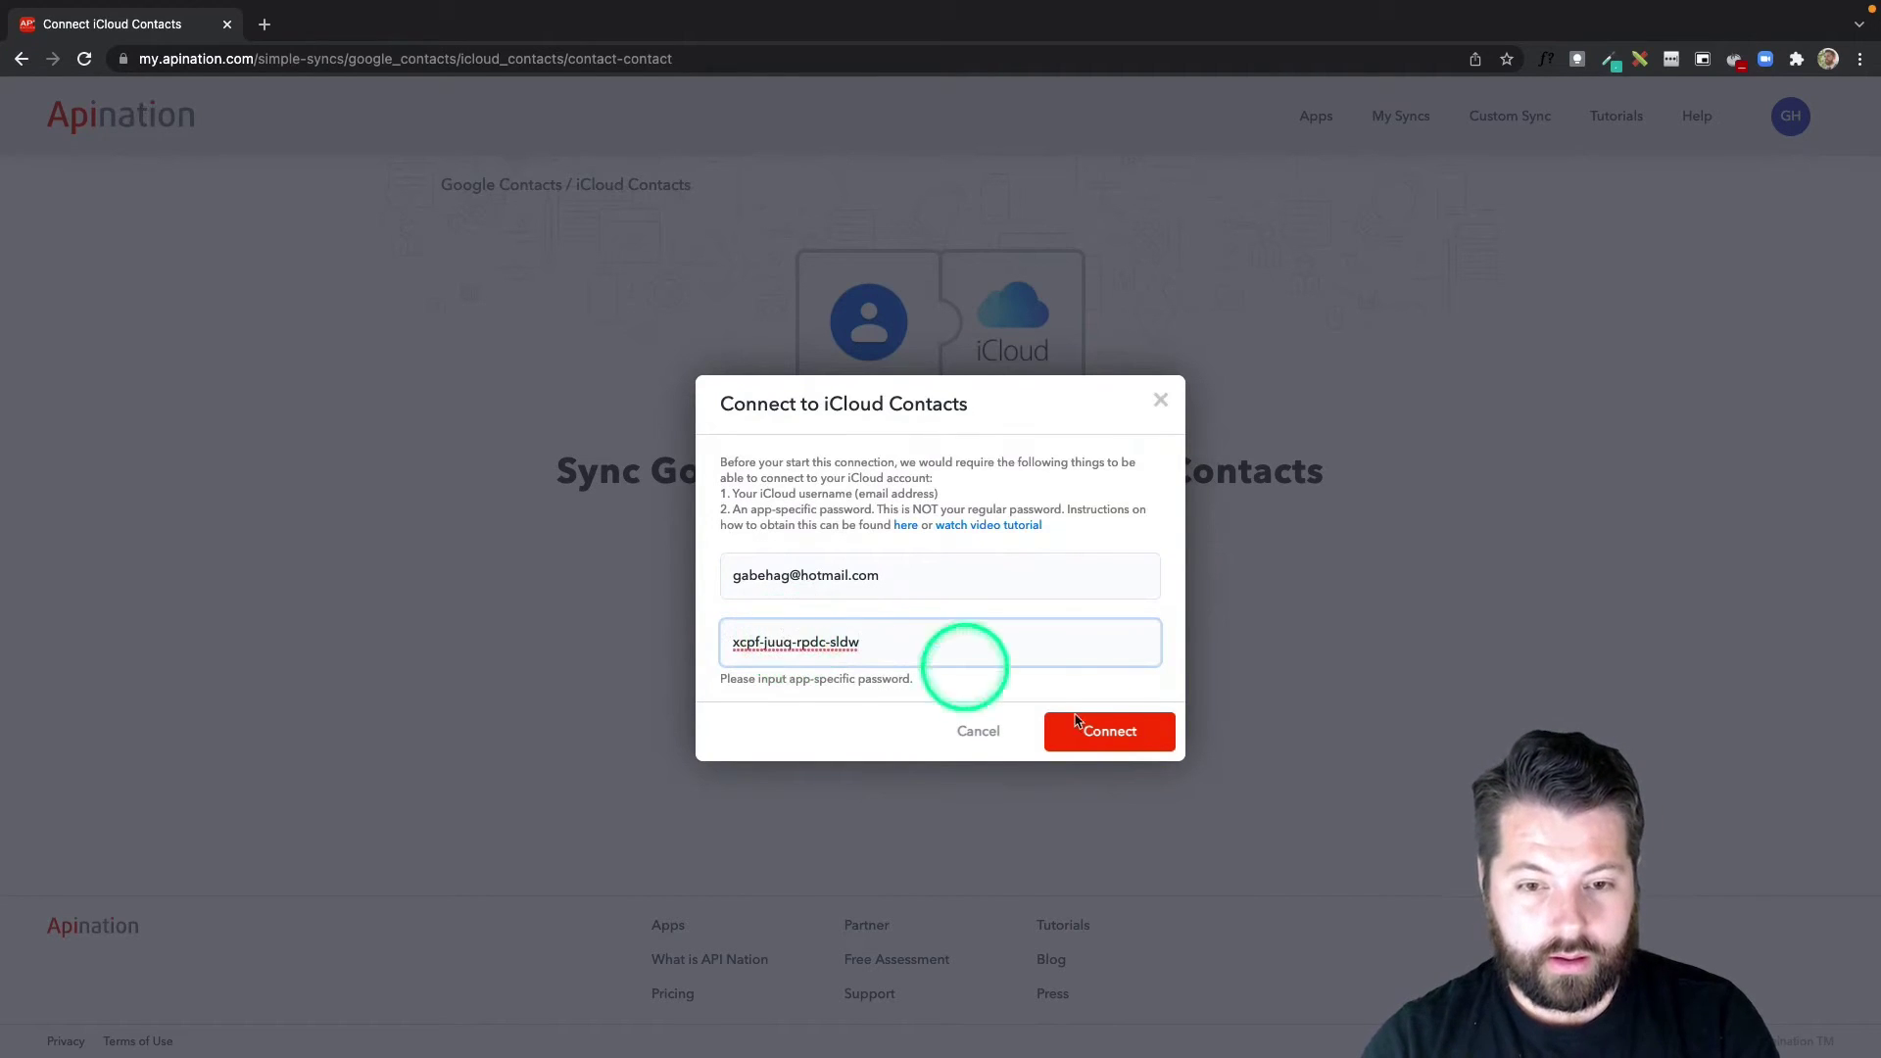
click(1104, 735)
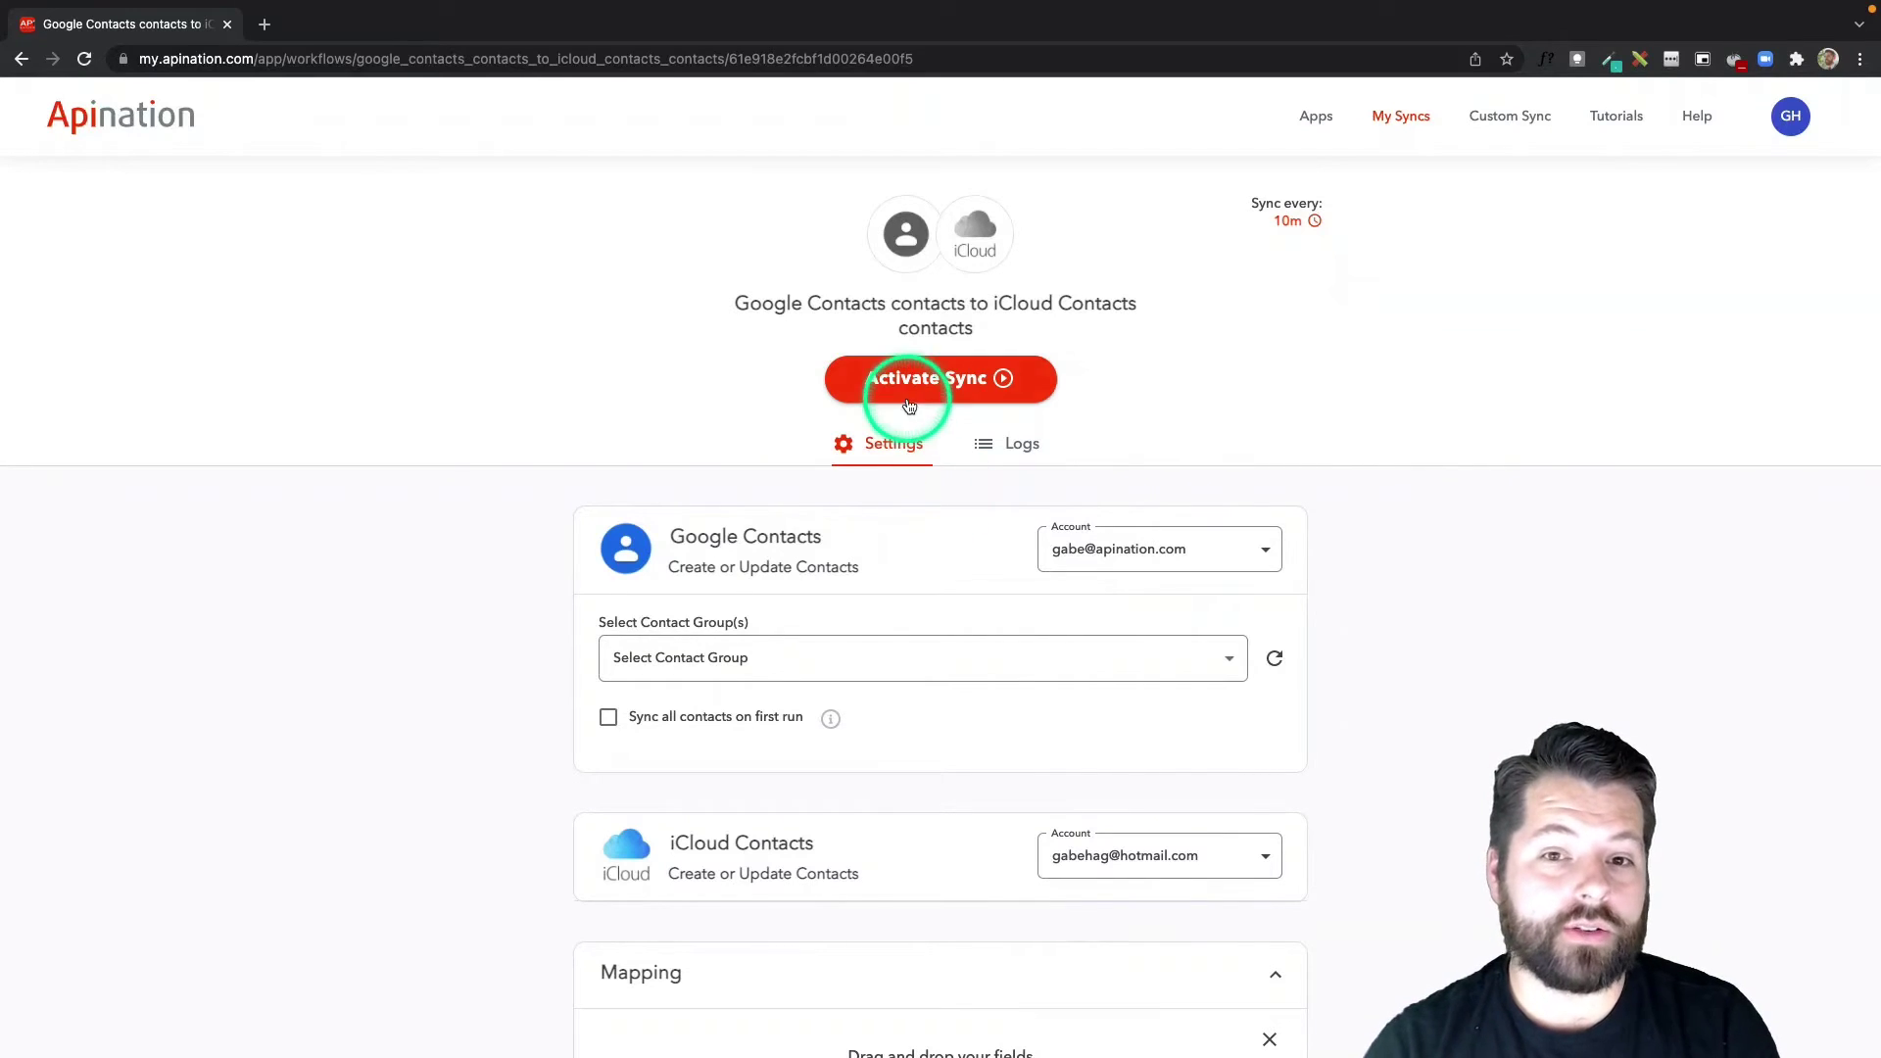
Step: Set the Google Contacts contact group to Default, after briefly trying NEW and HOT
scroll(977, 533, down, 1)
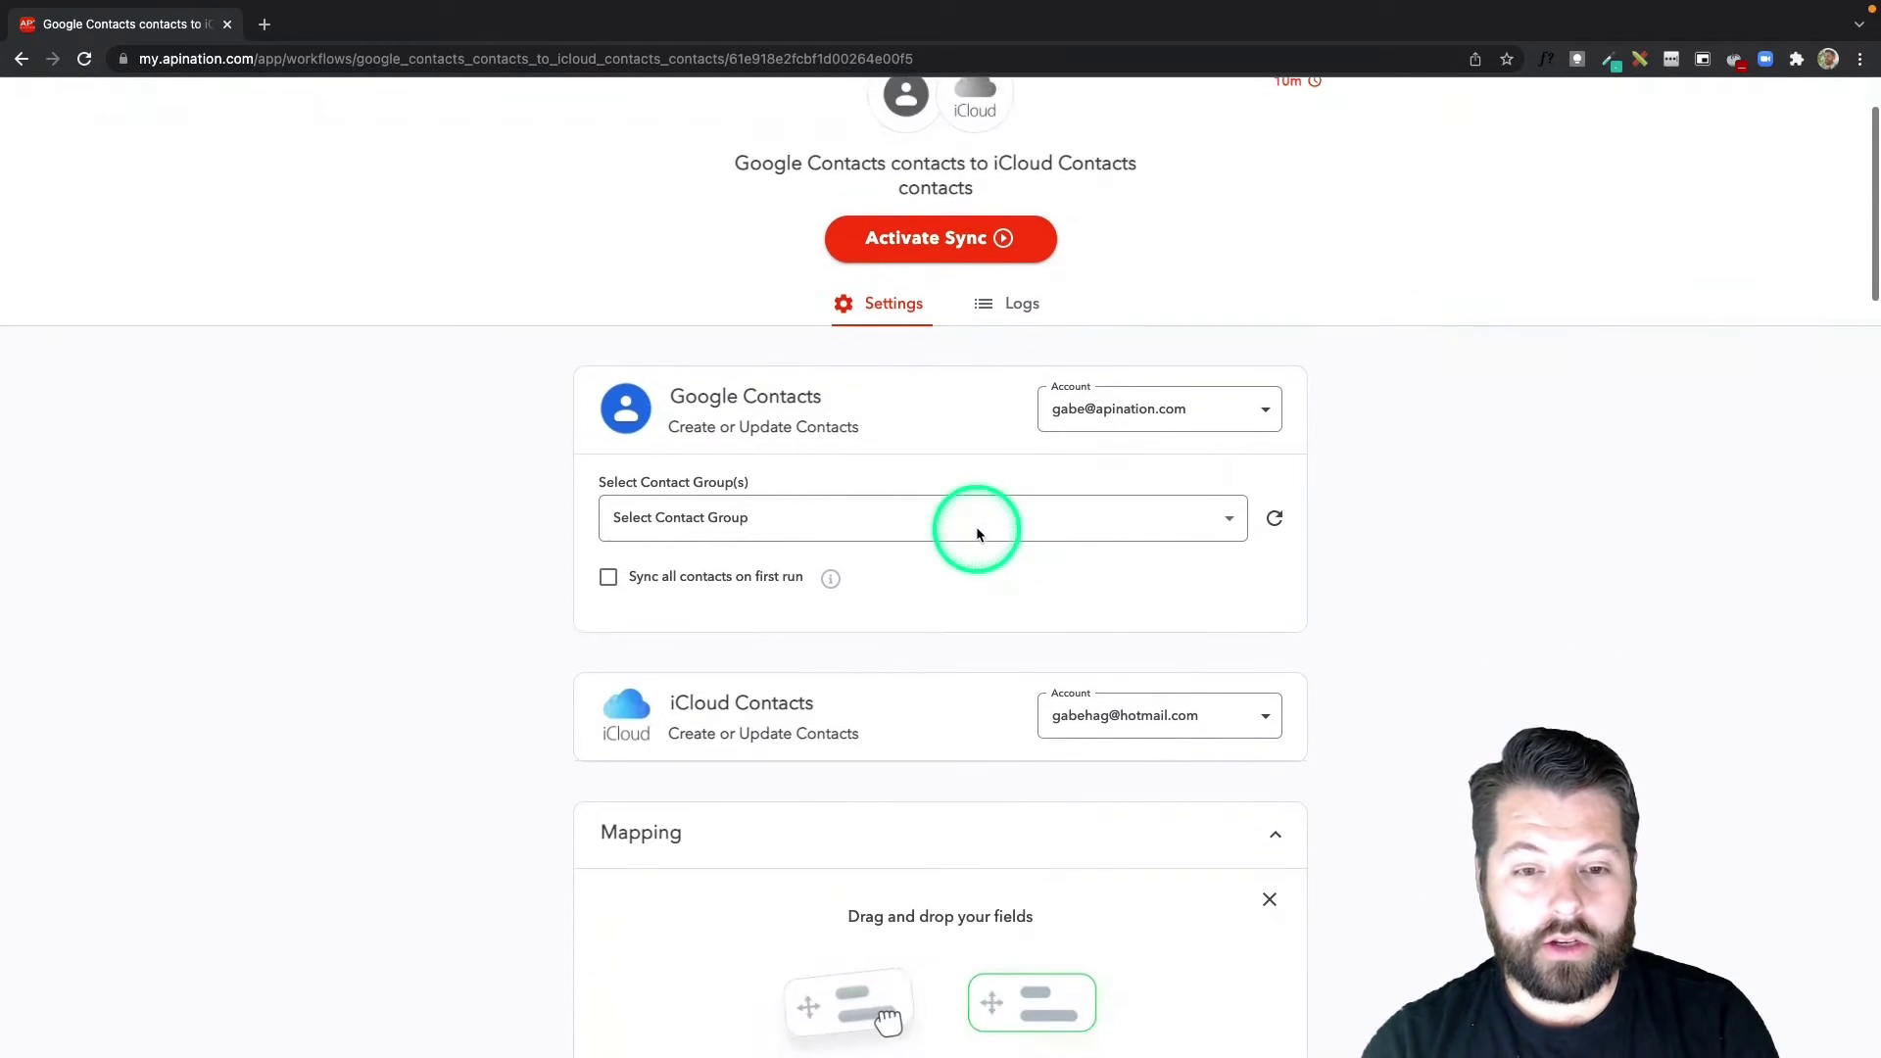
scroll(931, 535, down, 1)
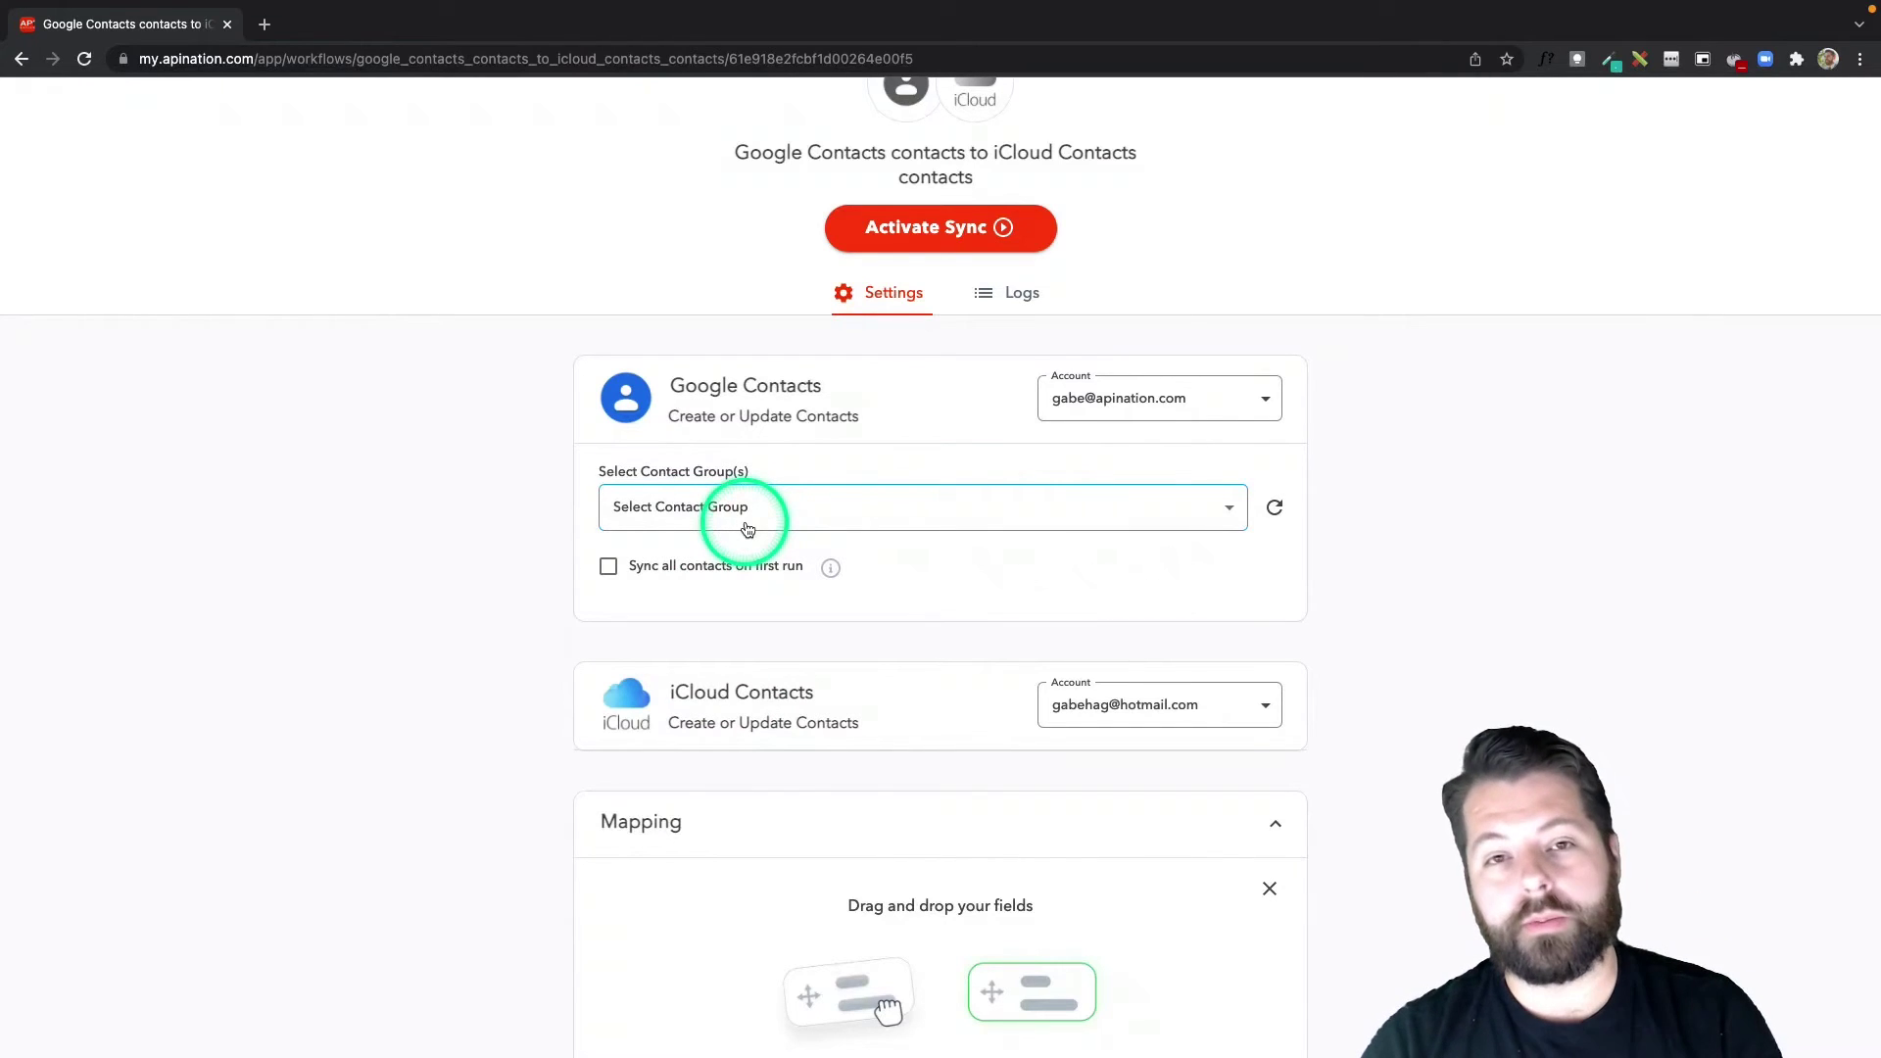
click(779, 512)
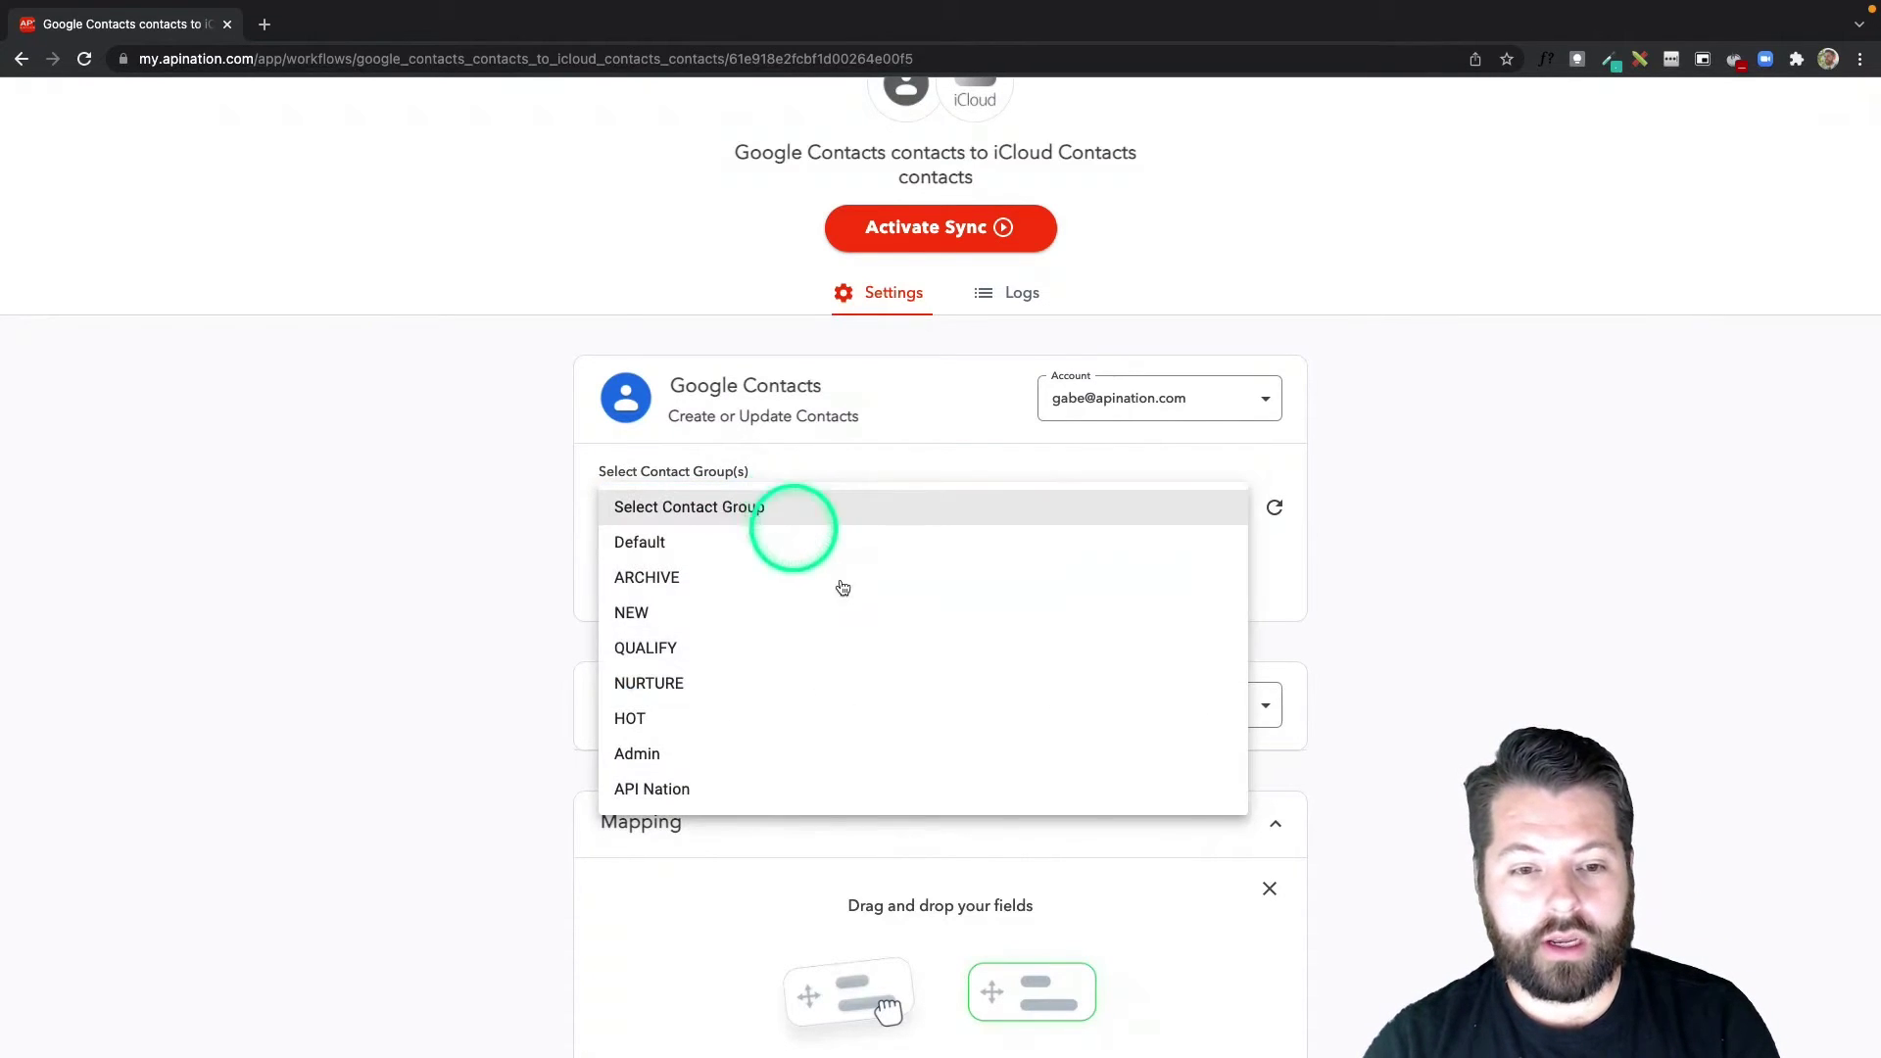
click(748, 613)
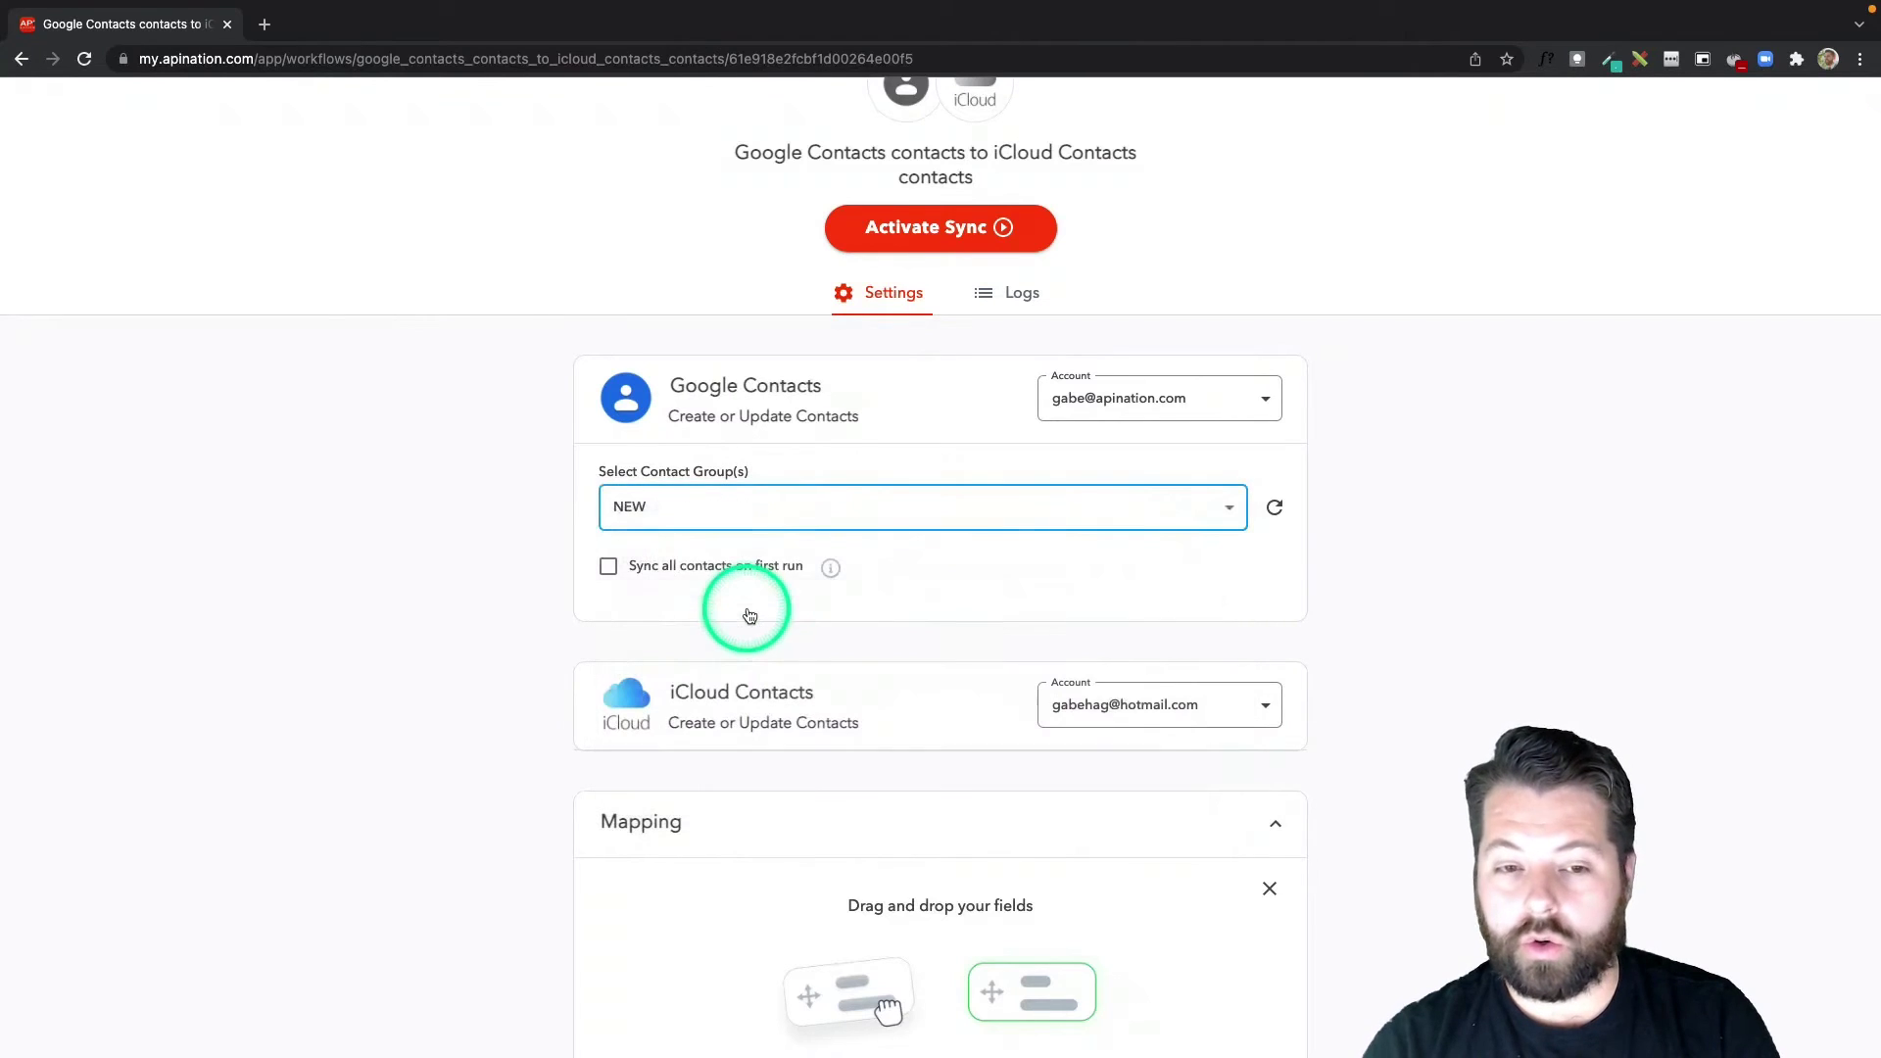
click(823, 527)
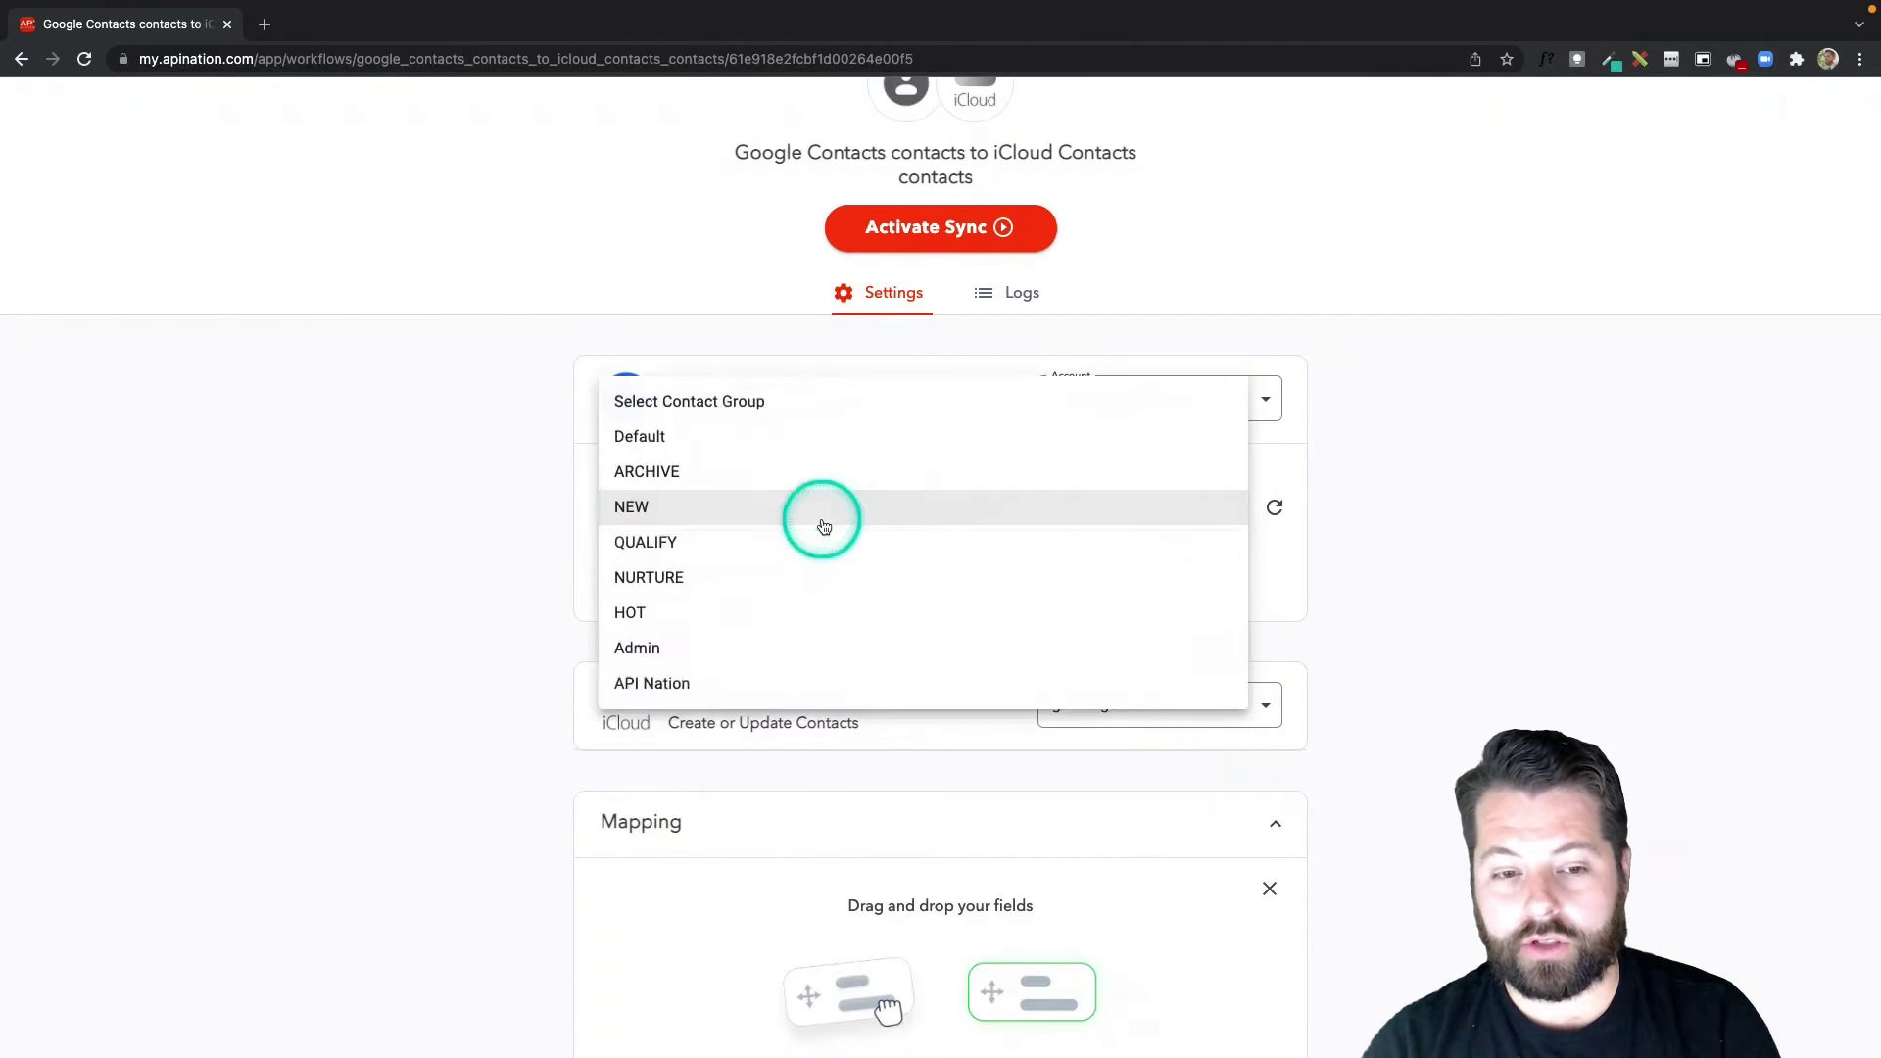
click(740, 608)
click(812, 524)
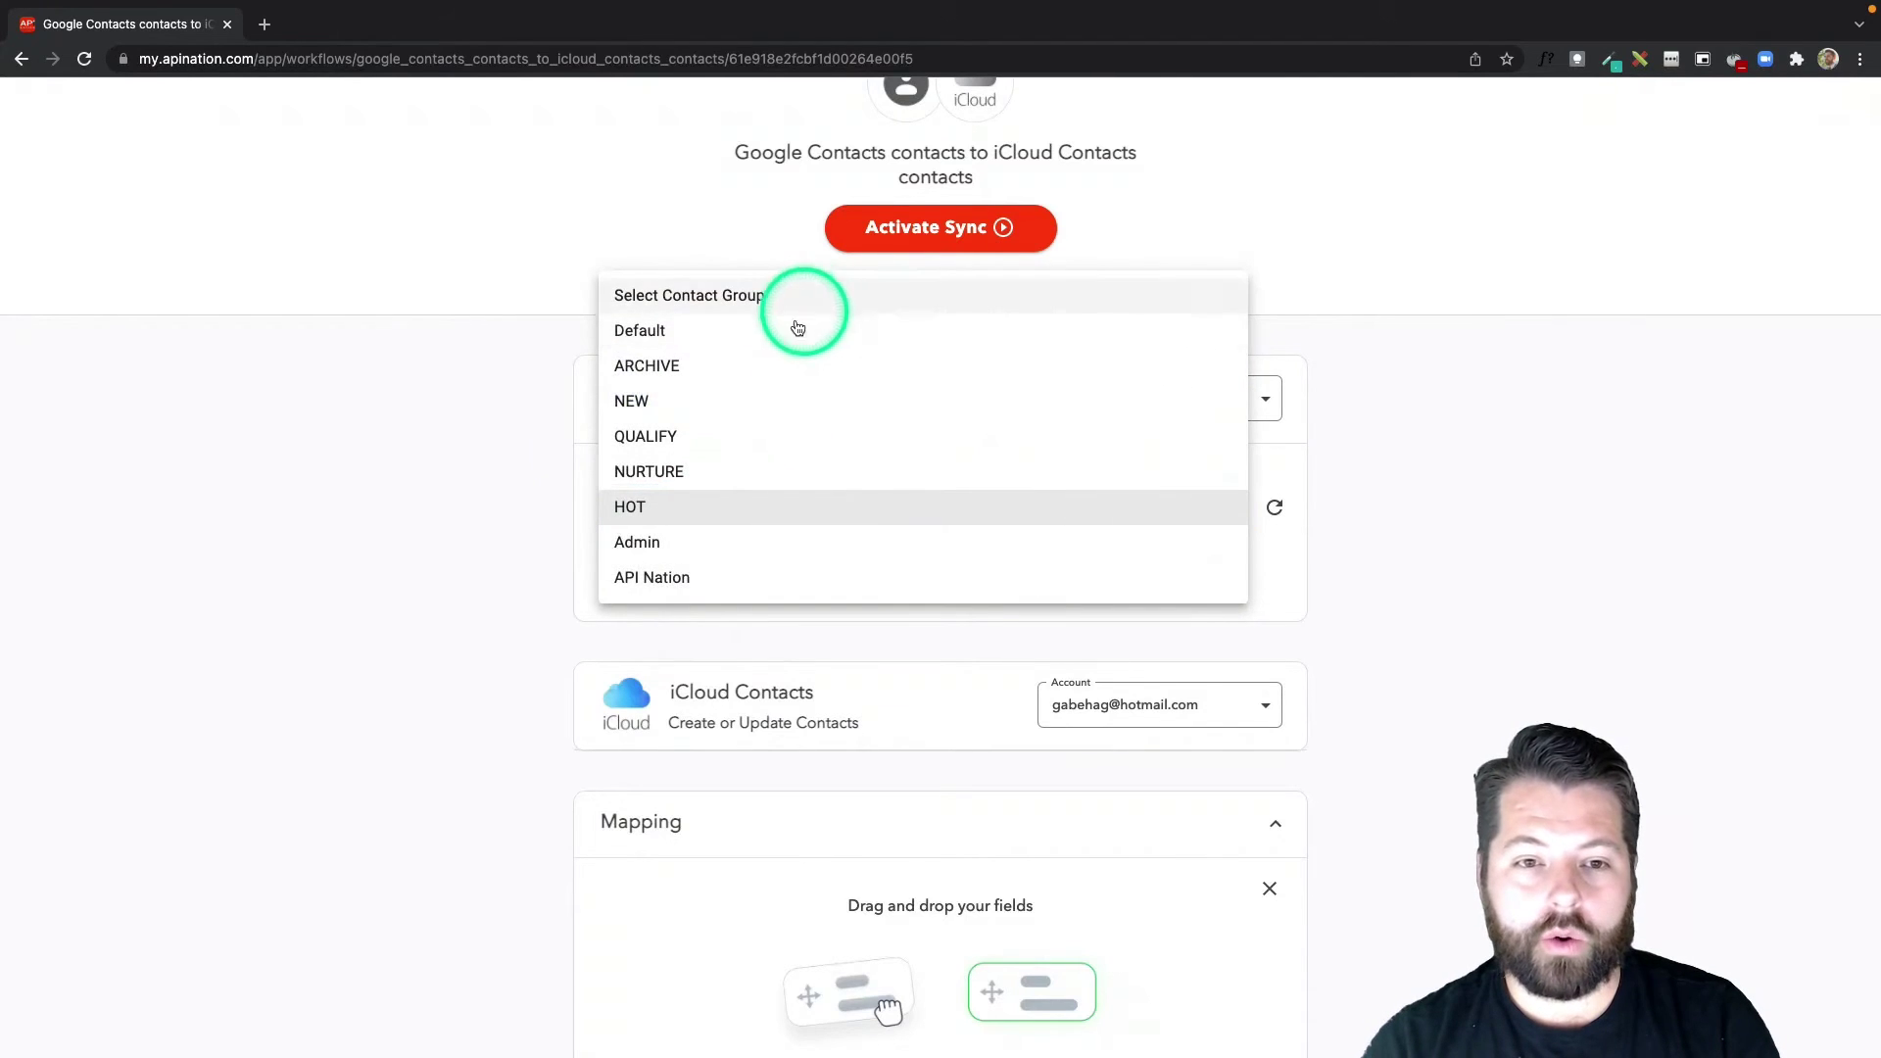
click(793, 333)
click(835, 497)
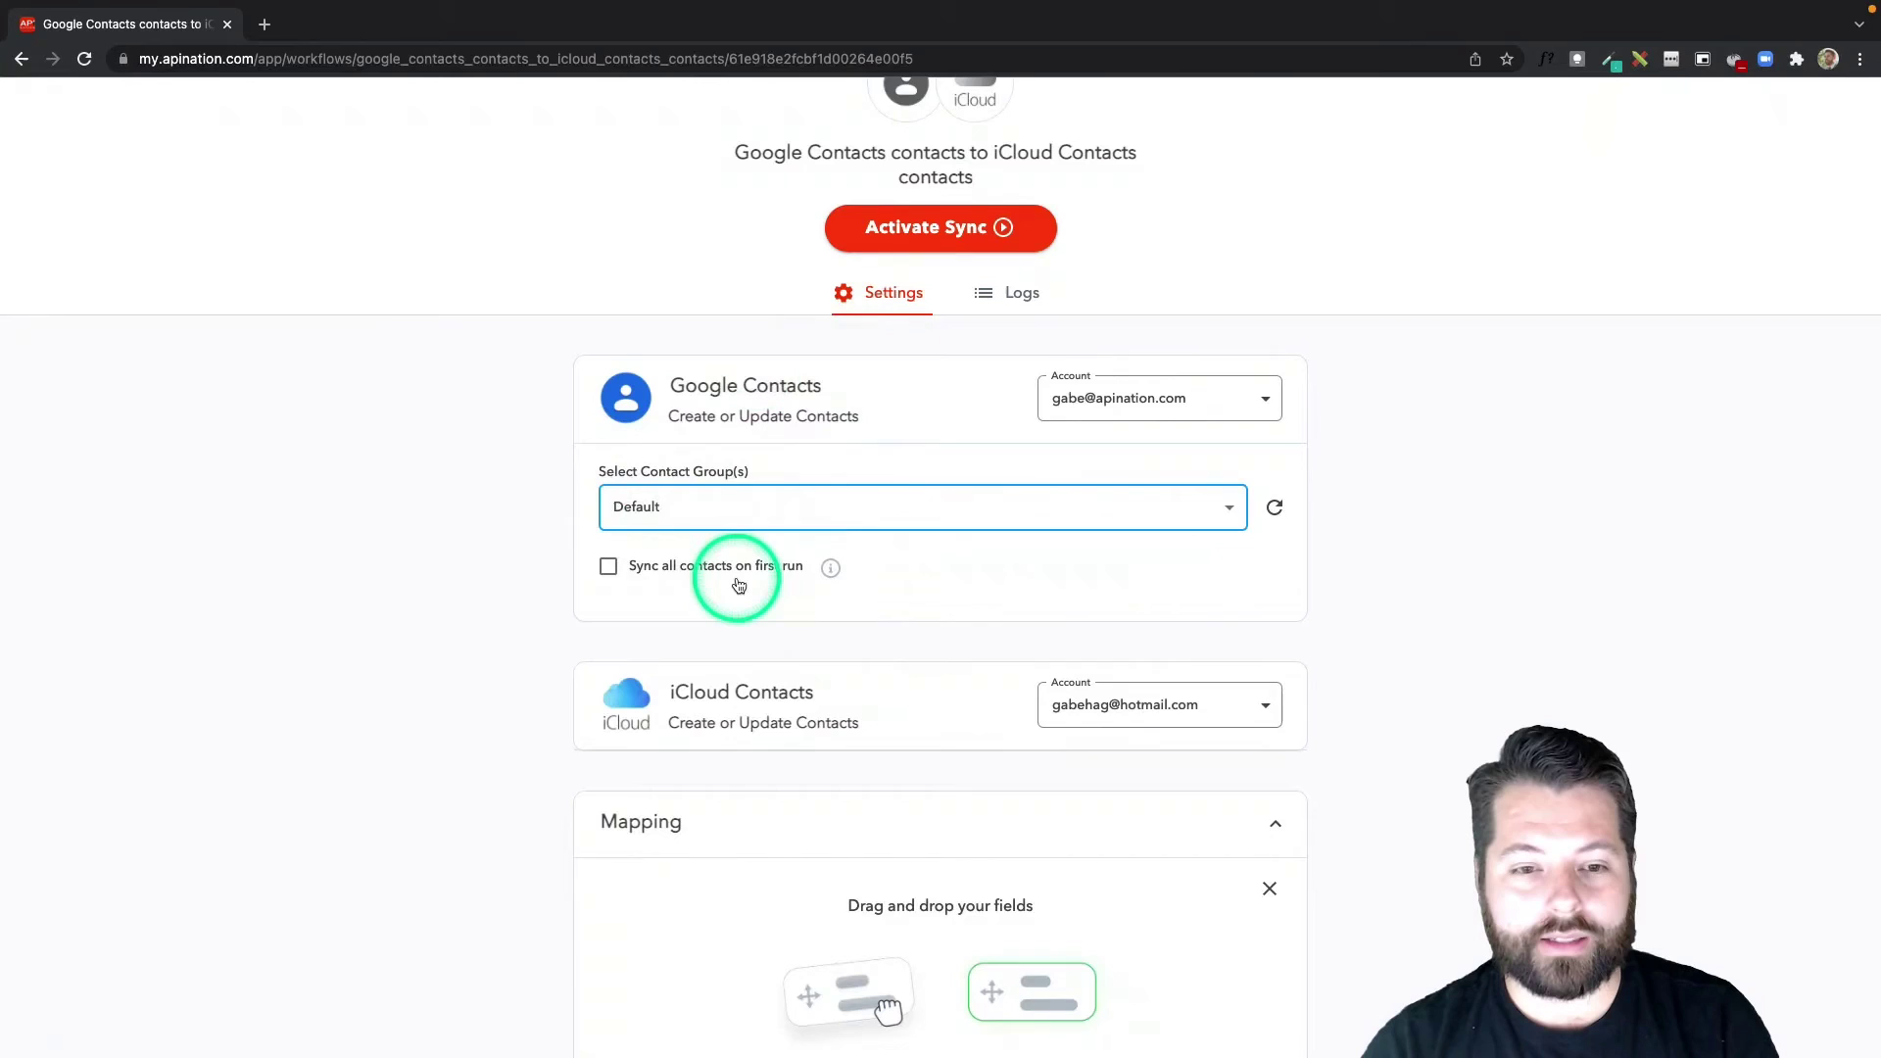
Step: Turn on 'Sync all contacts on first run' for the Google-to-iCloud sync
scroll(738, 585, down, 1)
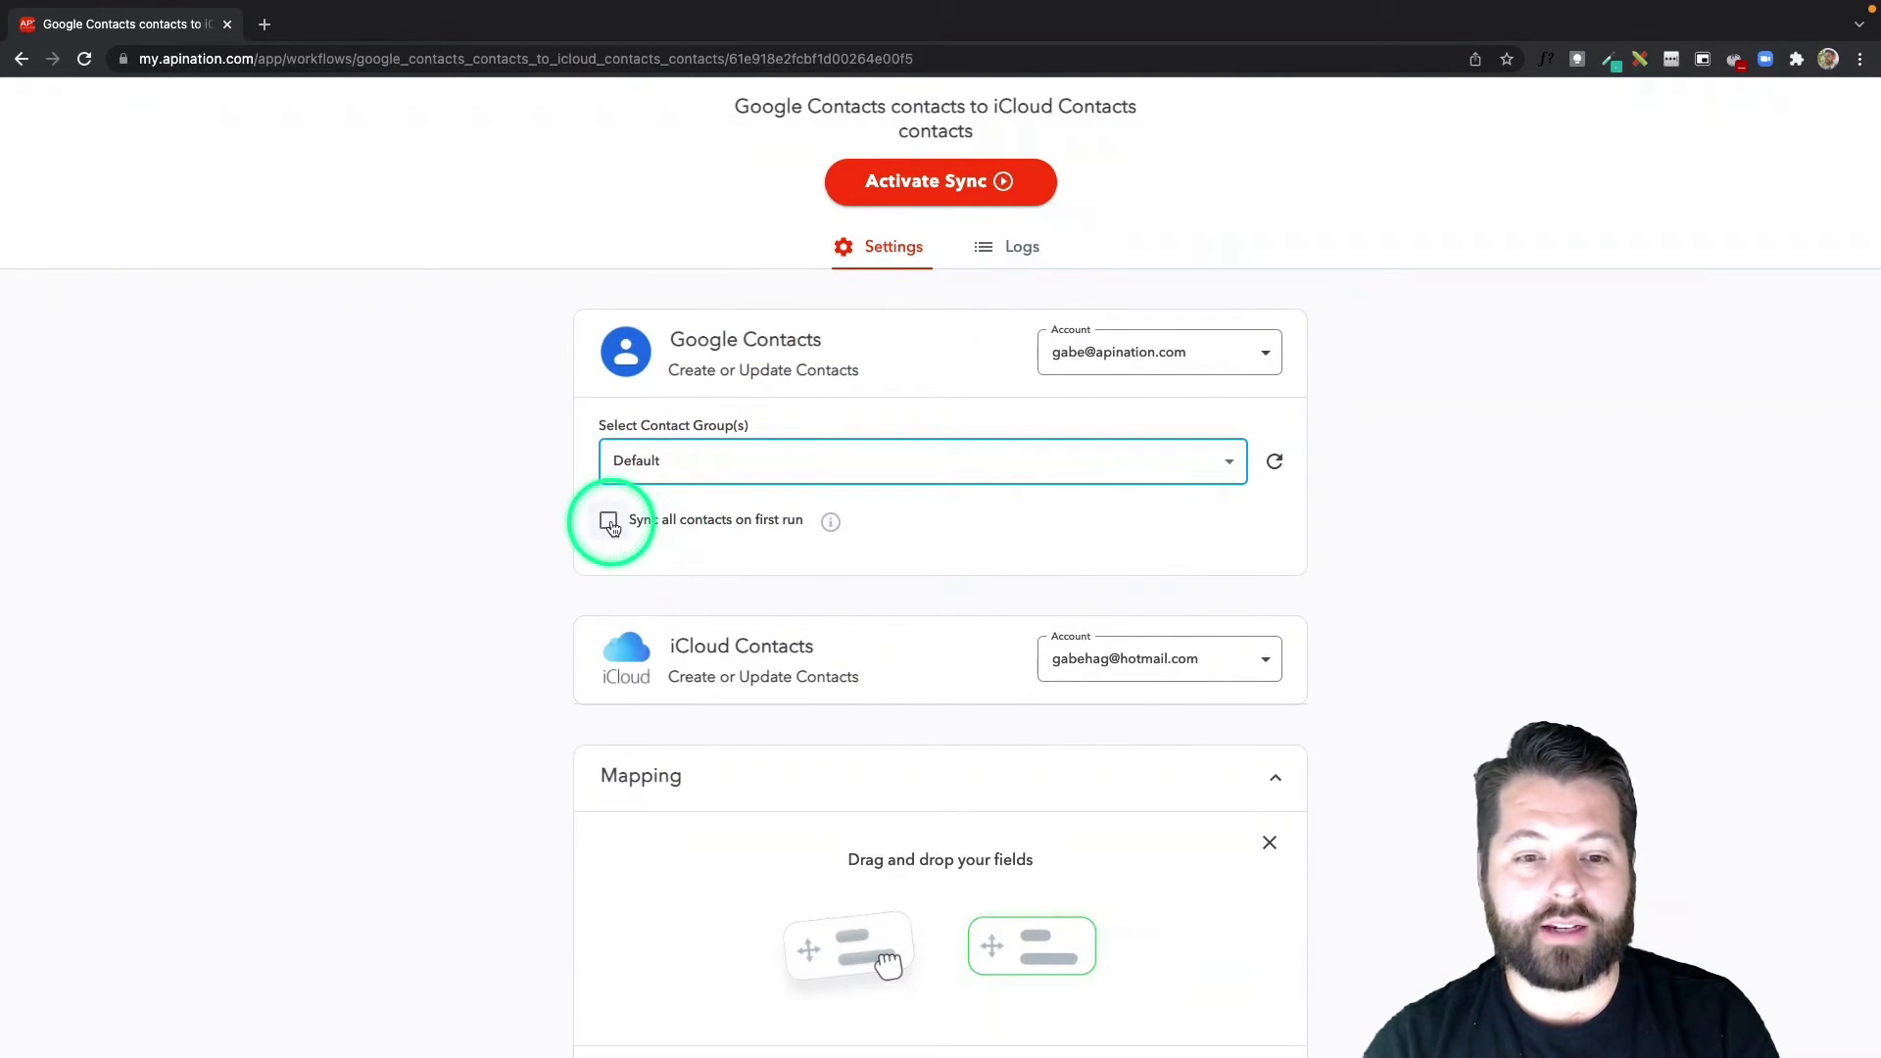
click(608, 522)
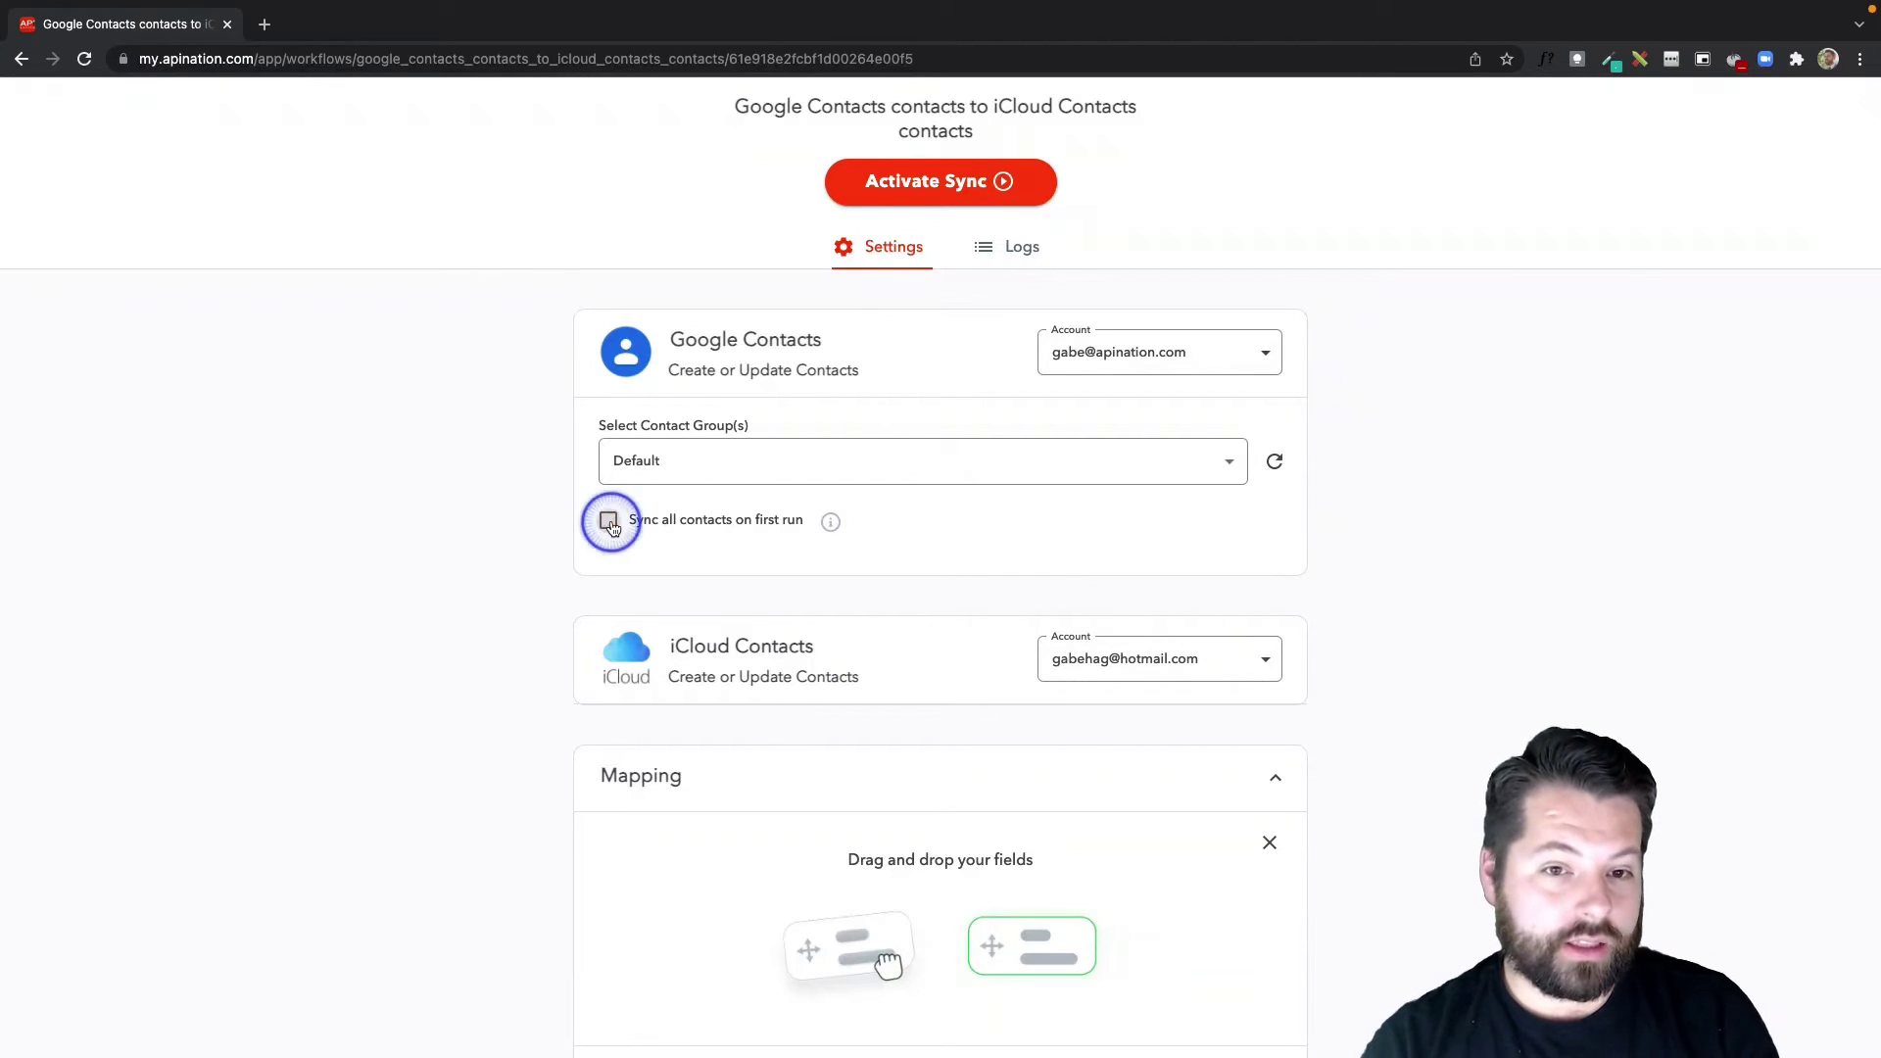
click(610, 523)
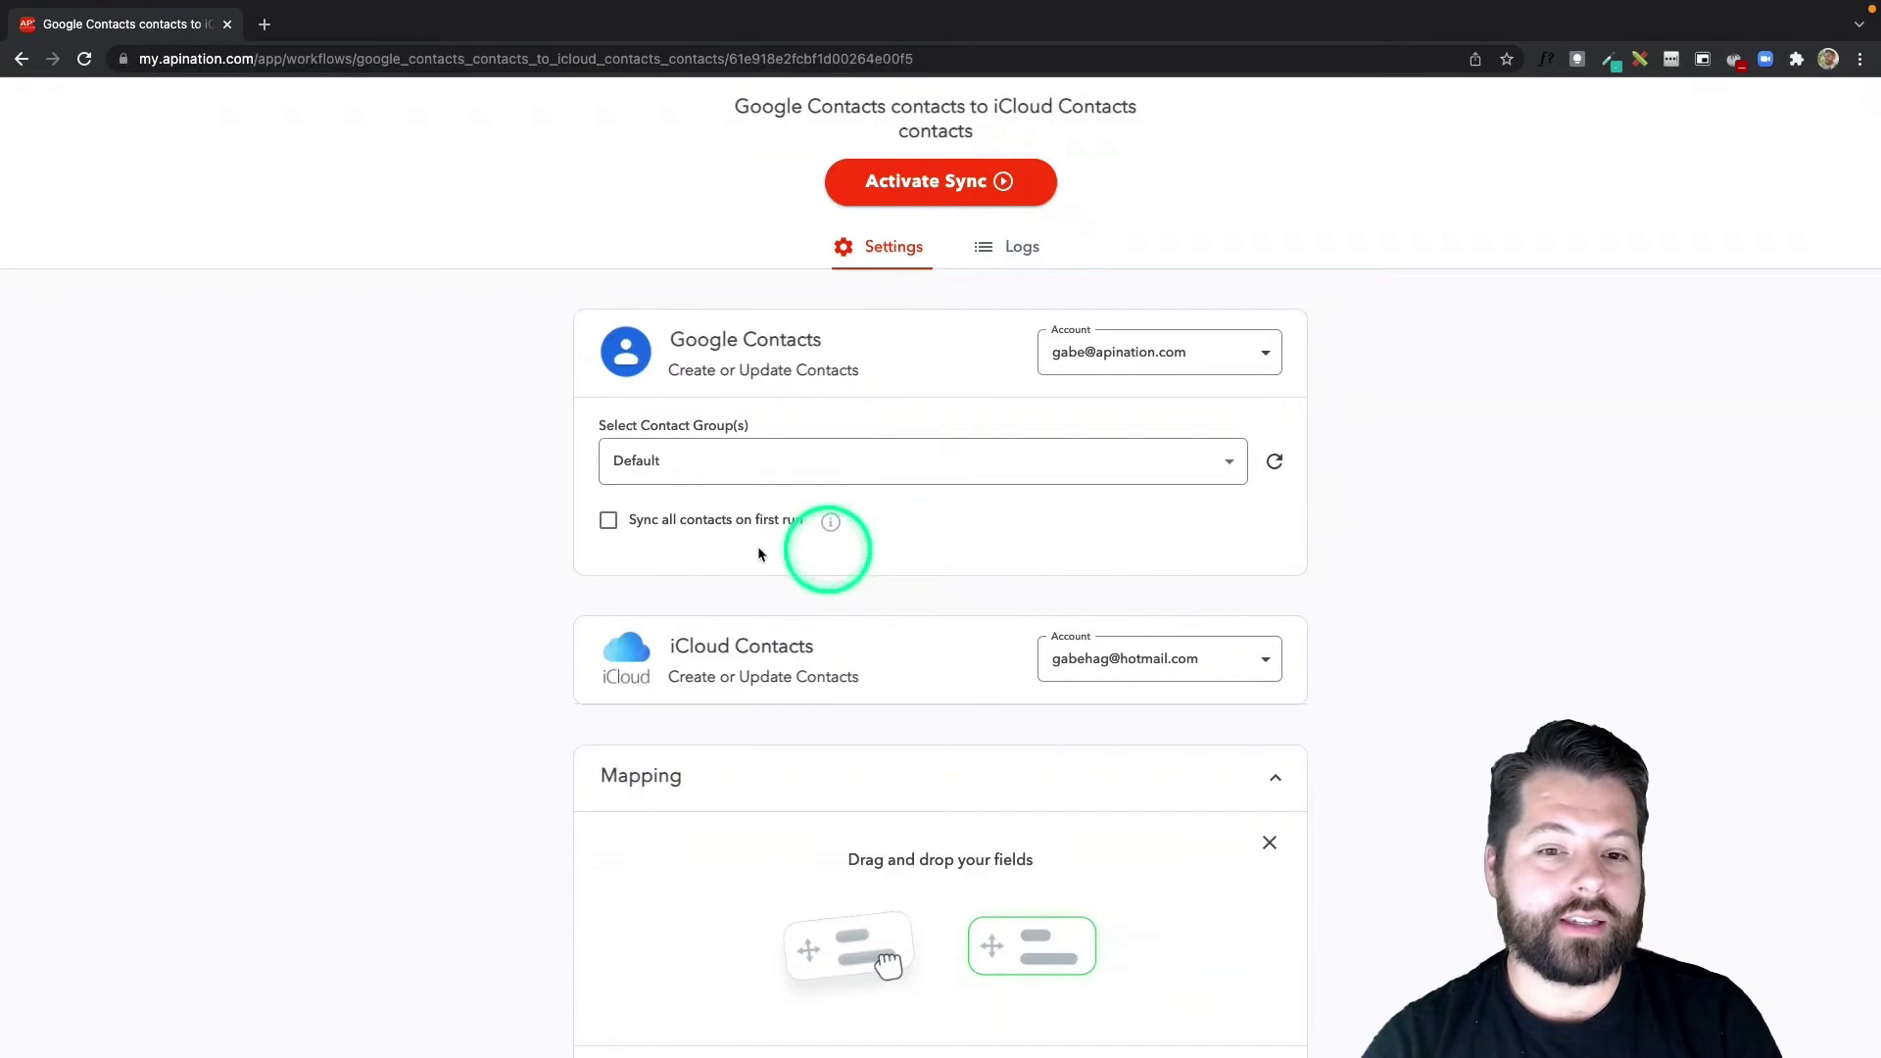
scroll(902, 563, down, 1)
scroll(899, 564, down, 2)
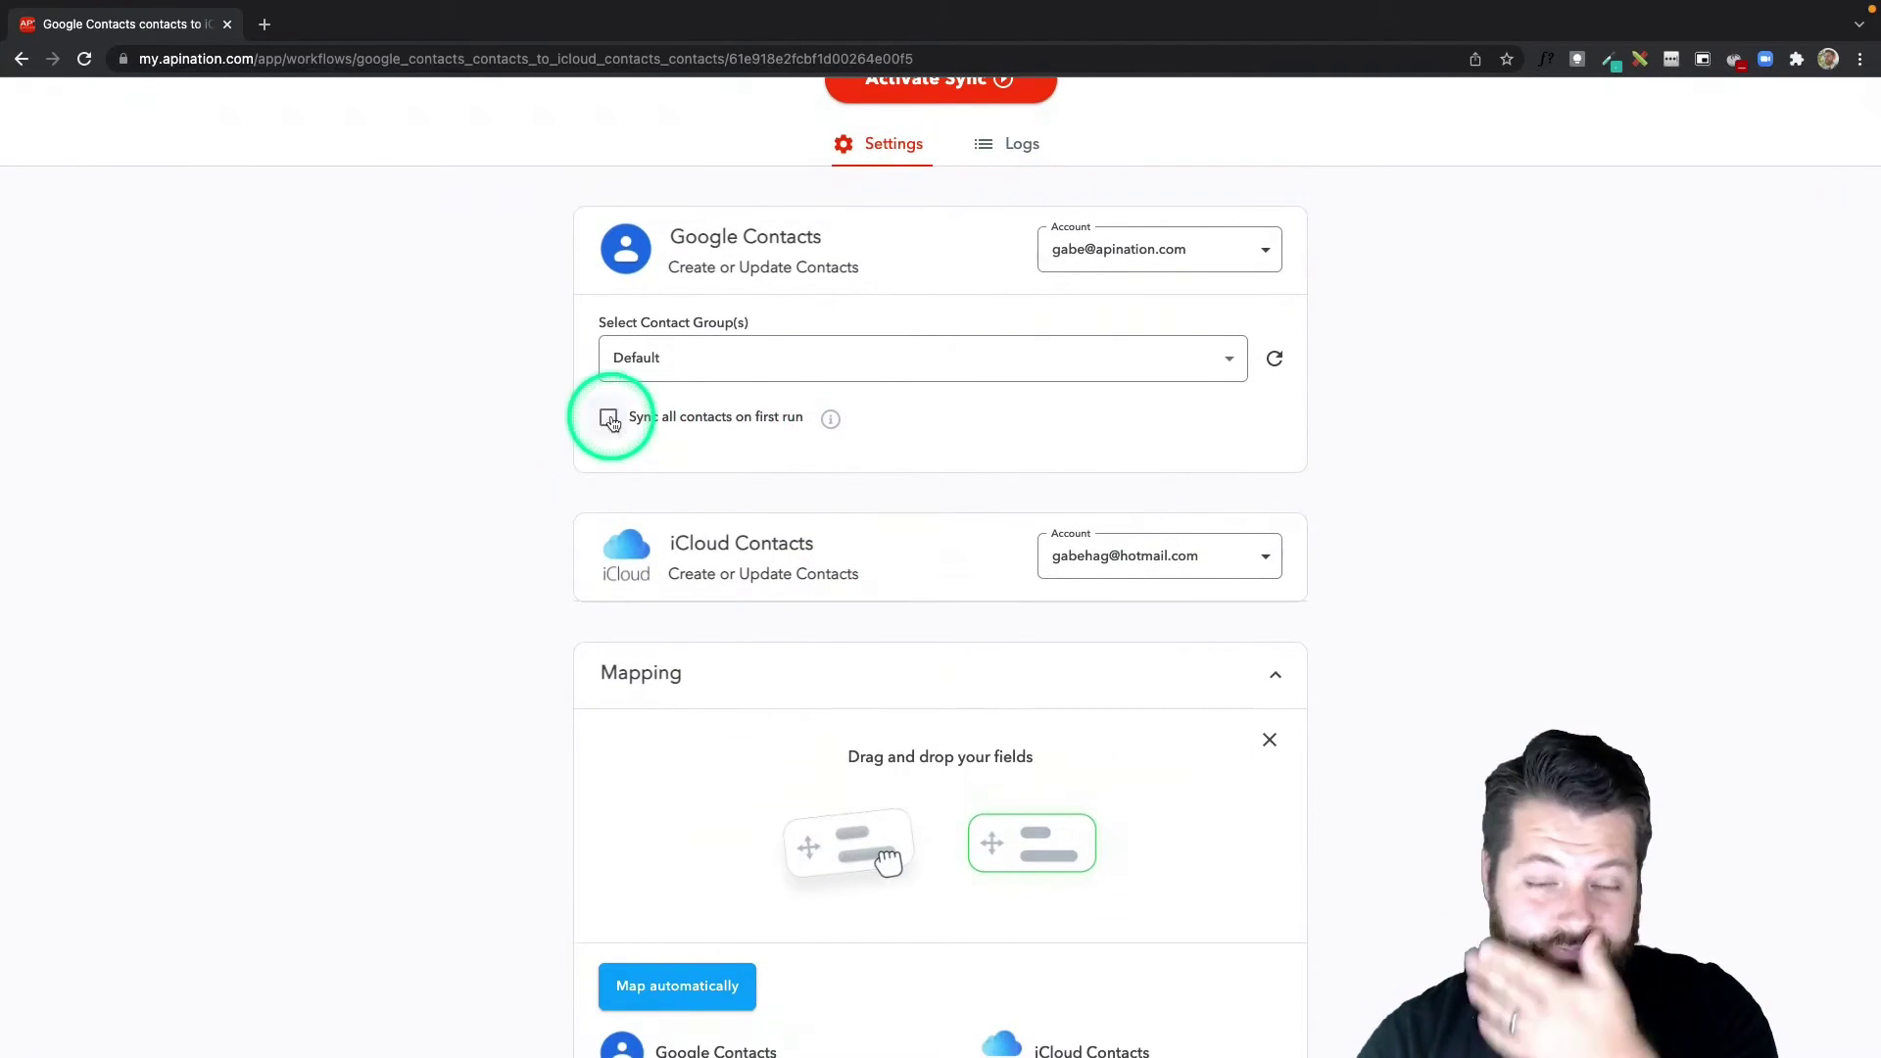
click(608, 419)
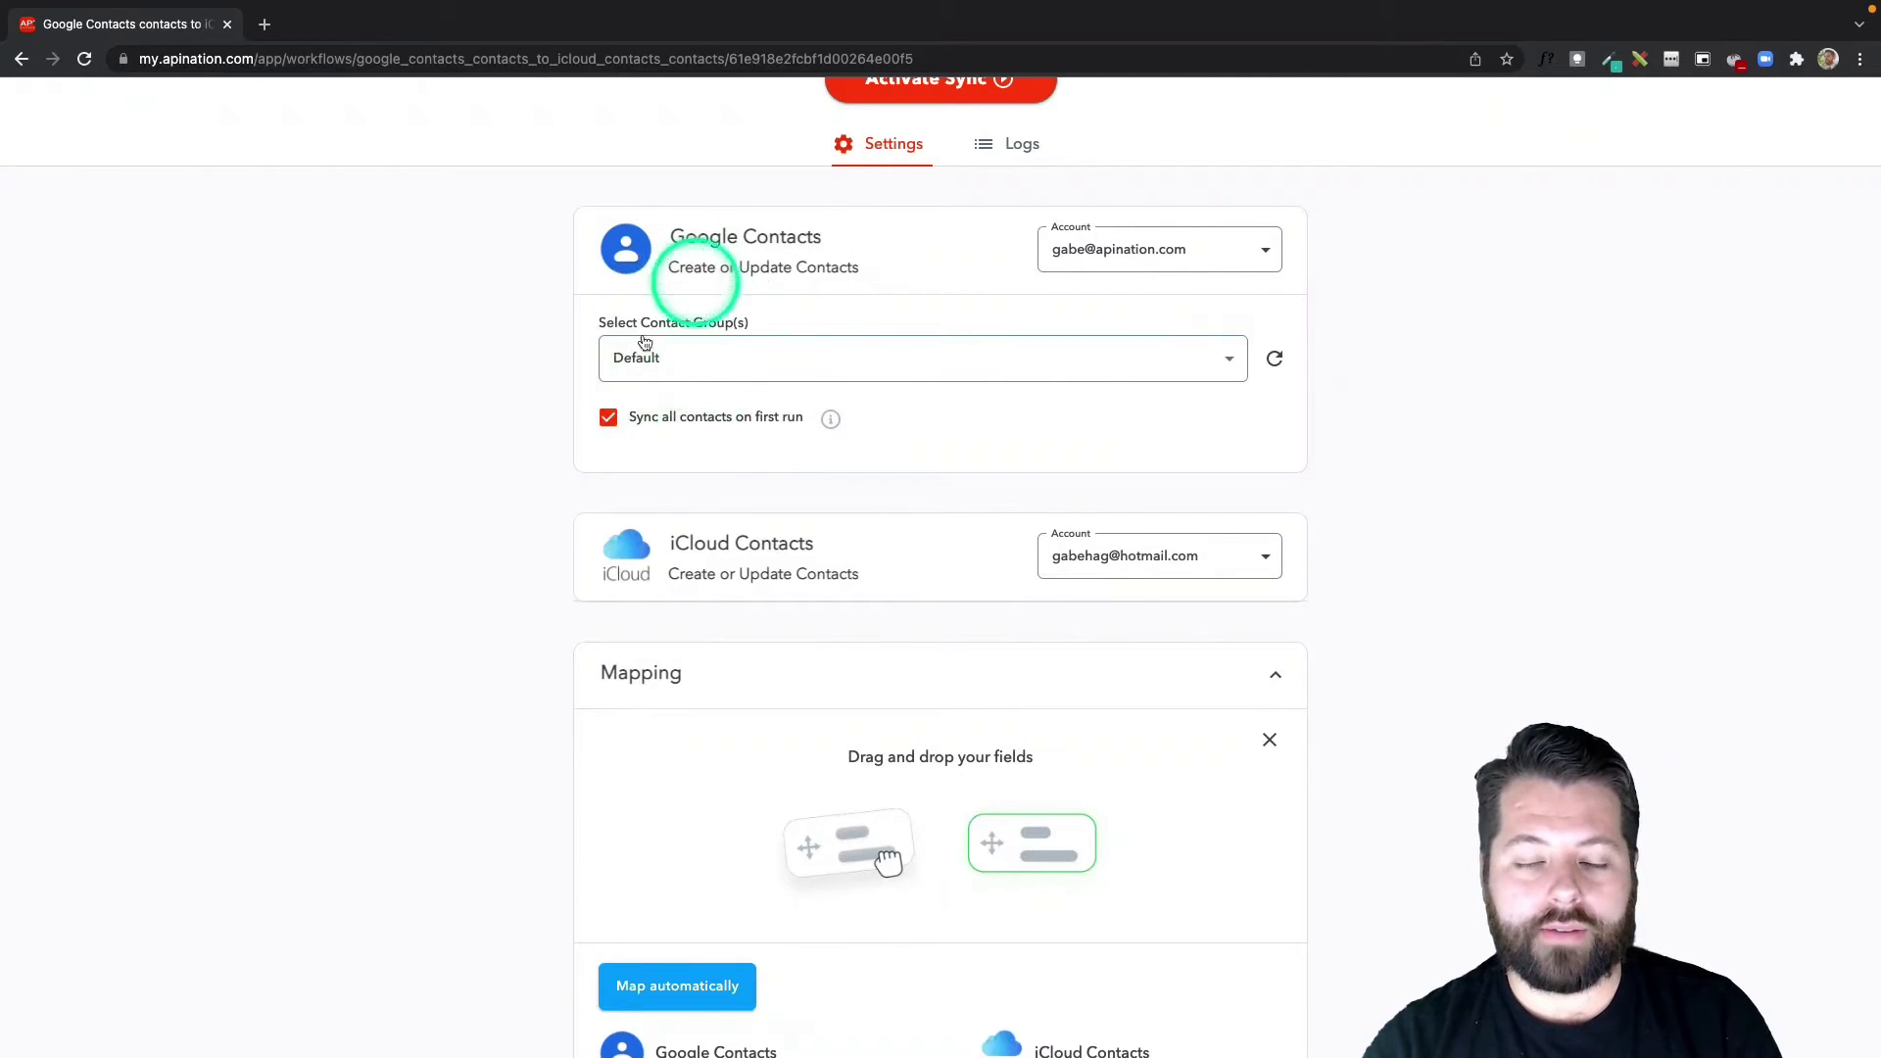
Step: Map Google's Home Email to the iCloud Email field
scroll(711, 472, down, 3)
scroll(712, 474, down, 6)
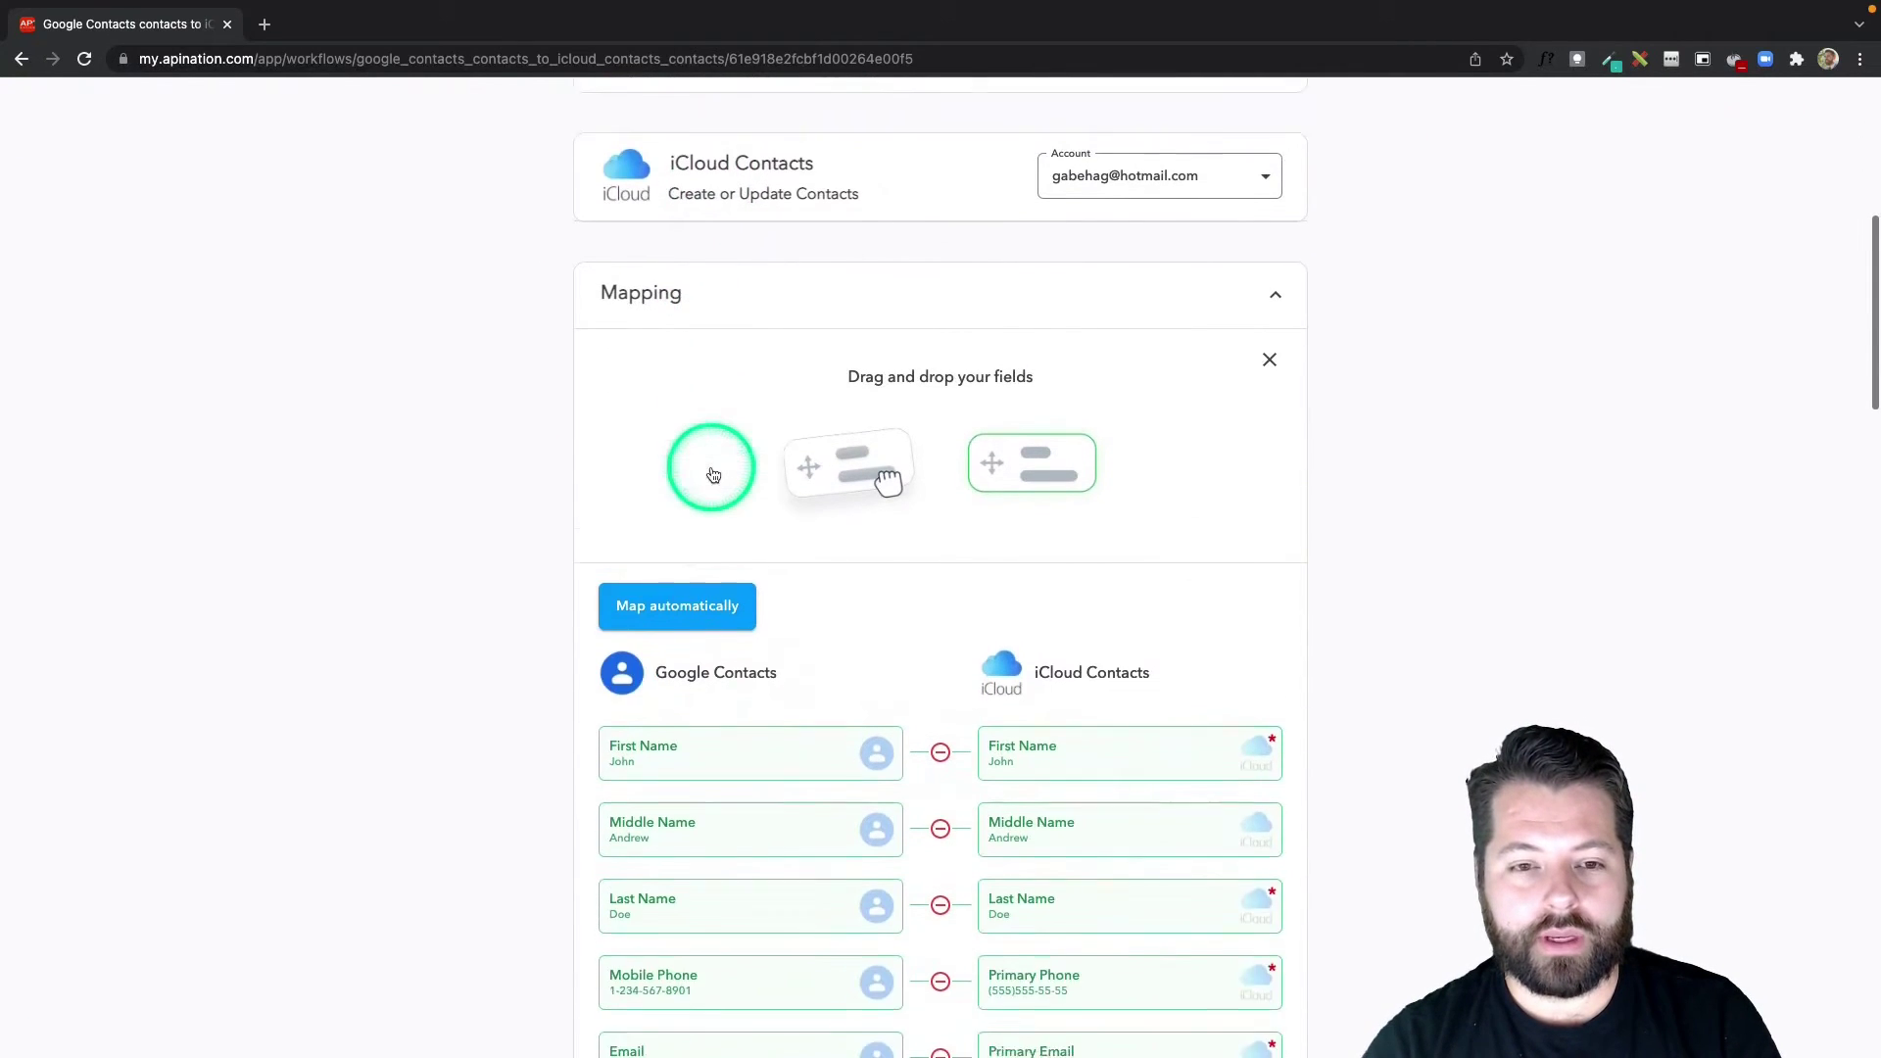
scroll(711, 474, down, 3)
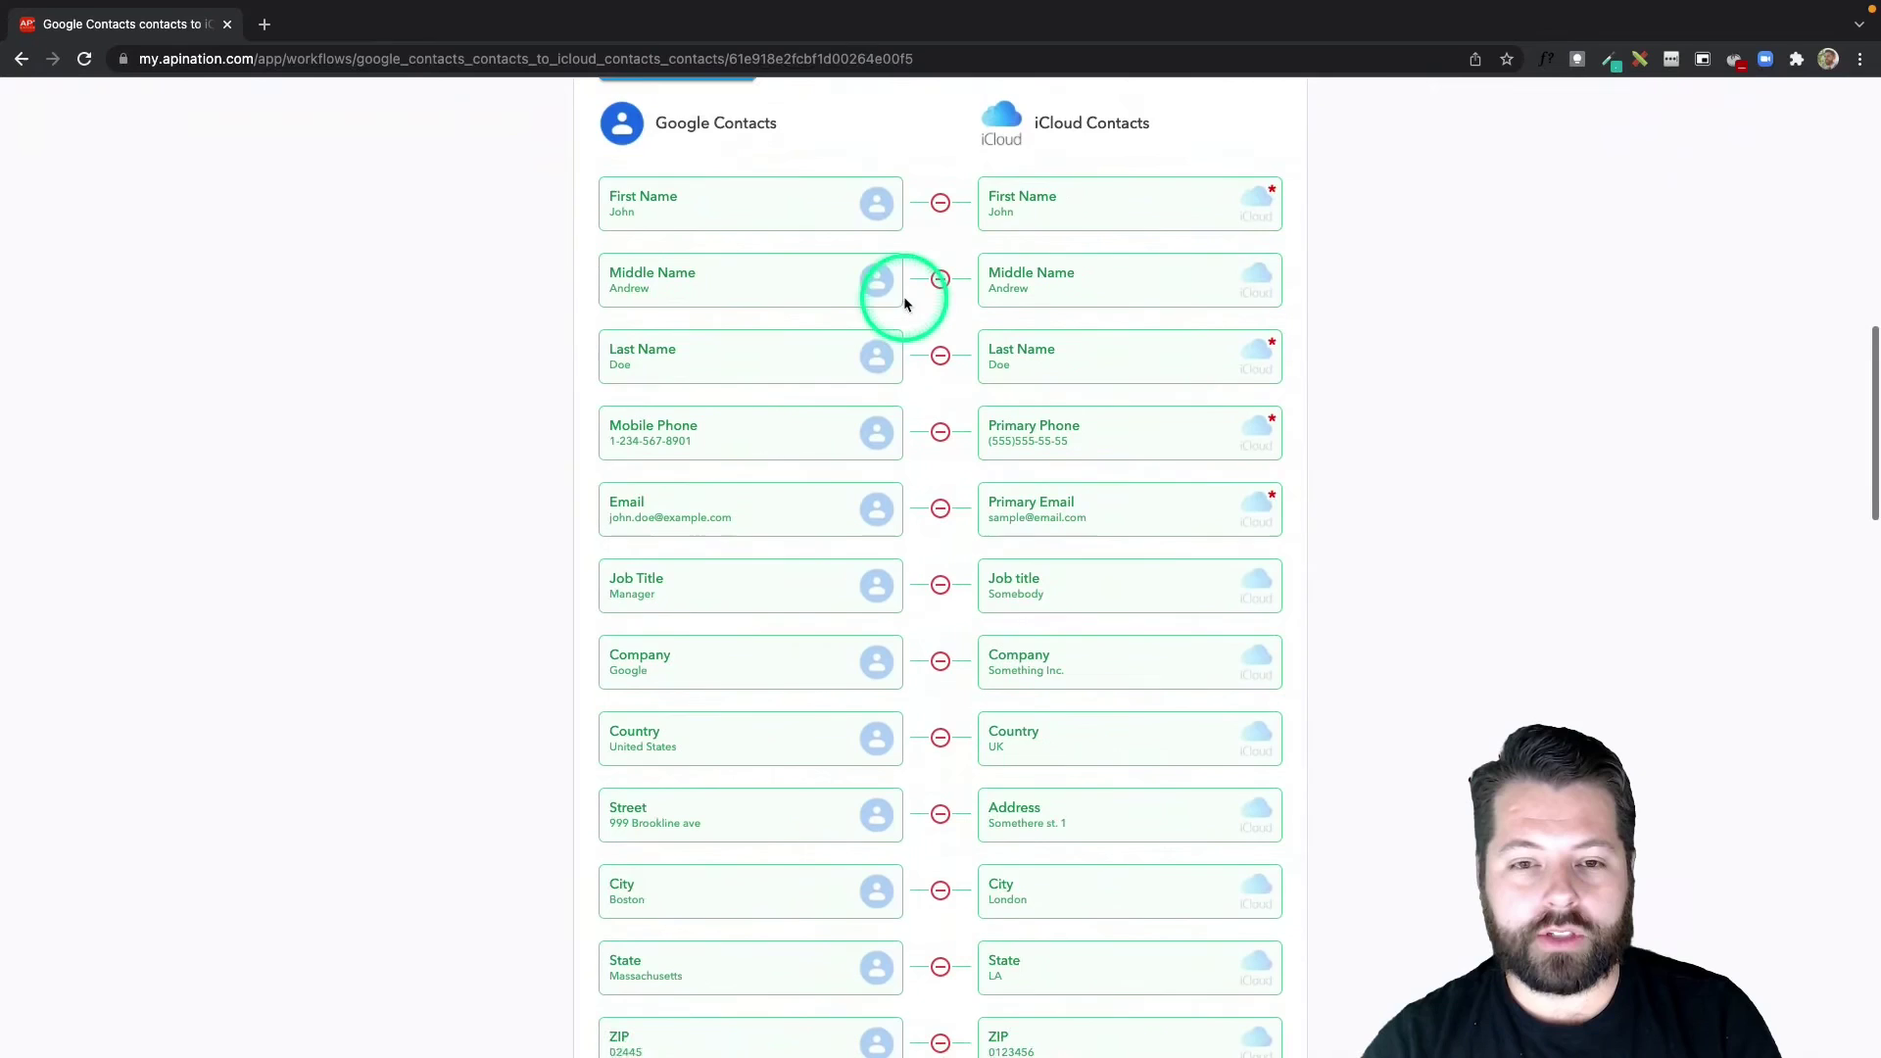
scroll(931, 370, down, 1)
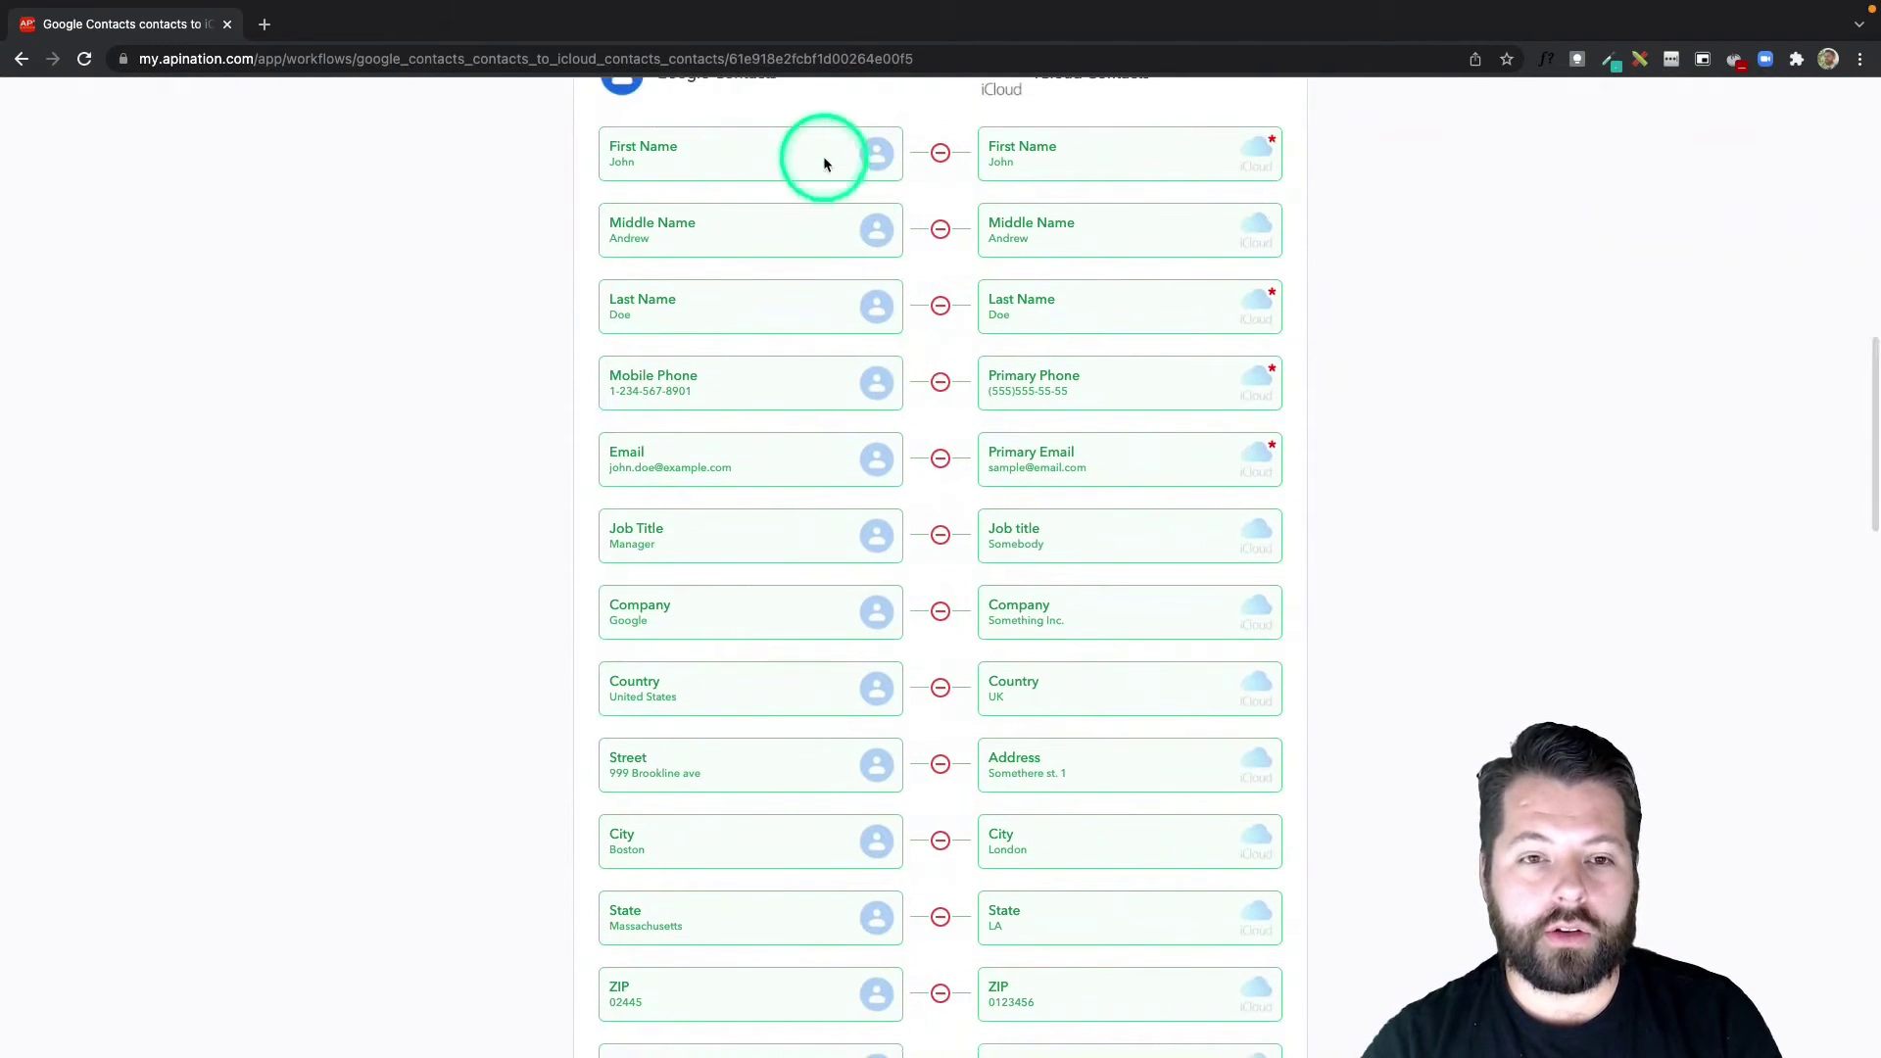
scroll(821, 328, down, 7)
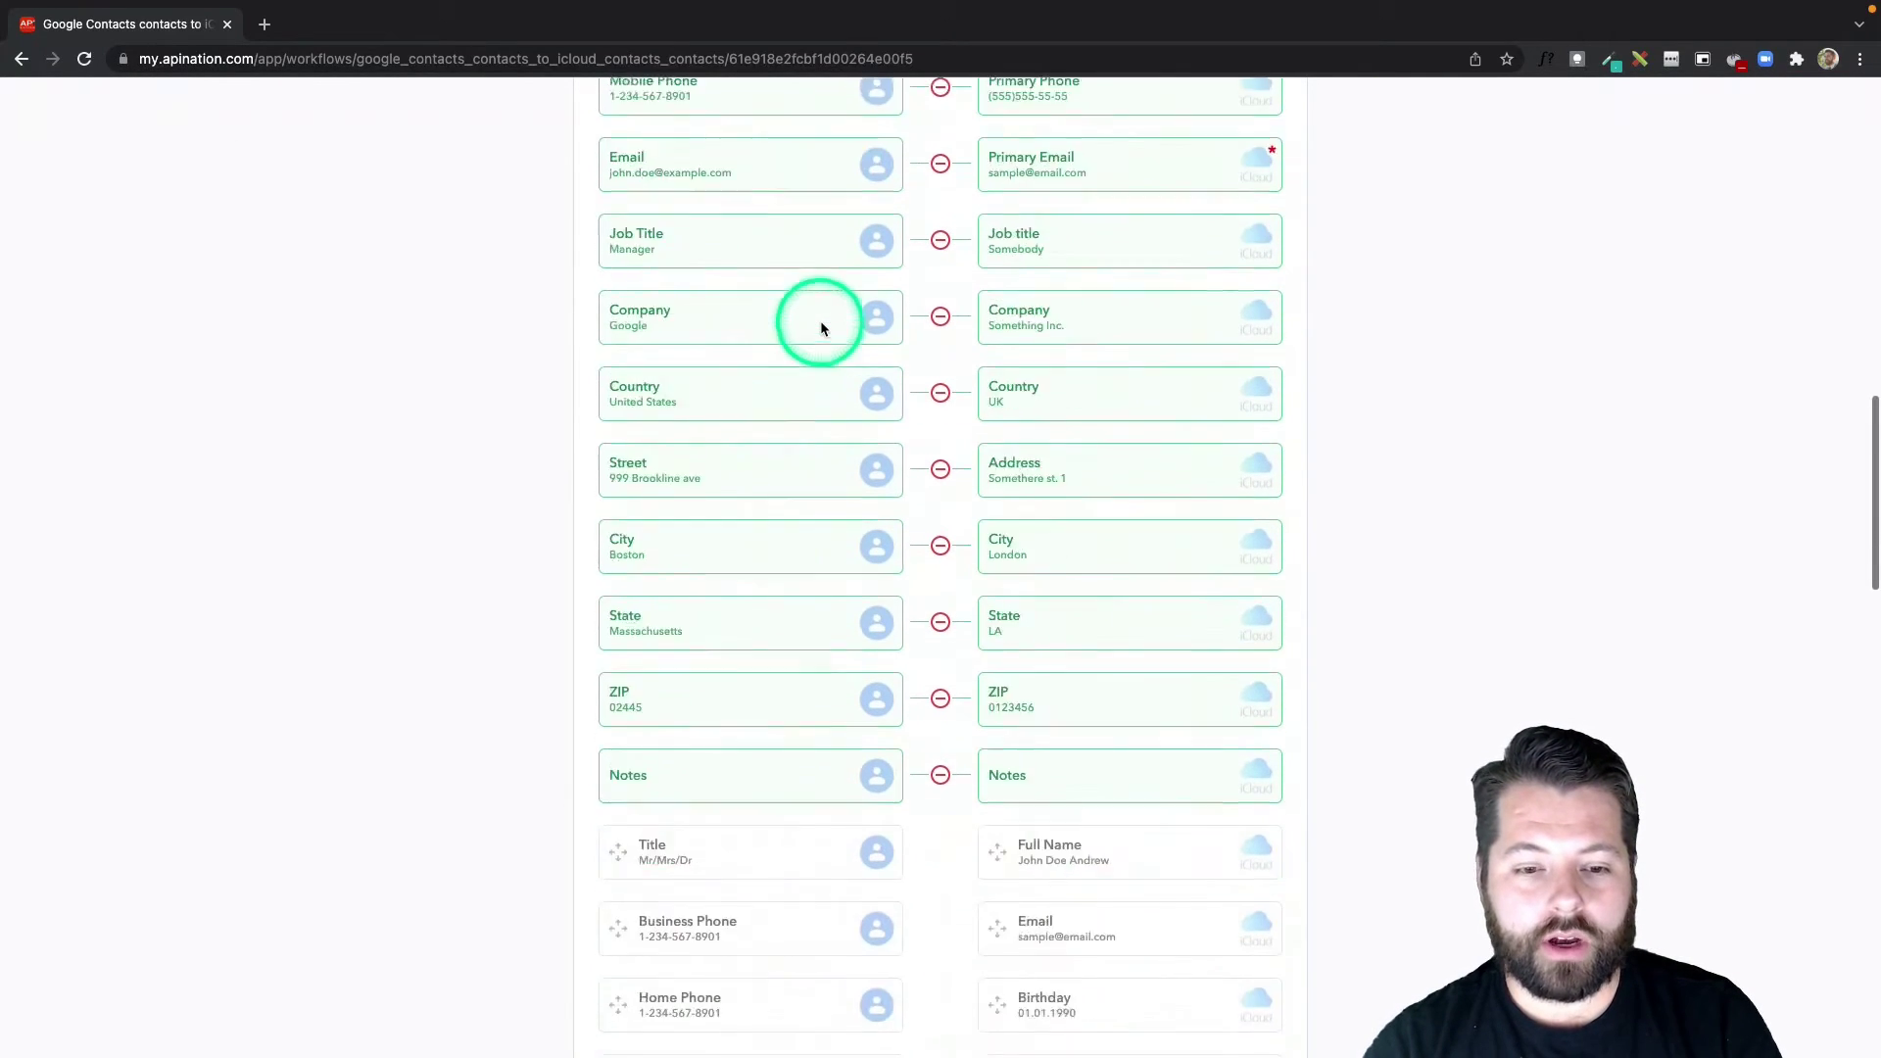
scroll(821, 329, down, 2)
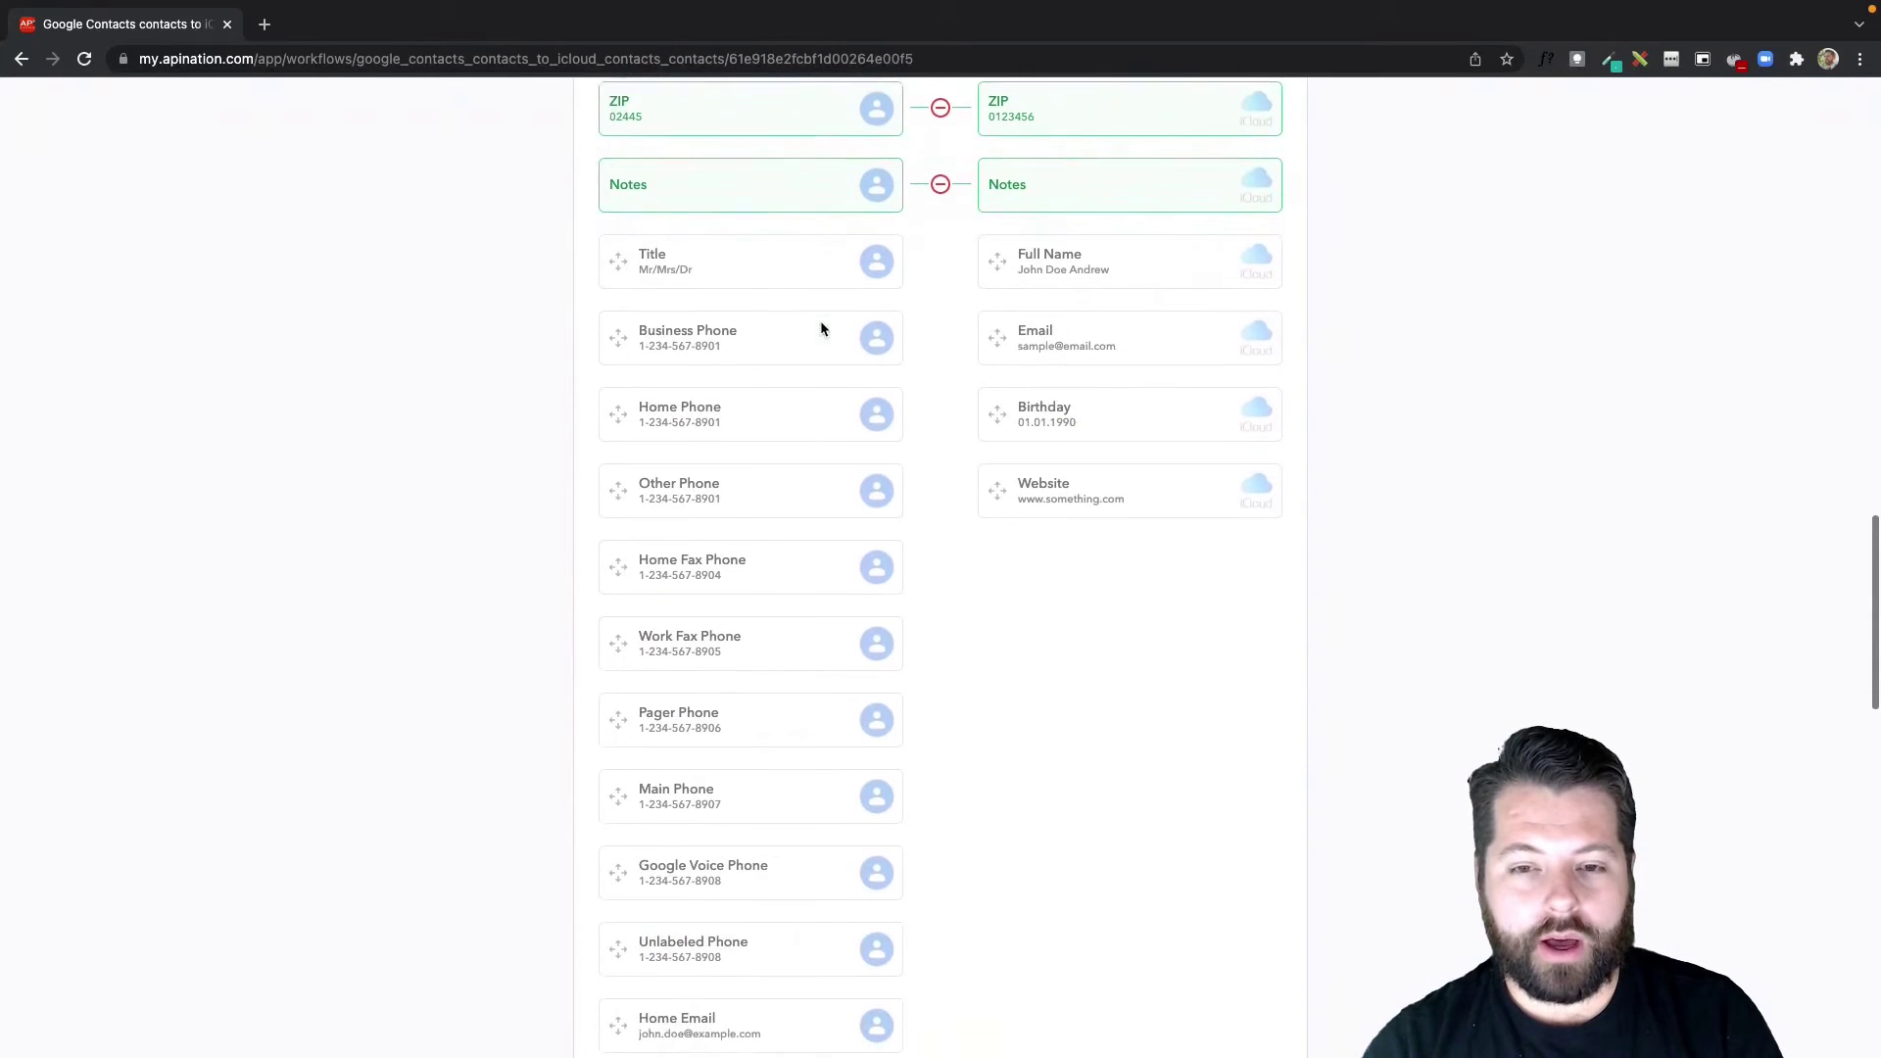
click(1072, 243)
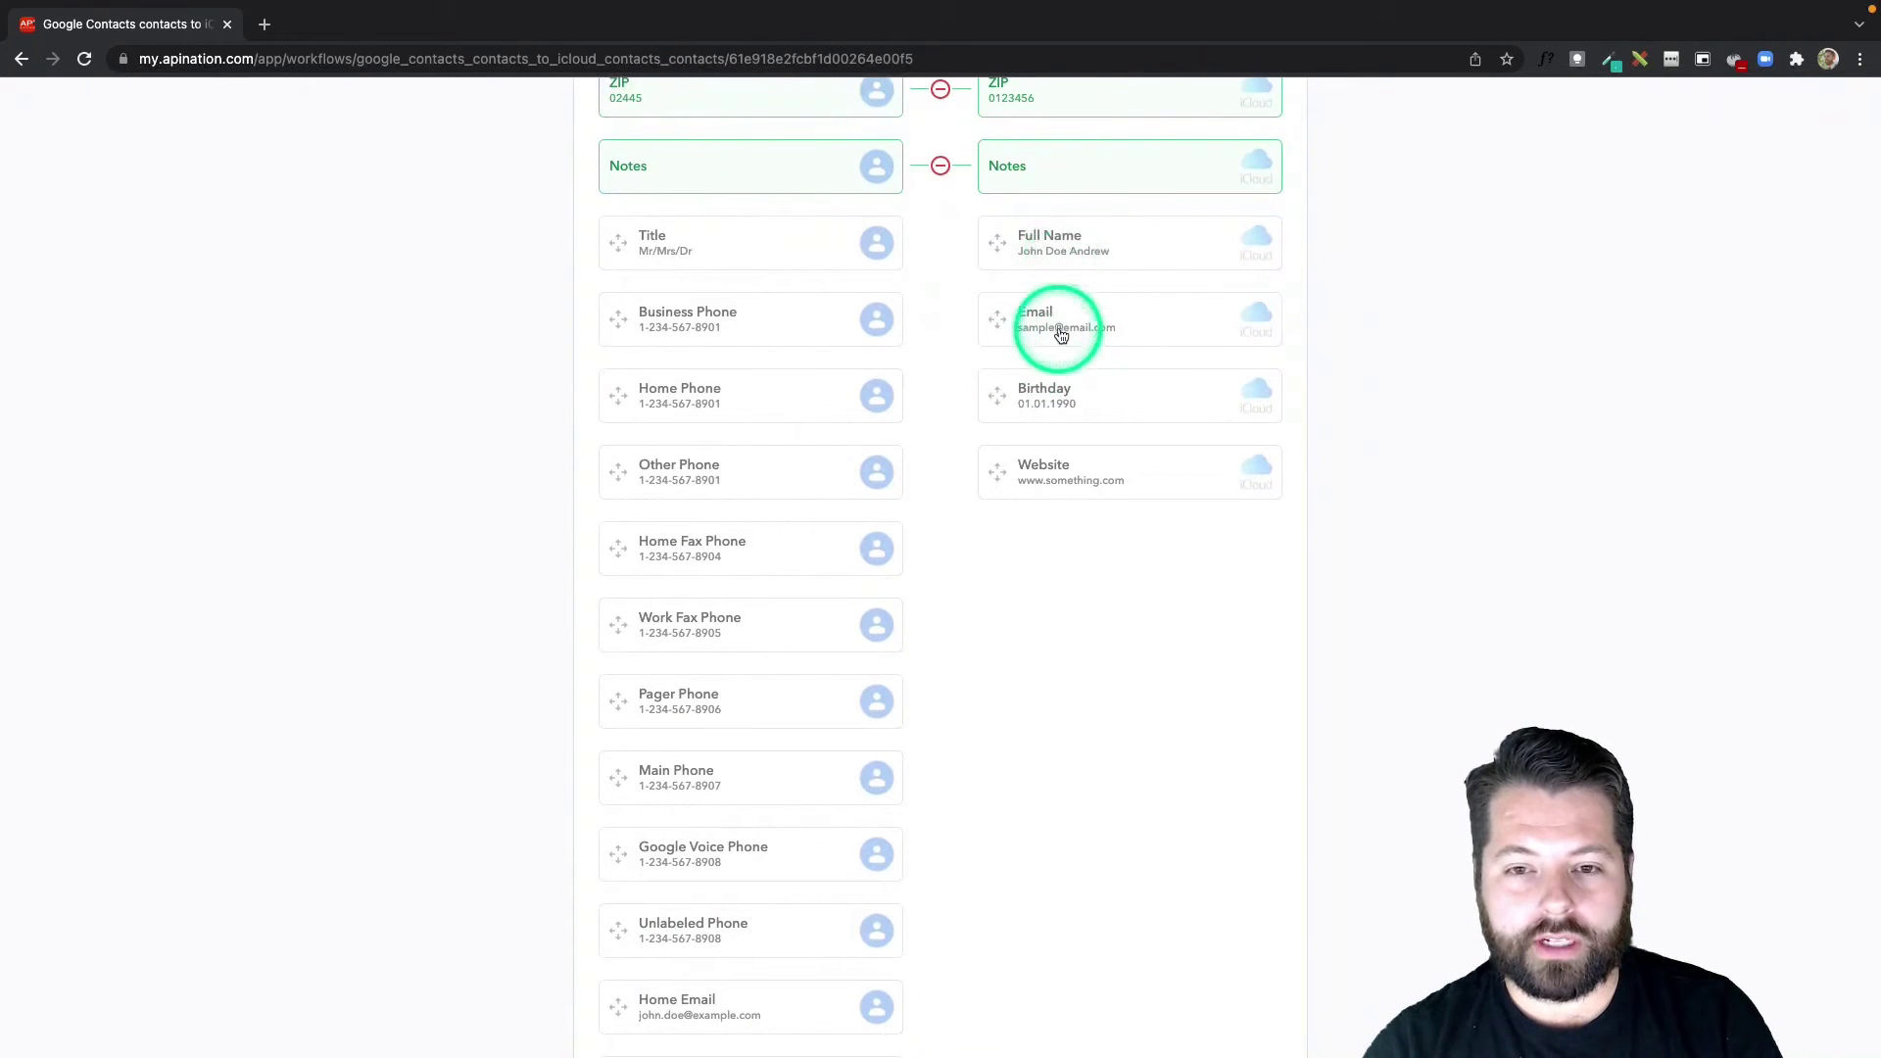
scroll(1051, 468, up, 10)
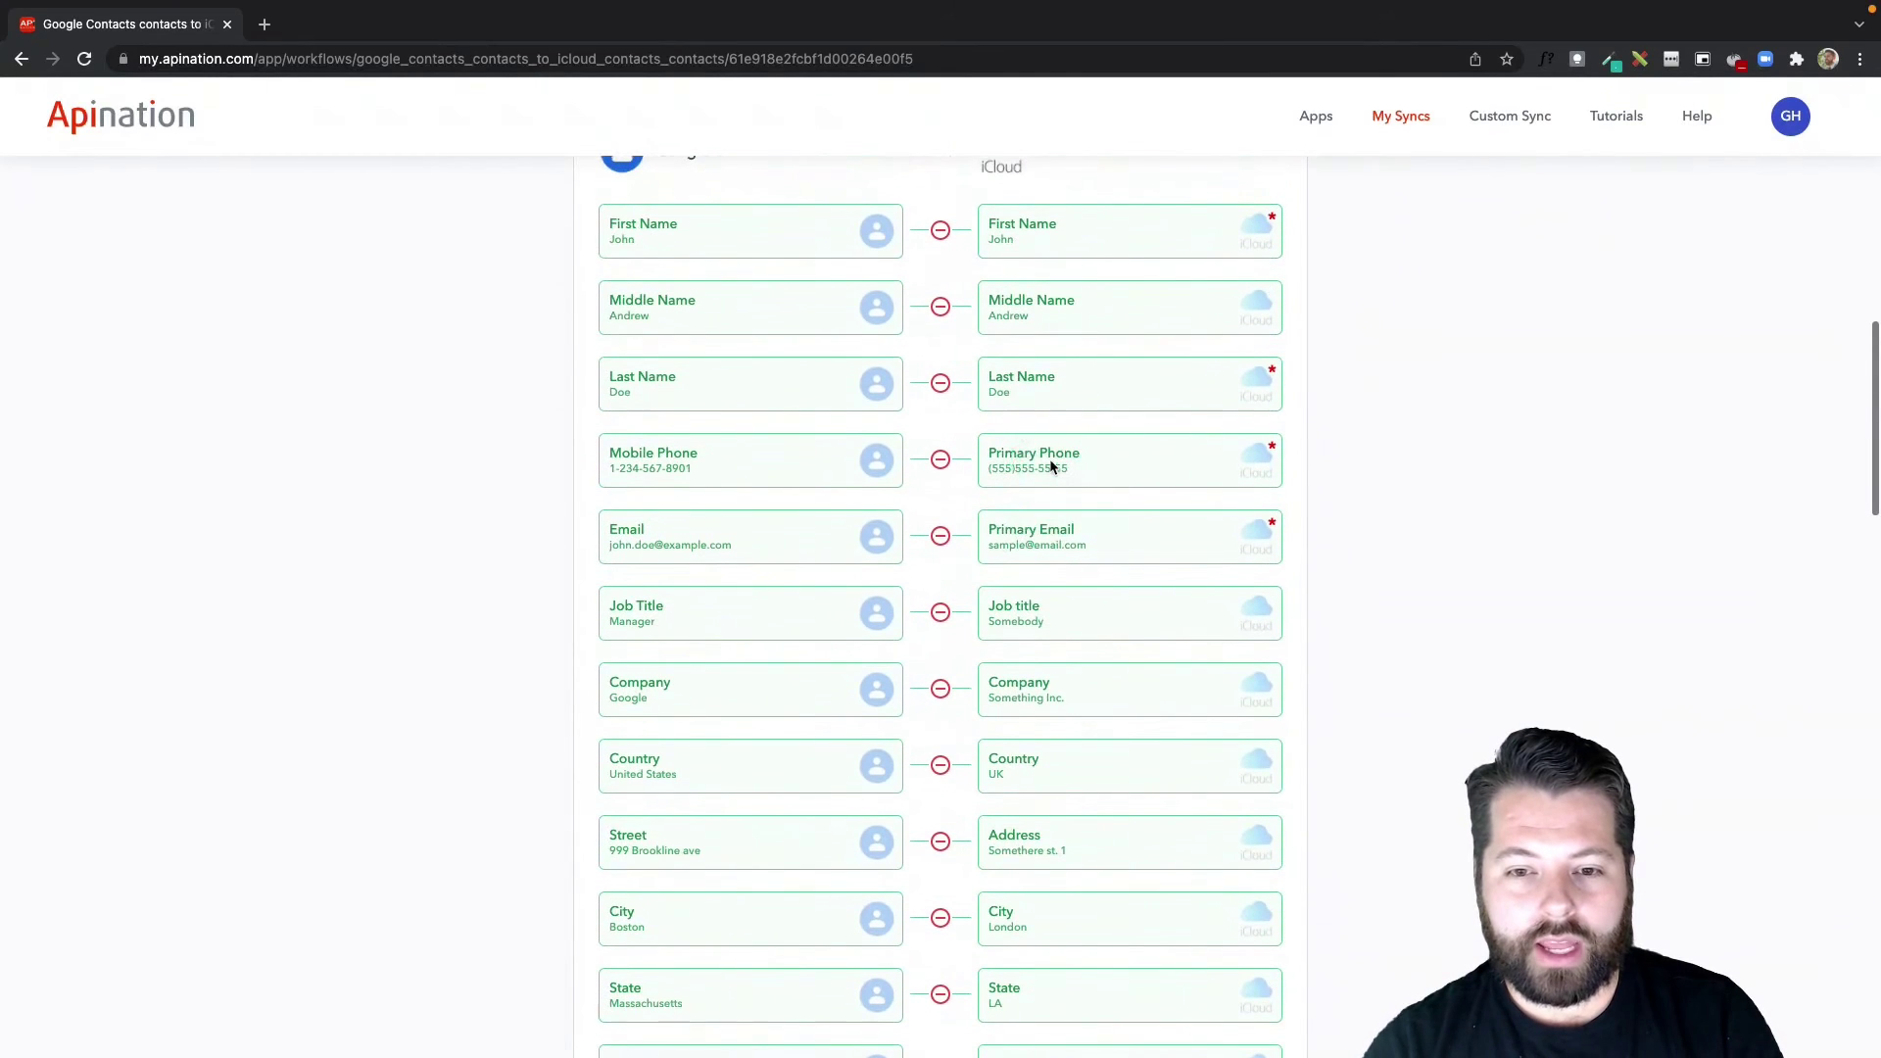
scroll(1080, 573, down, 10)
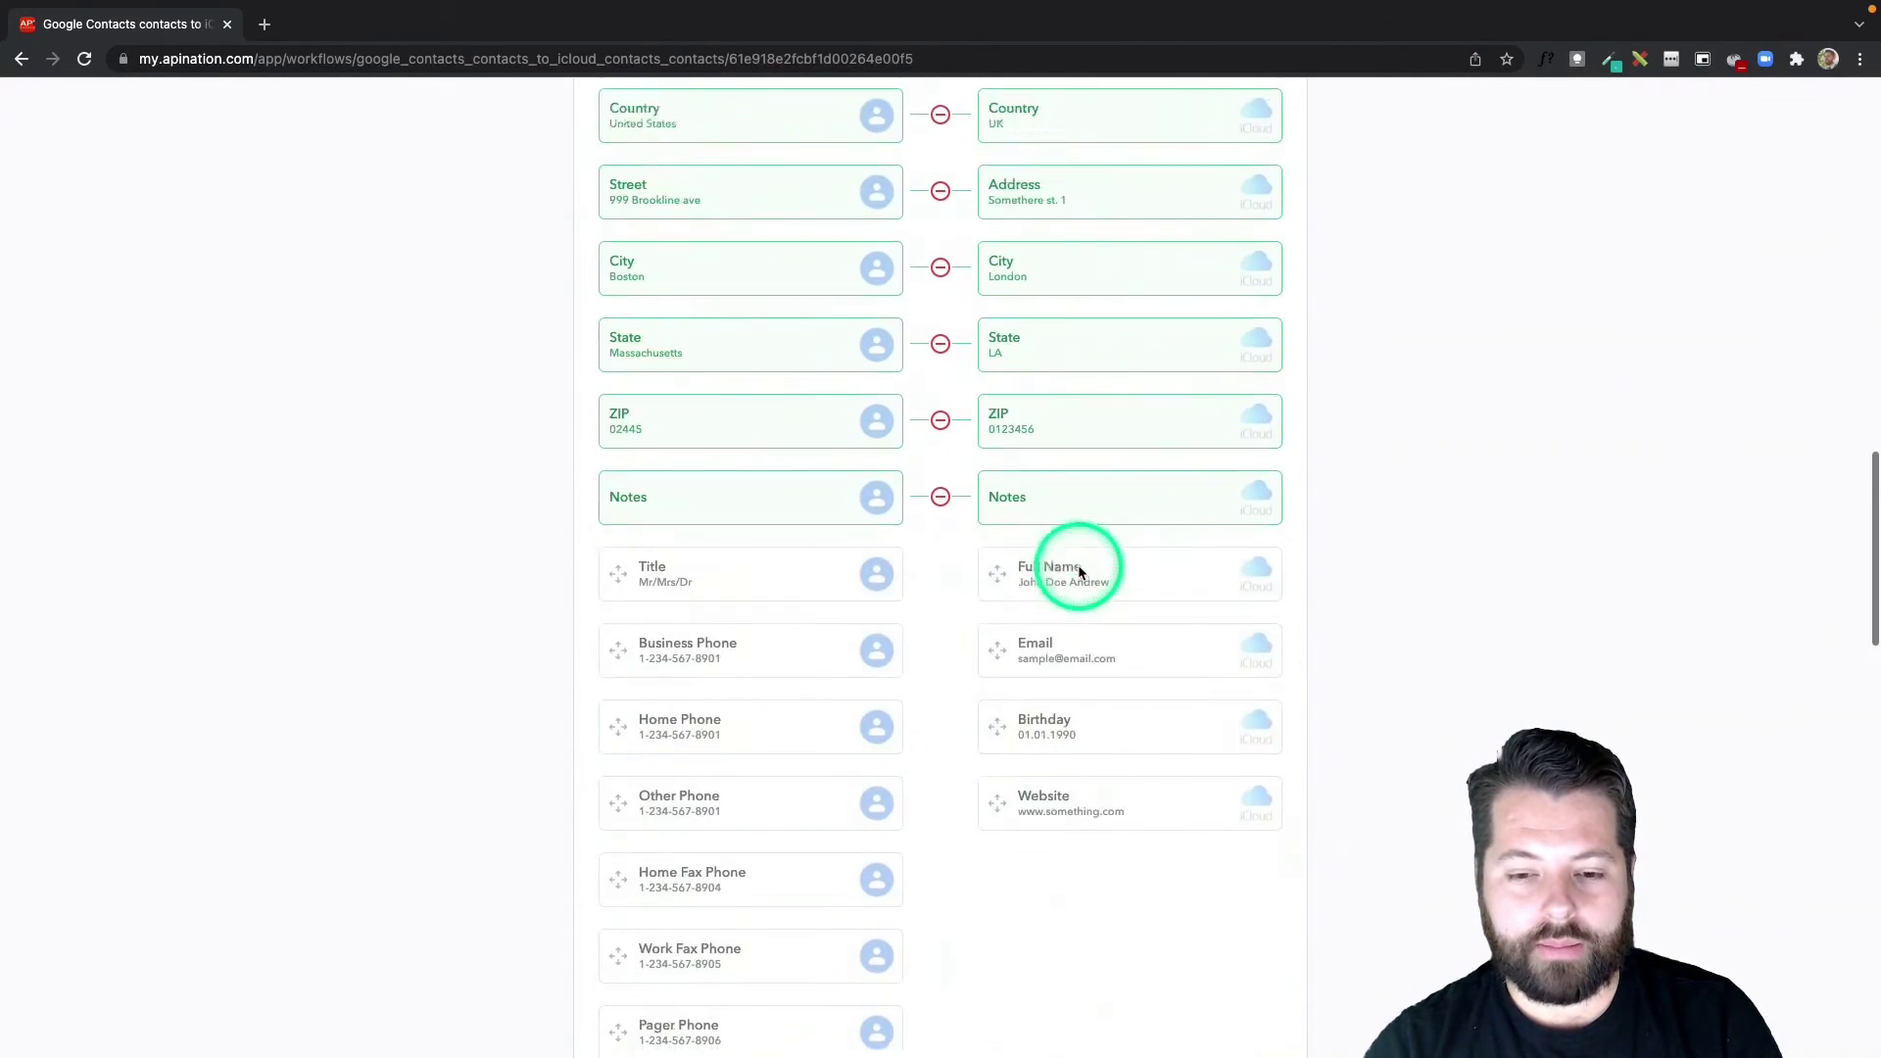
scroll(1081, 573, down, 2)
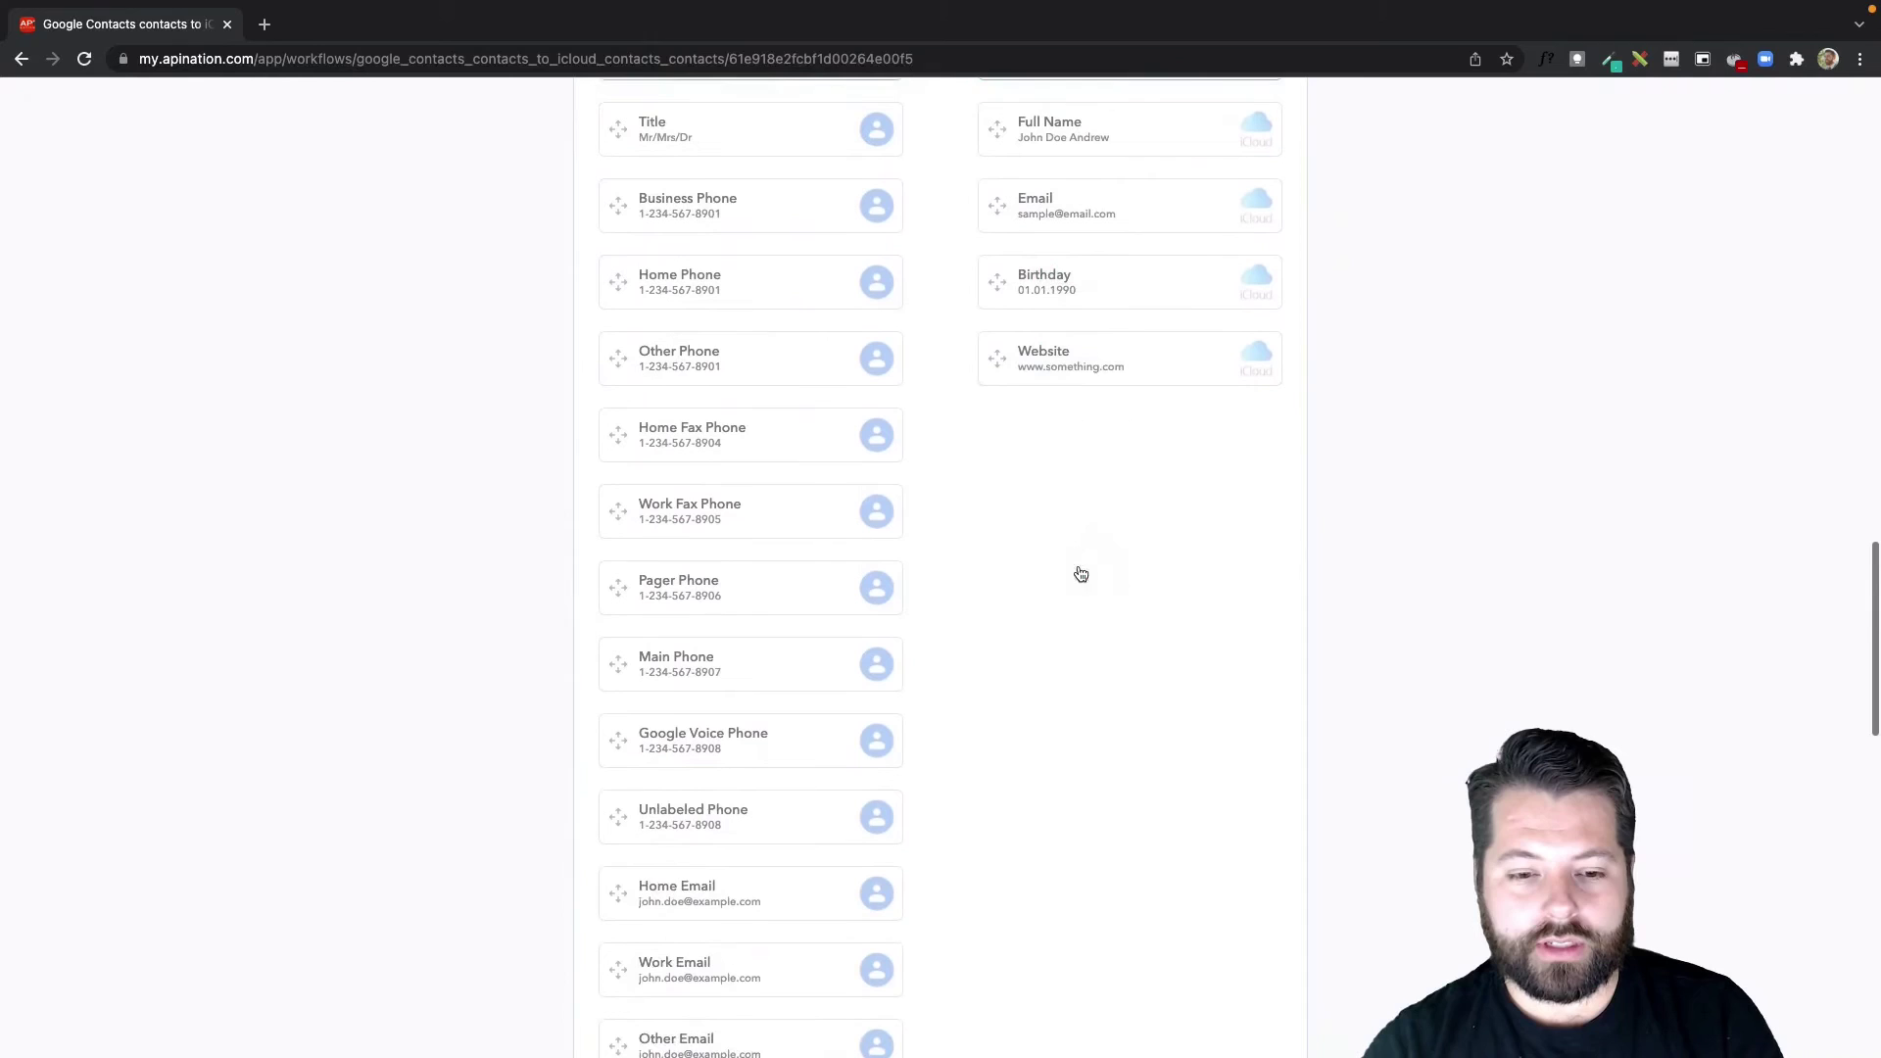
drag(726, 892, 1052, 201)
Step: Map Google's Date of Birth to iCloud's Birthday field
scroll(773, 932, down, 3)
scroll(1020, 680, up, 9)
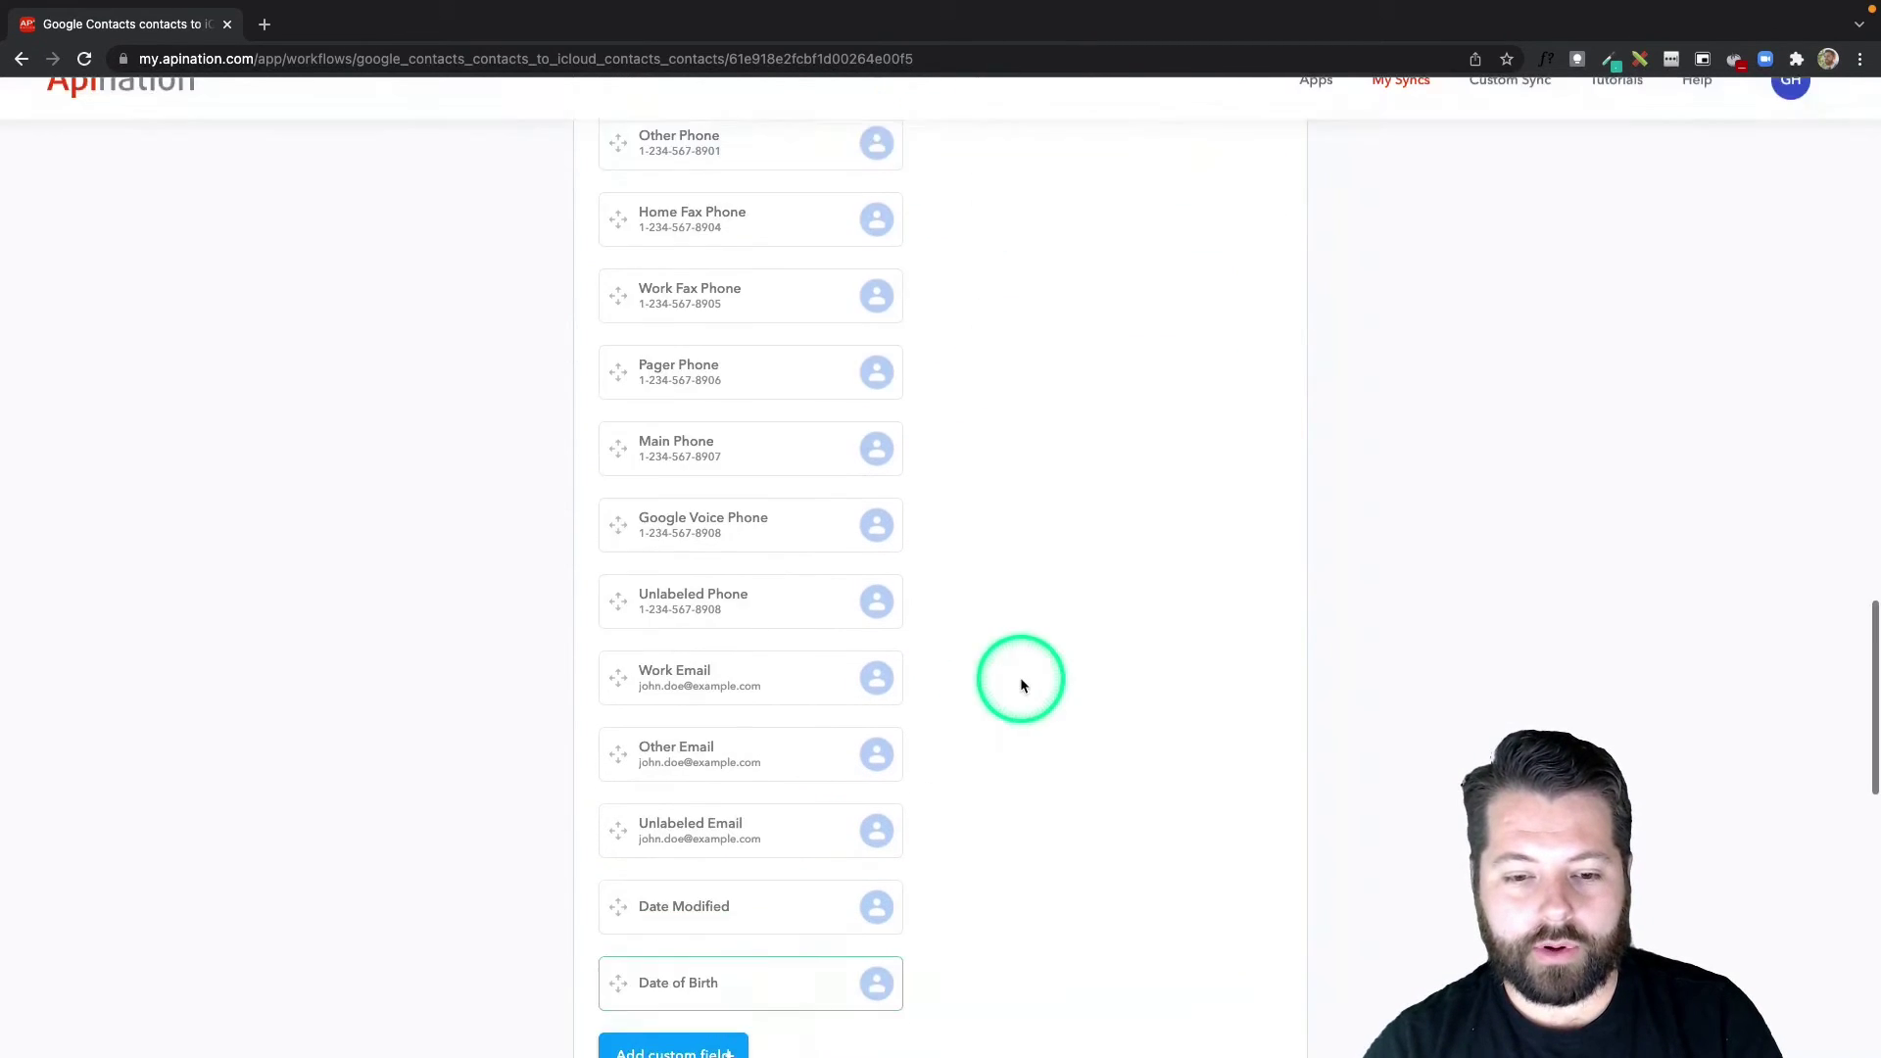
click(1036, 806)
Step: Activate the Google Contacts to iCloud Contacts sync
scroll(970, 926, down, 10)
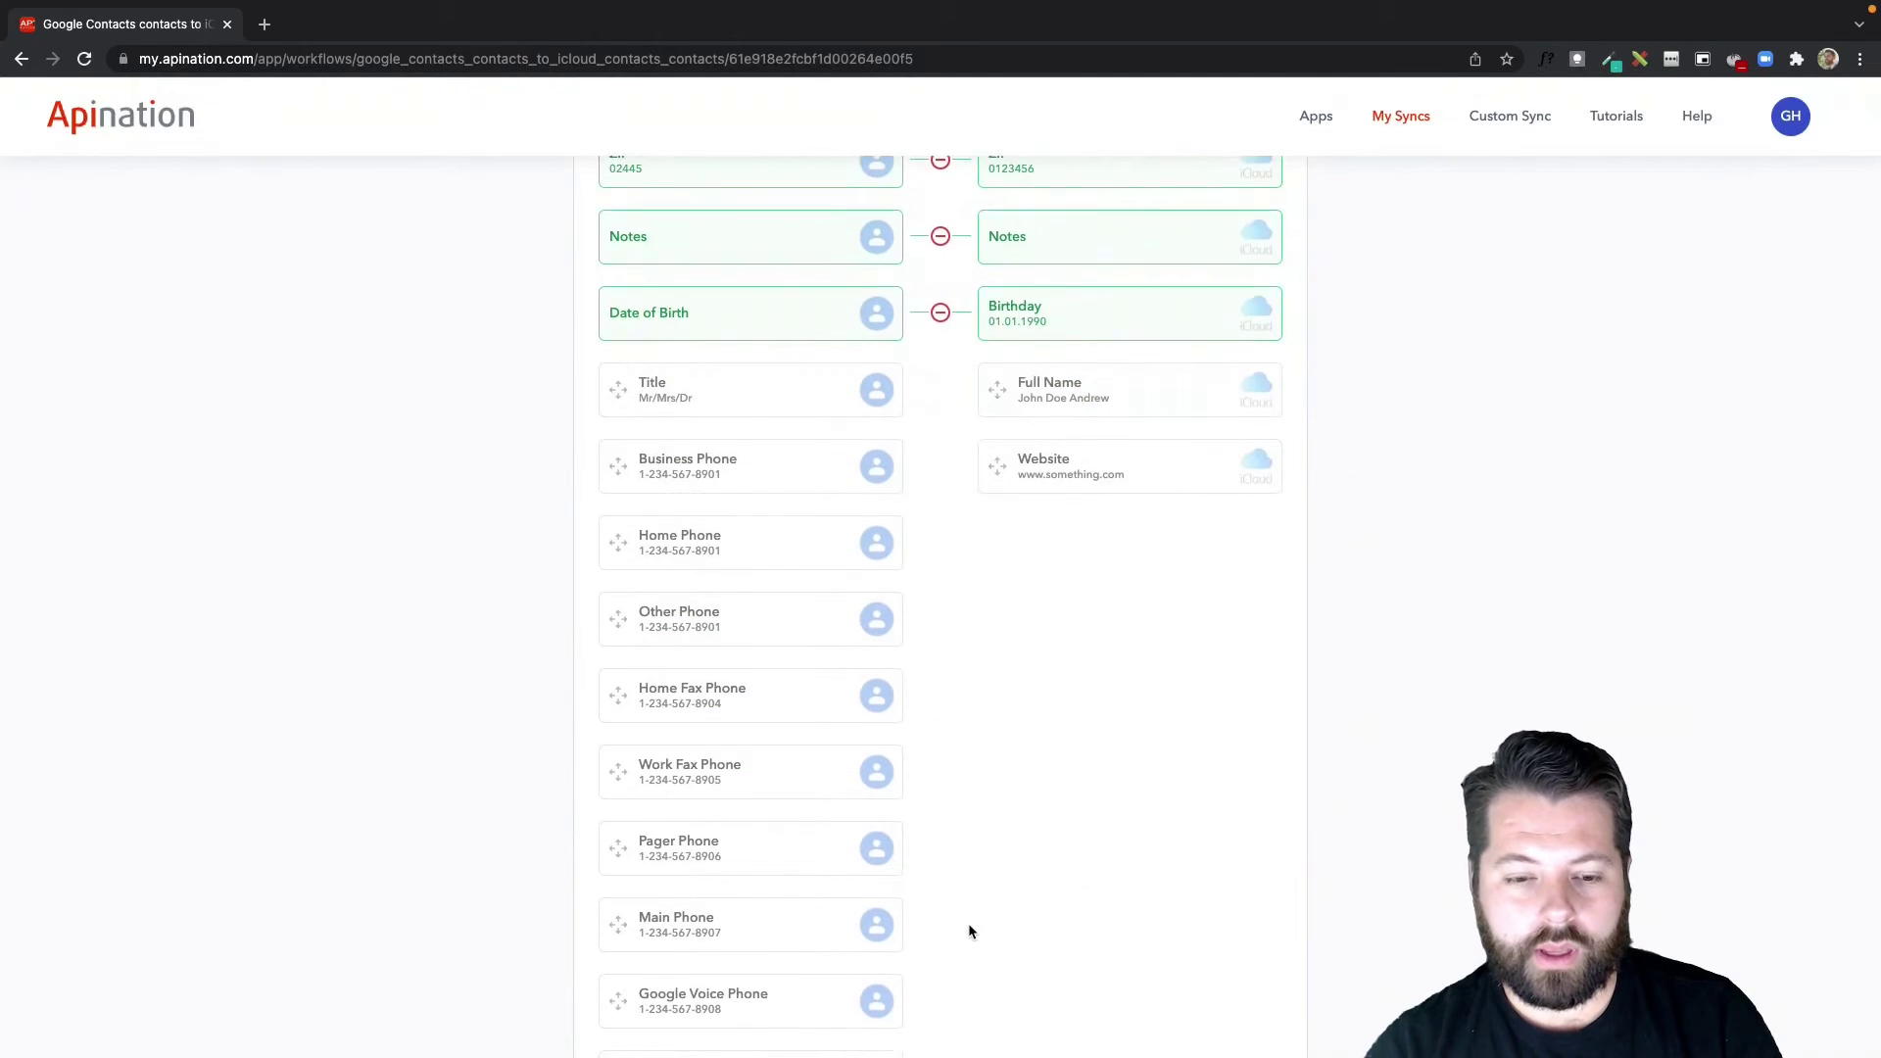
scroll(968, 923, up, 15)
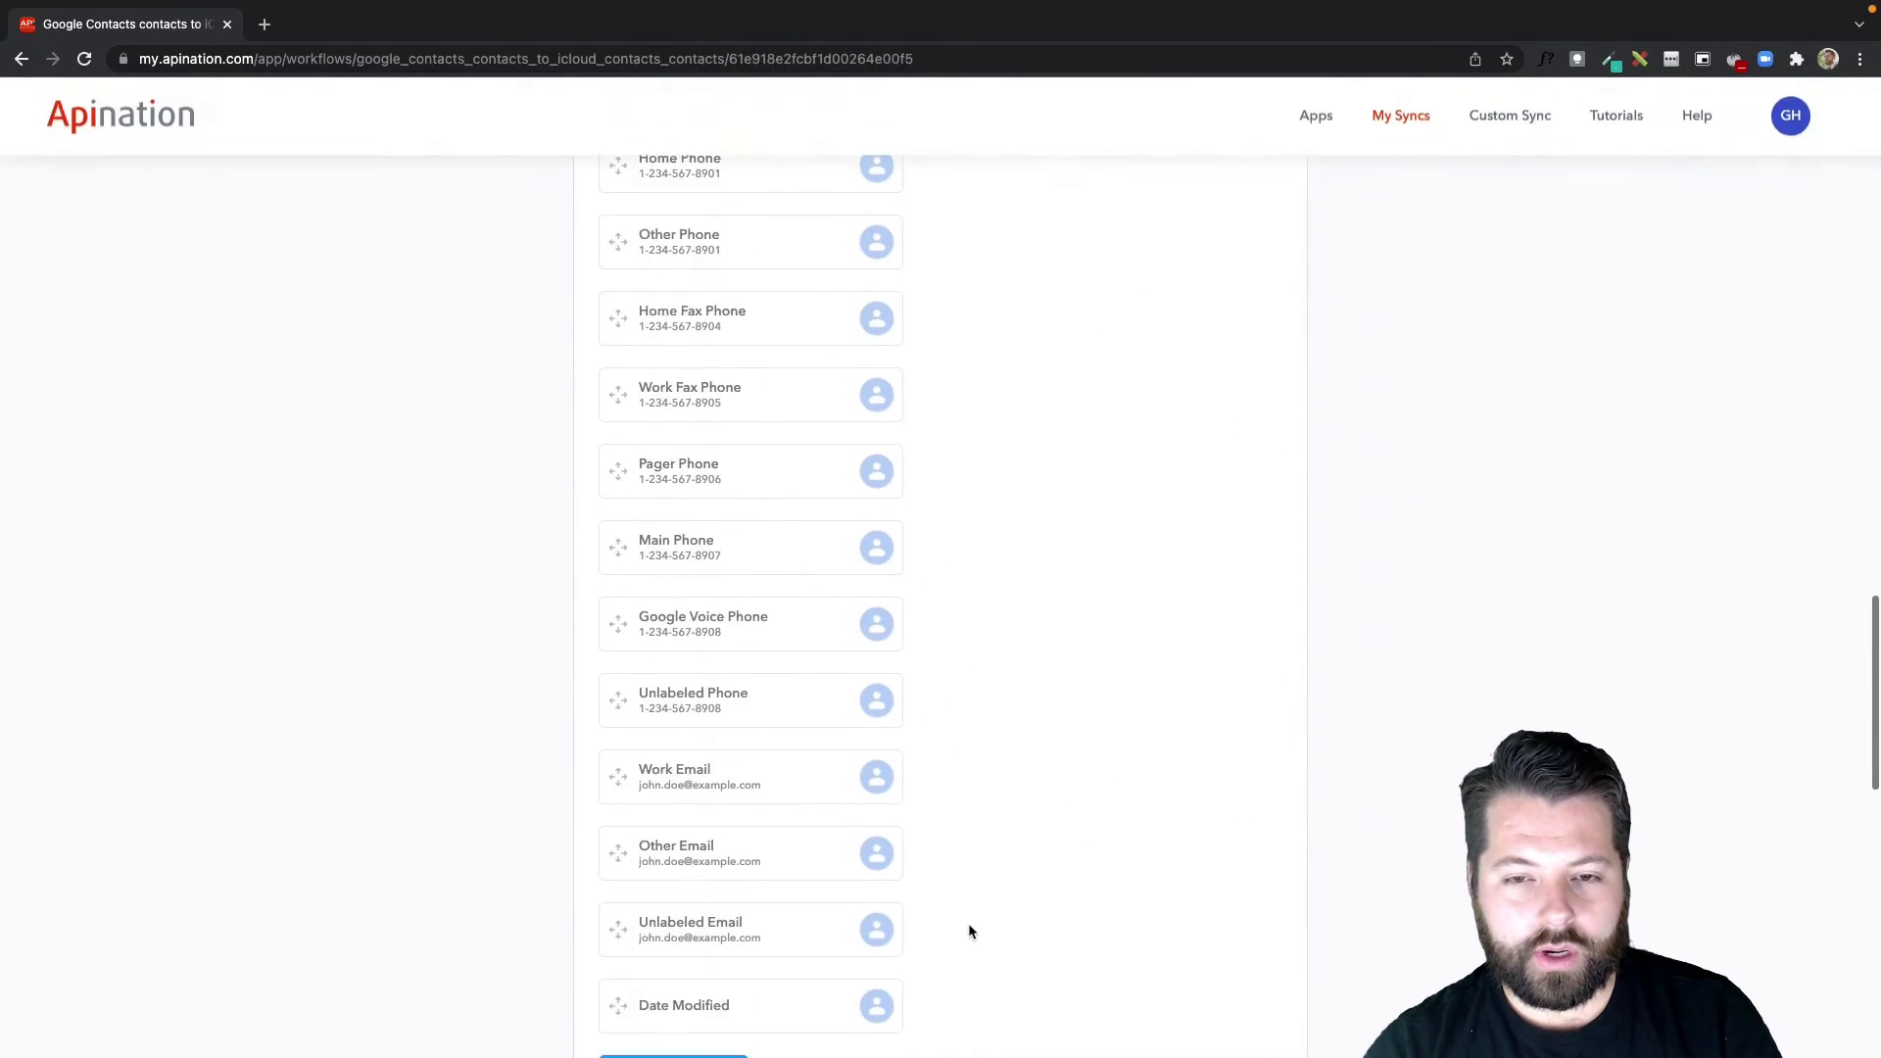
scroll(968, 923, up, 10)
click(965, 380)
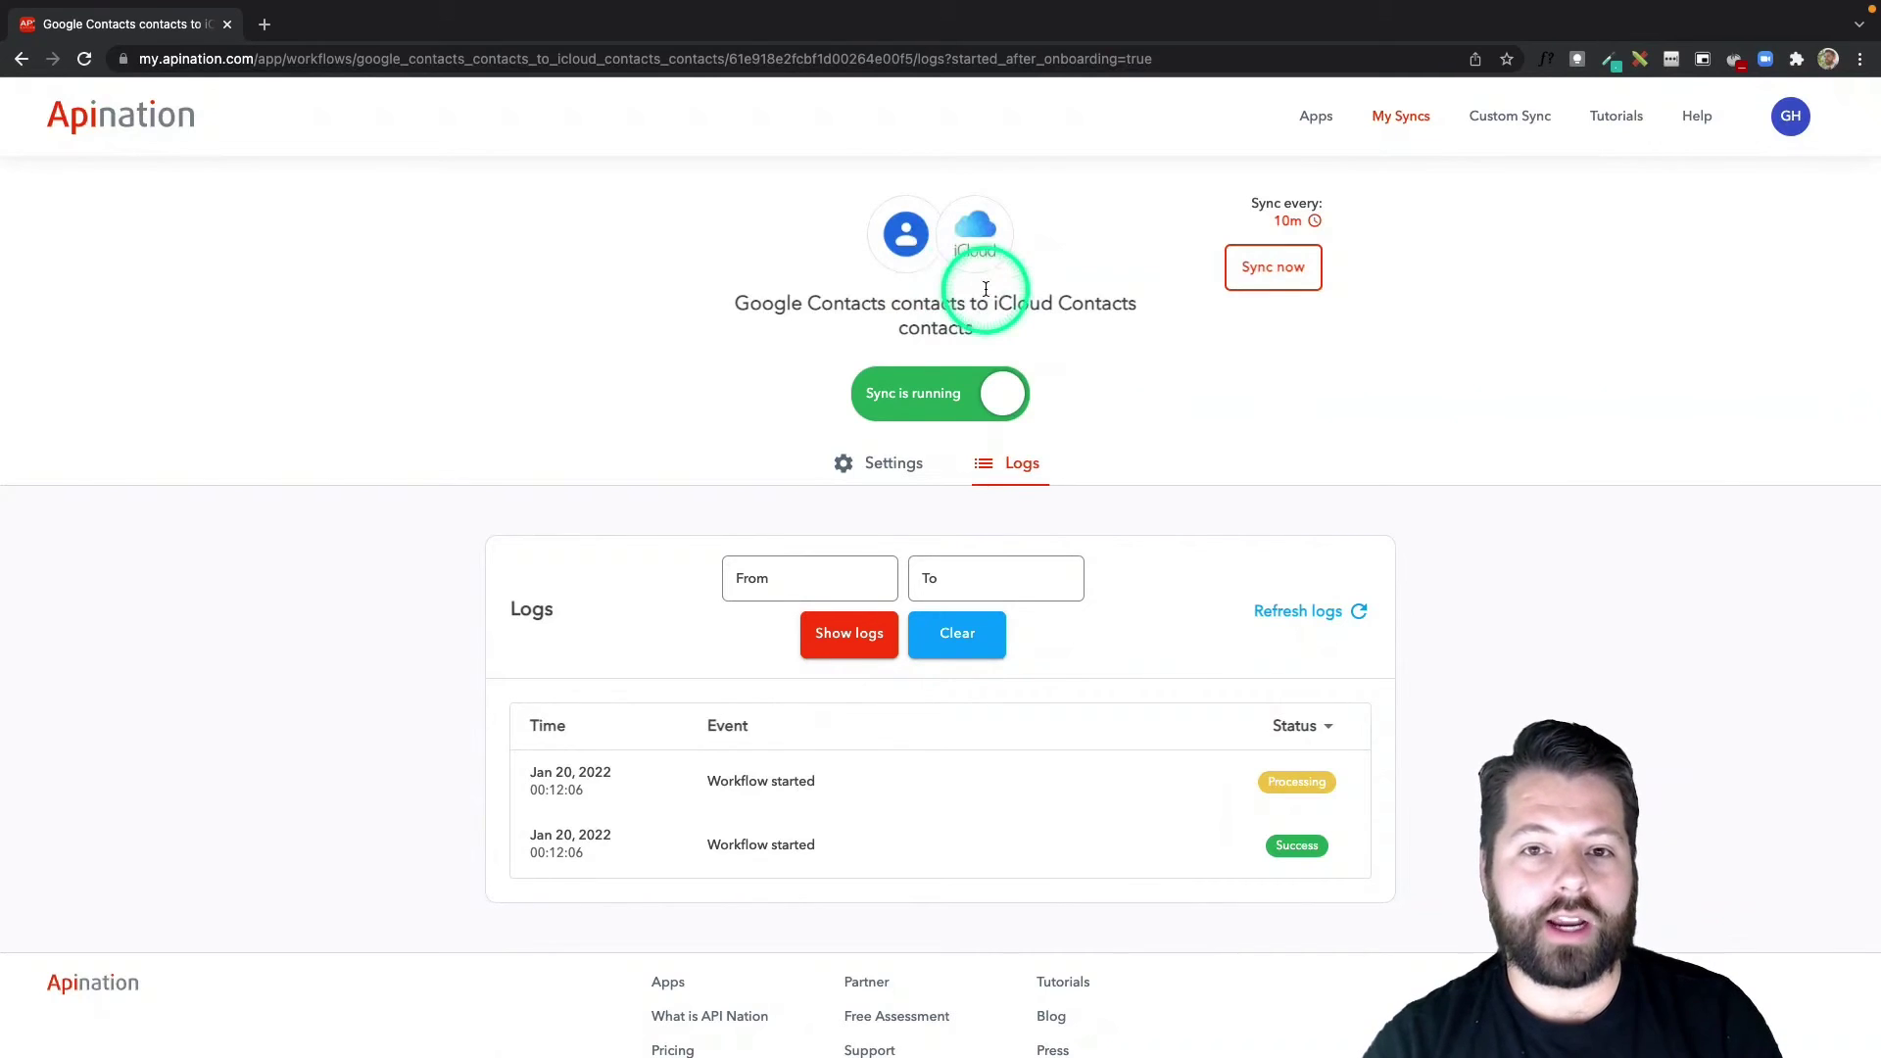
Step: From the iCloud Contacts page, pair Google Contacts and activate the iCloud-to-Google people sync
click(967, 235)
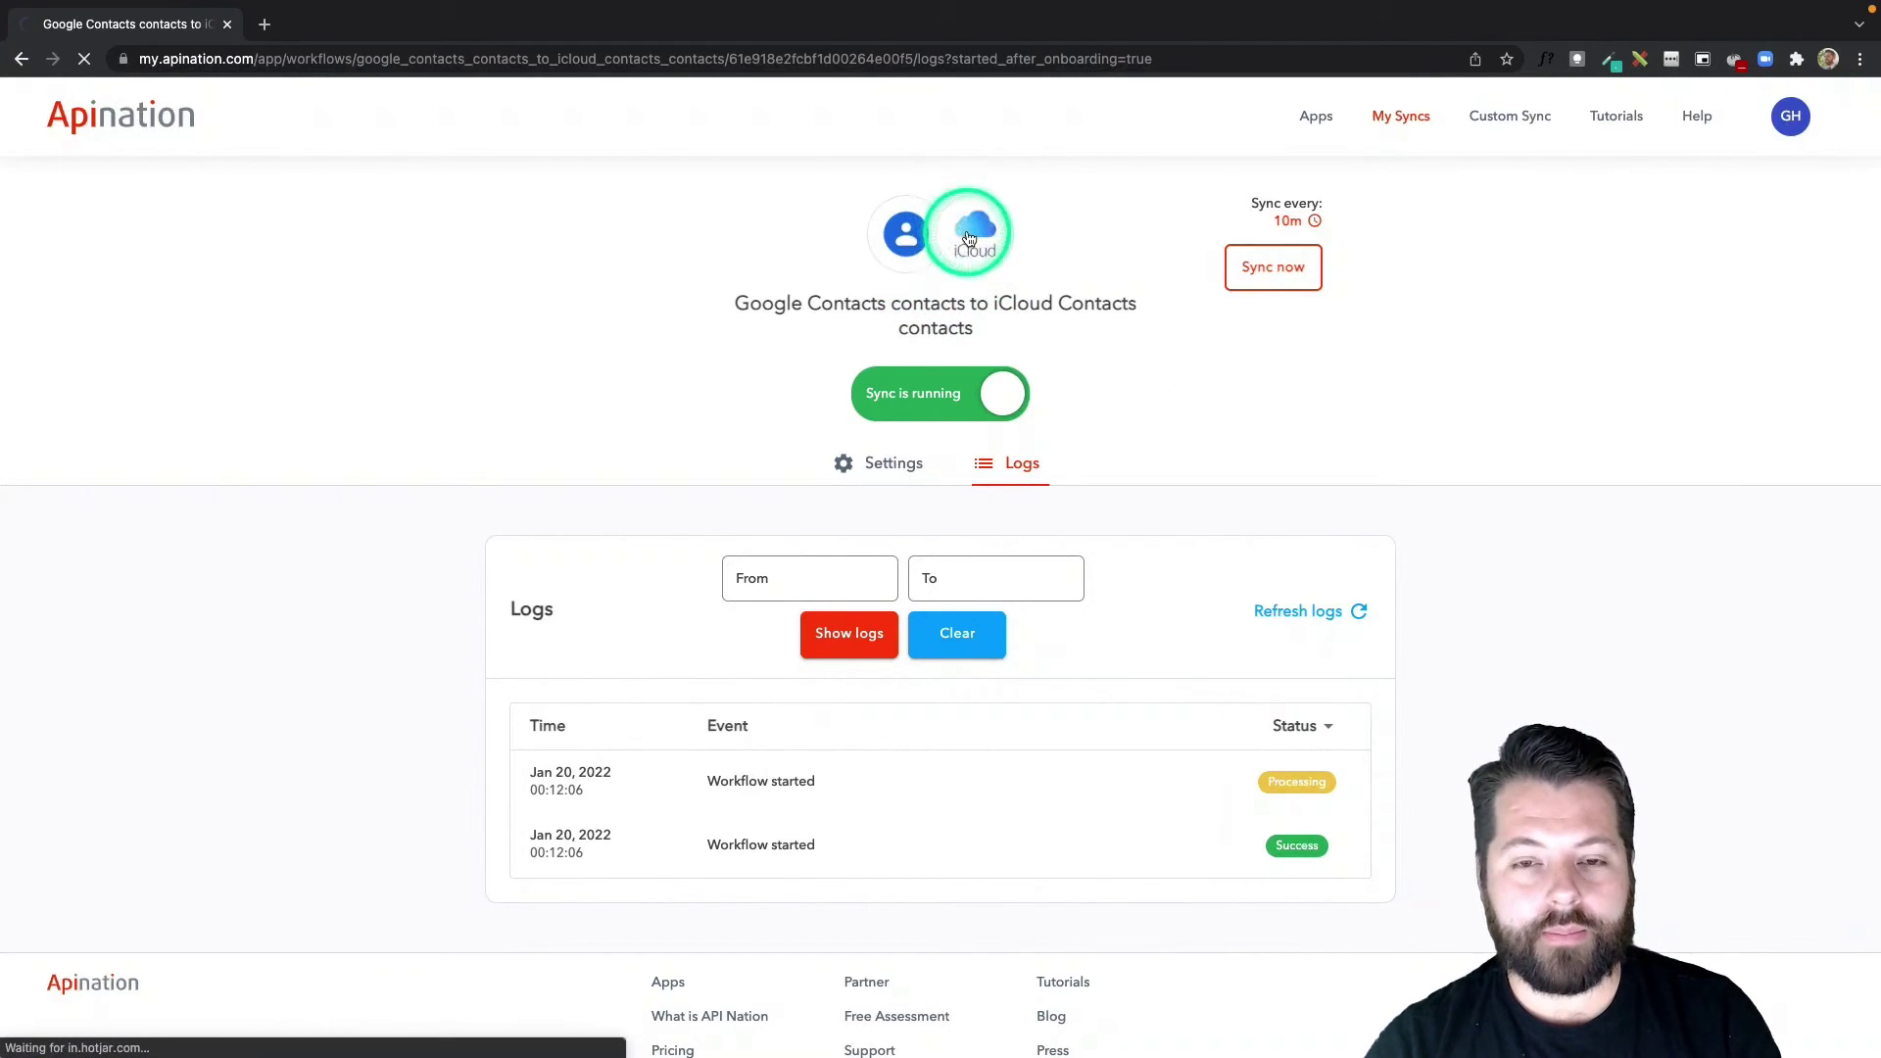
scroll(966, 500, down, 6)
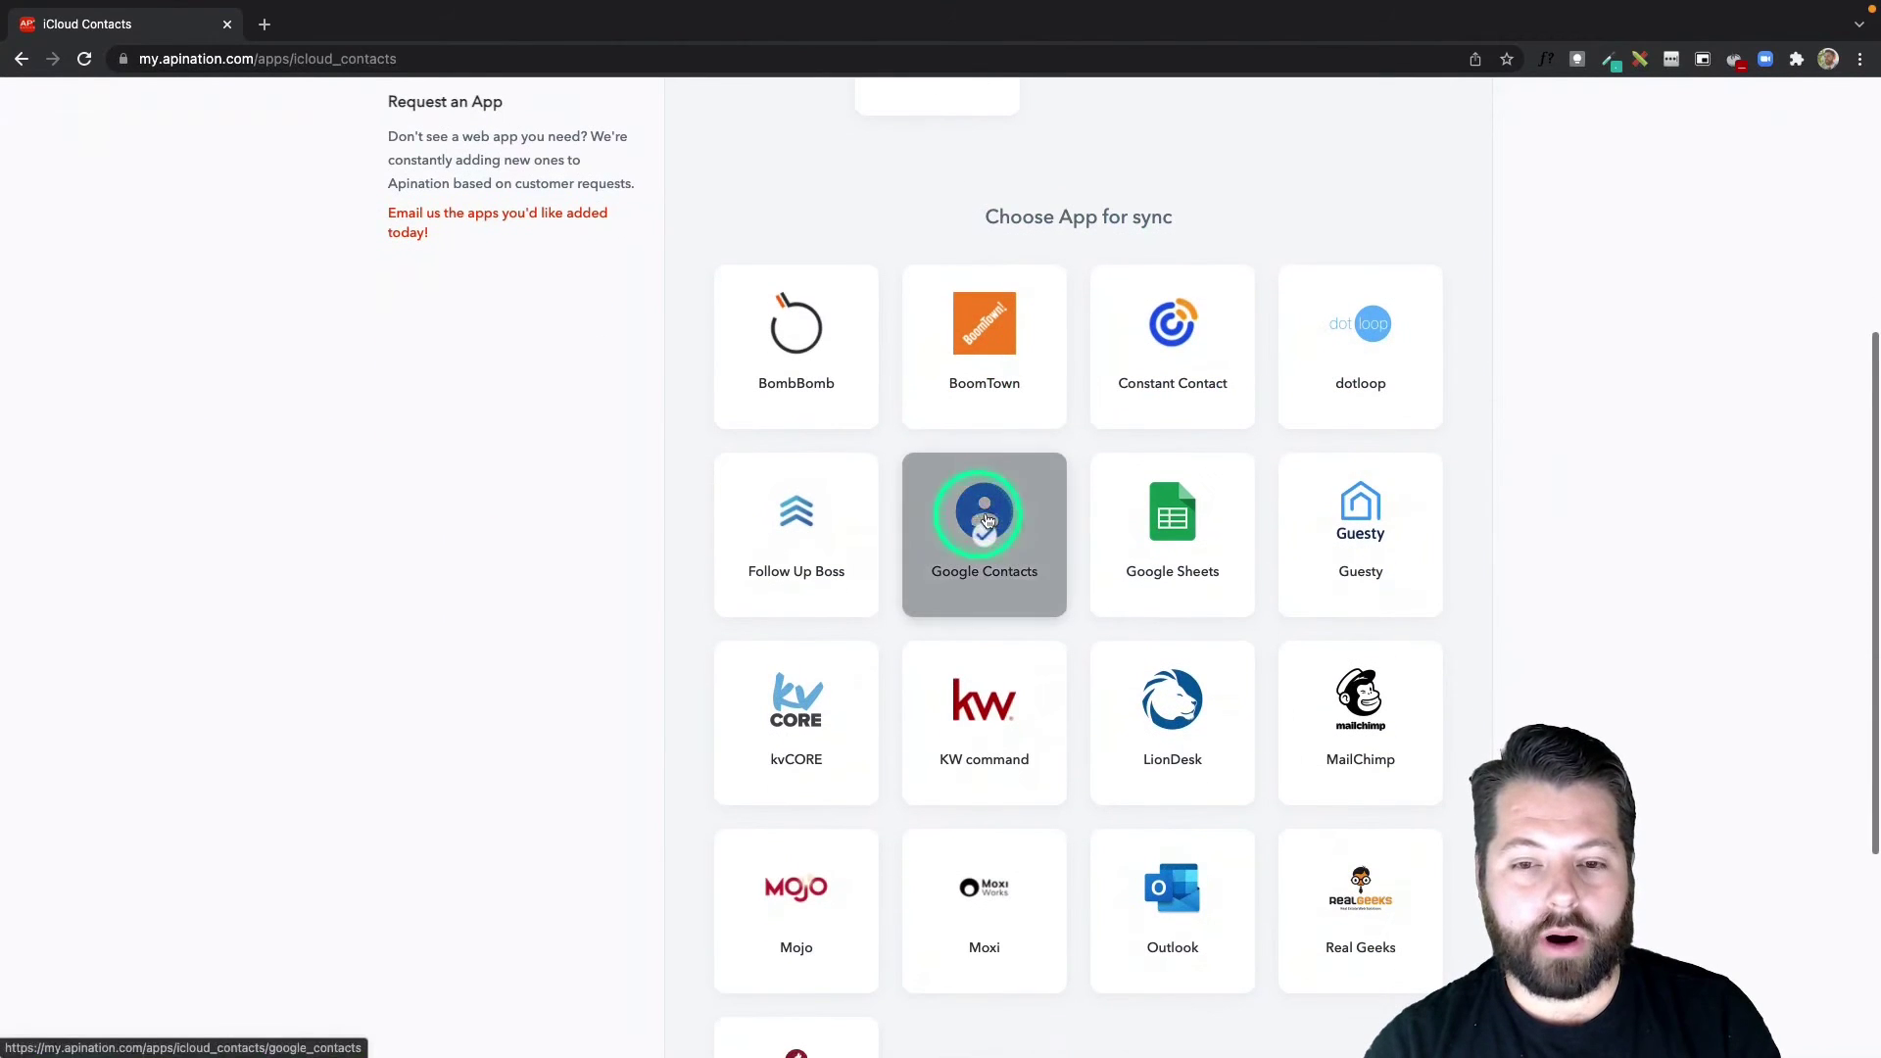
click(987, 519)
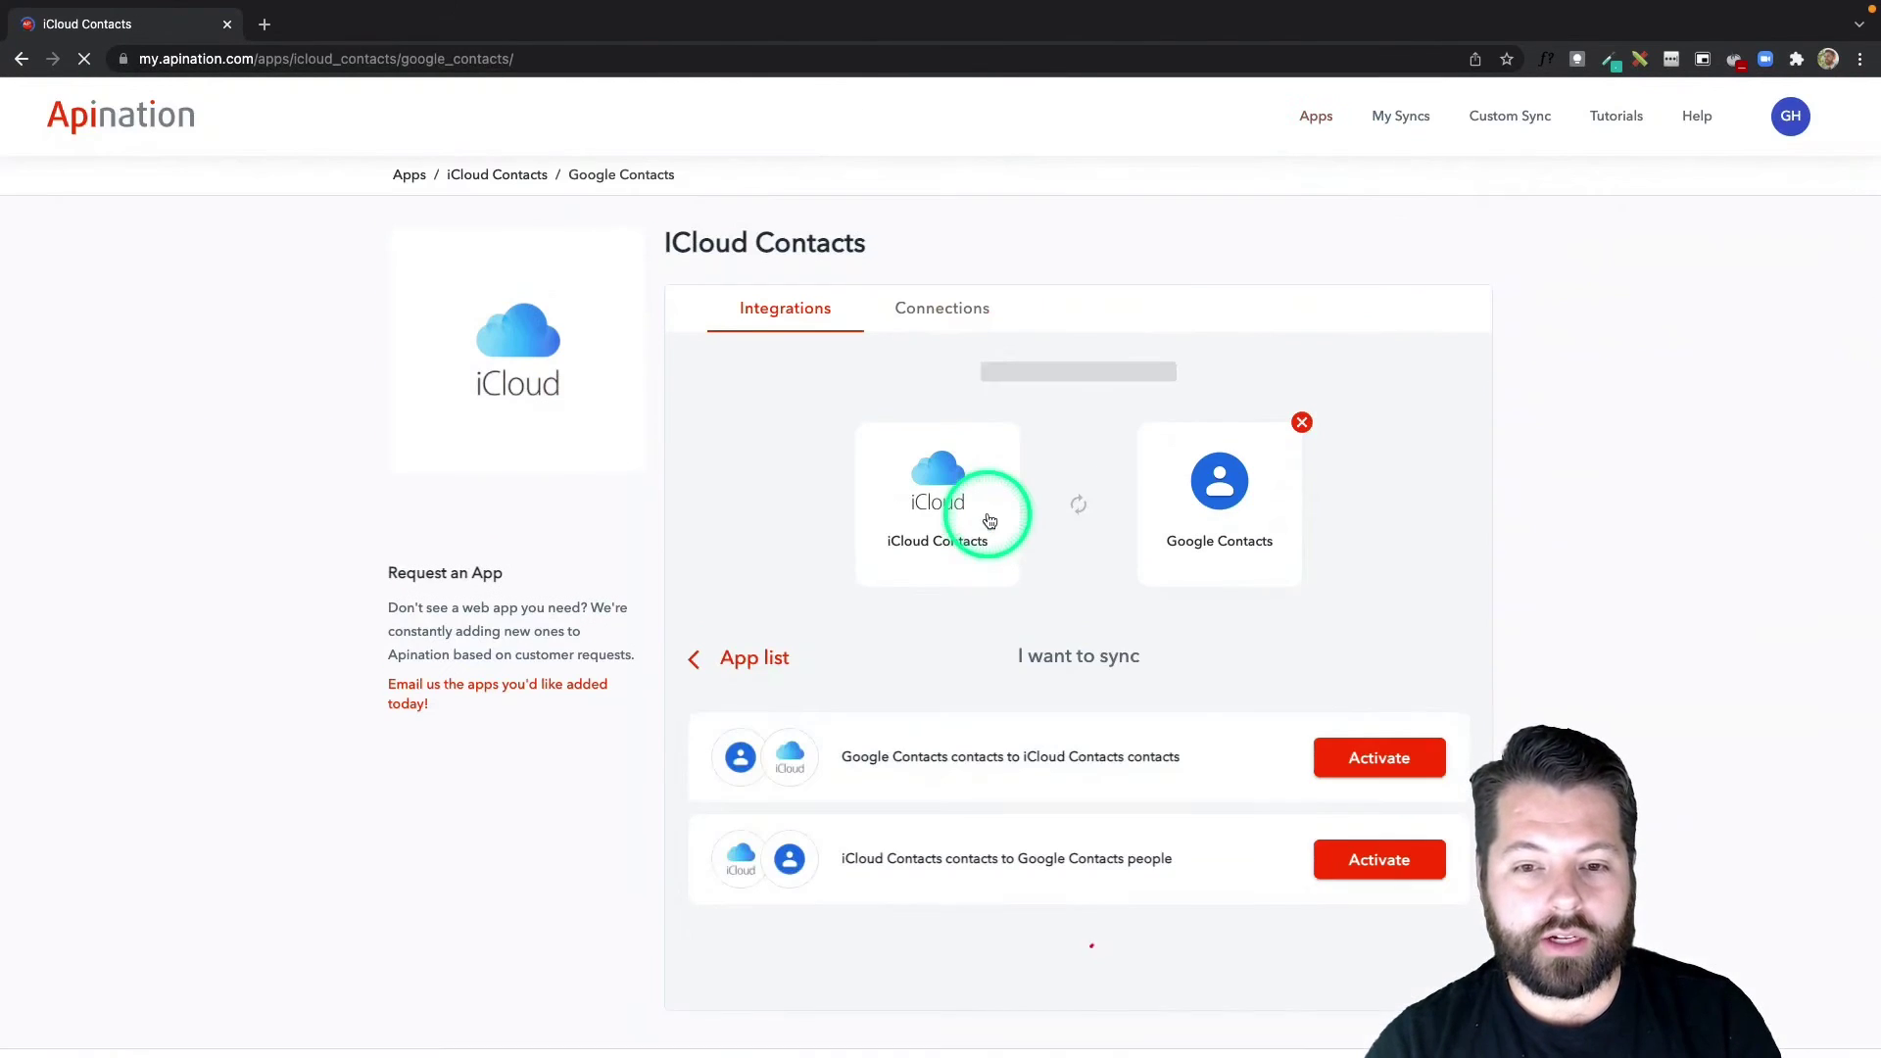
scroll(990, 522, down, 4)
click(829, 714)
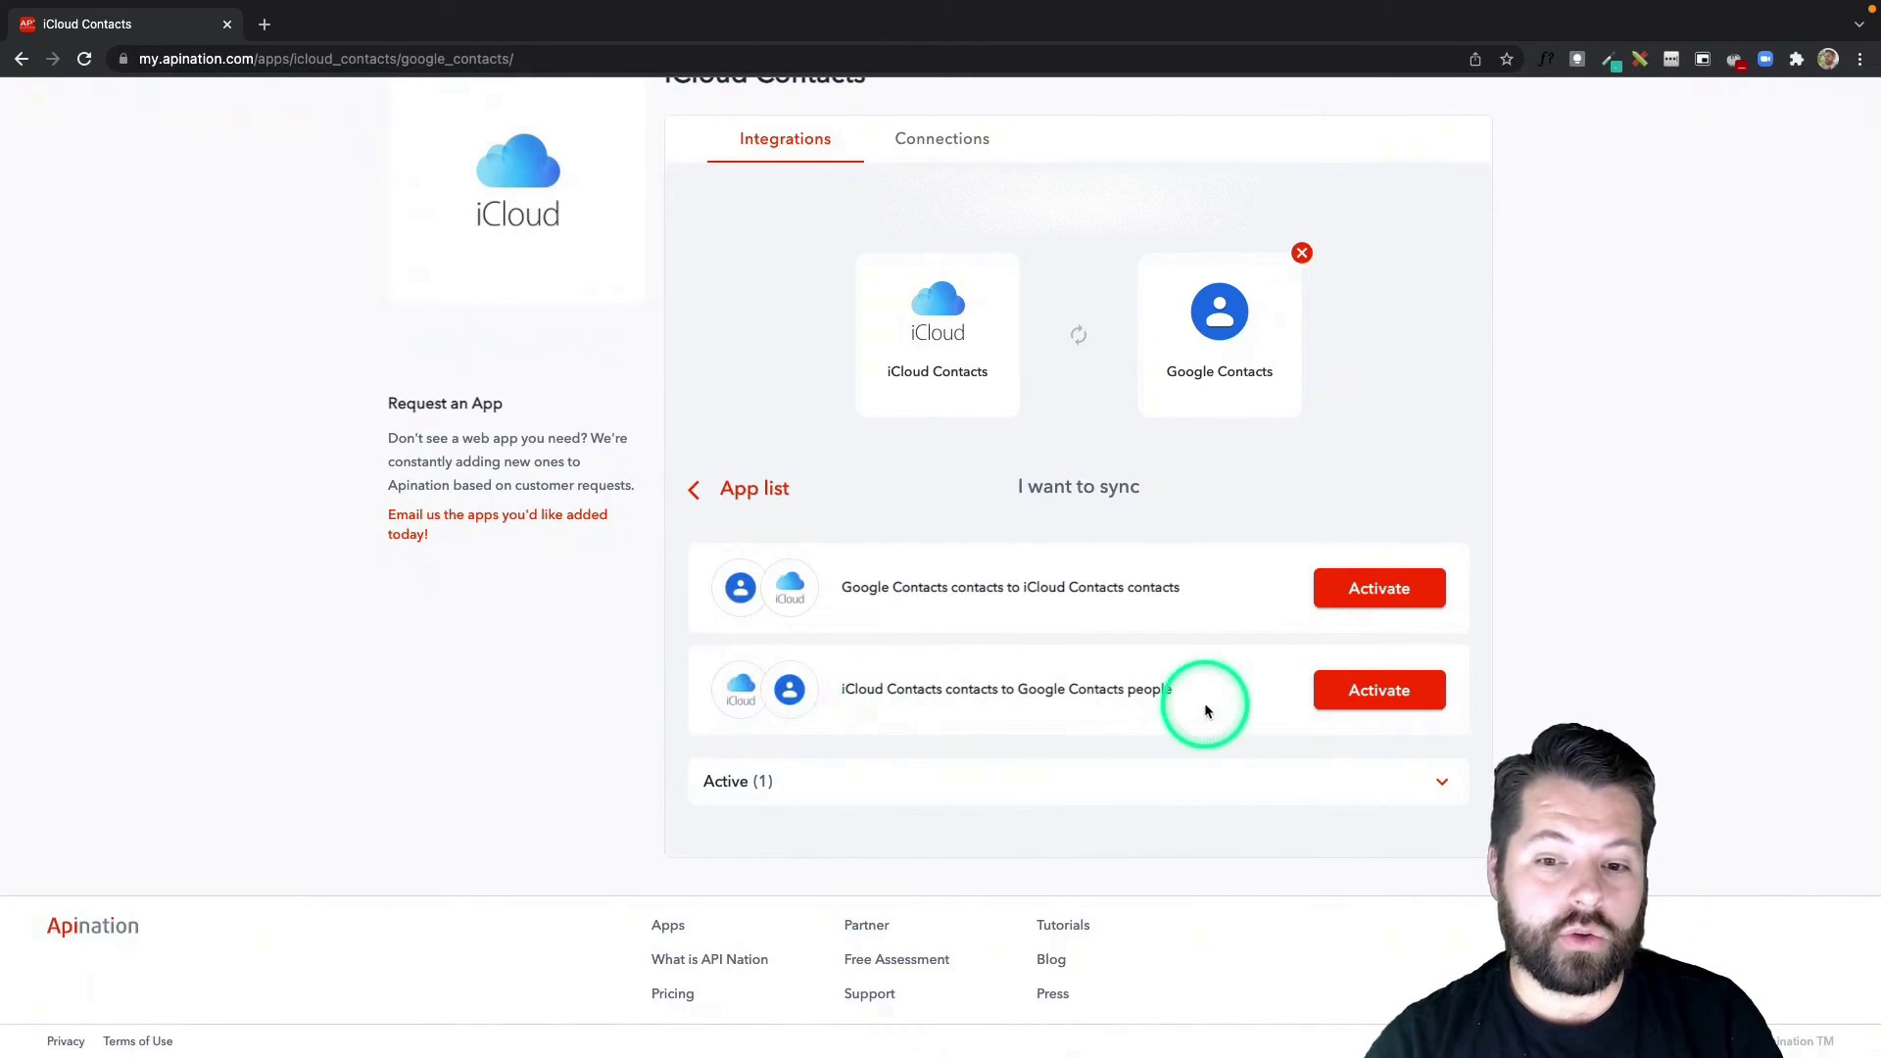
click(1380, 695)
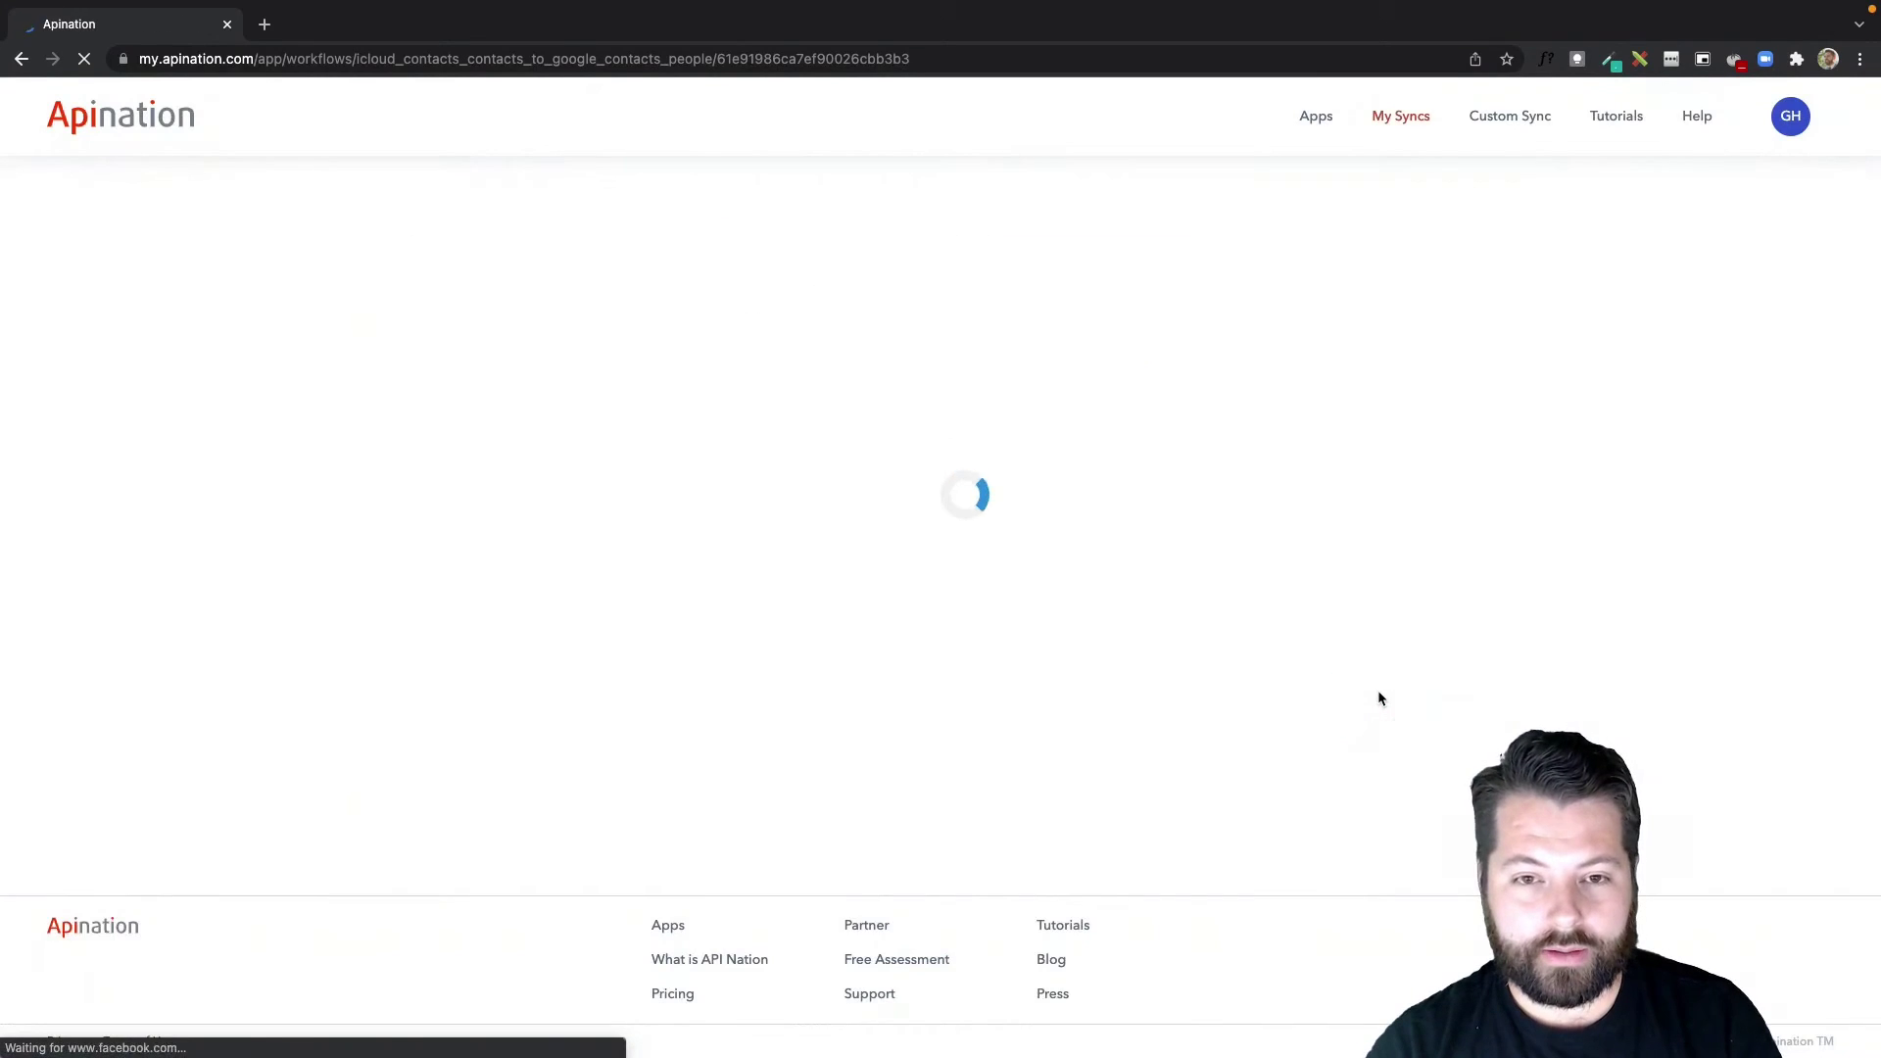
Step: Enable 'Sync all contacts on first run' in the iCloud Contacts card, keeping the Default Google folder
scroll(1379, 698, down, 3)
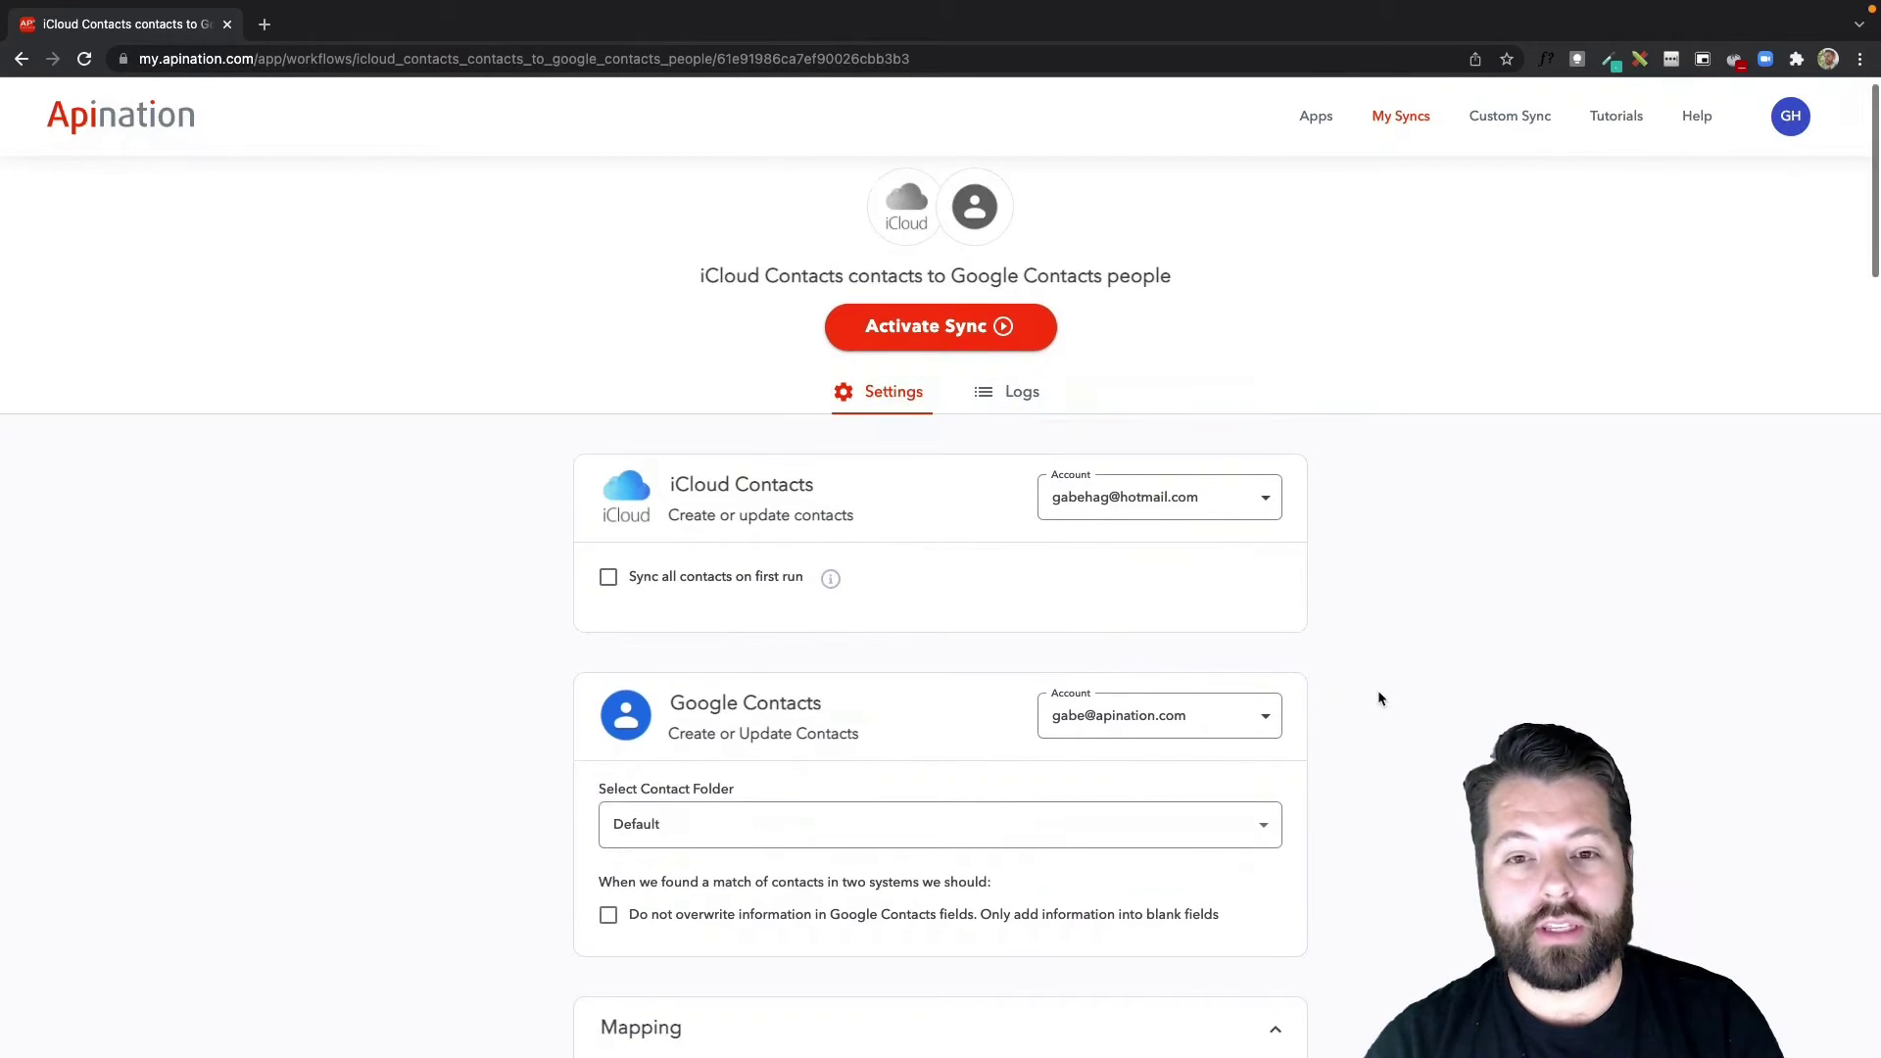
scroll(1378, 698, down, 2)
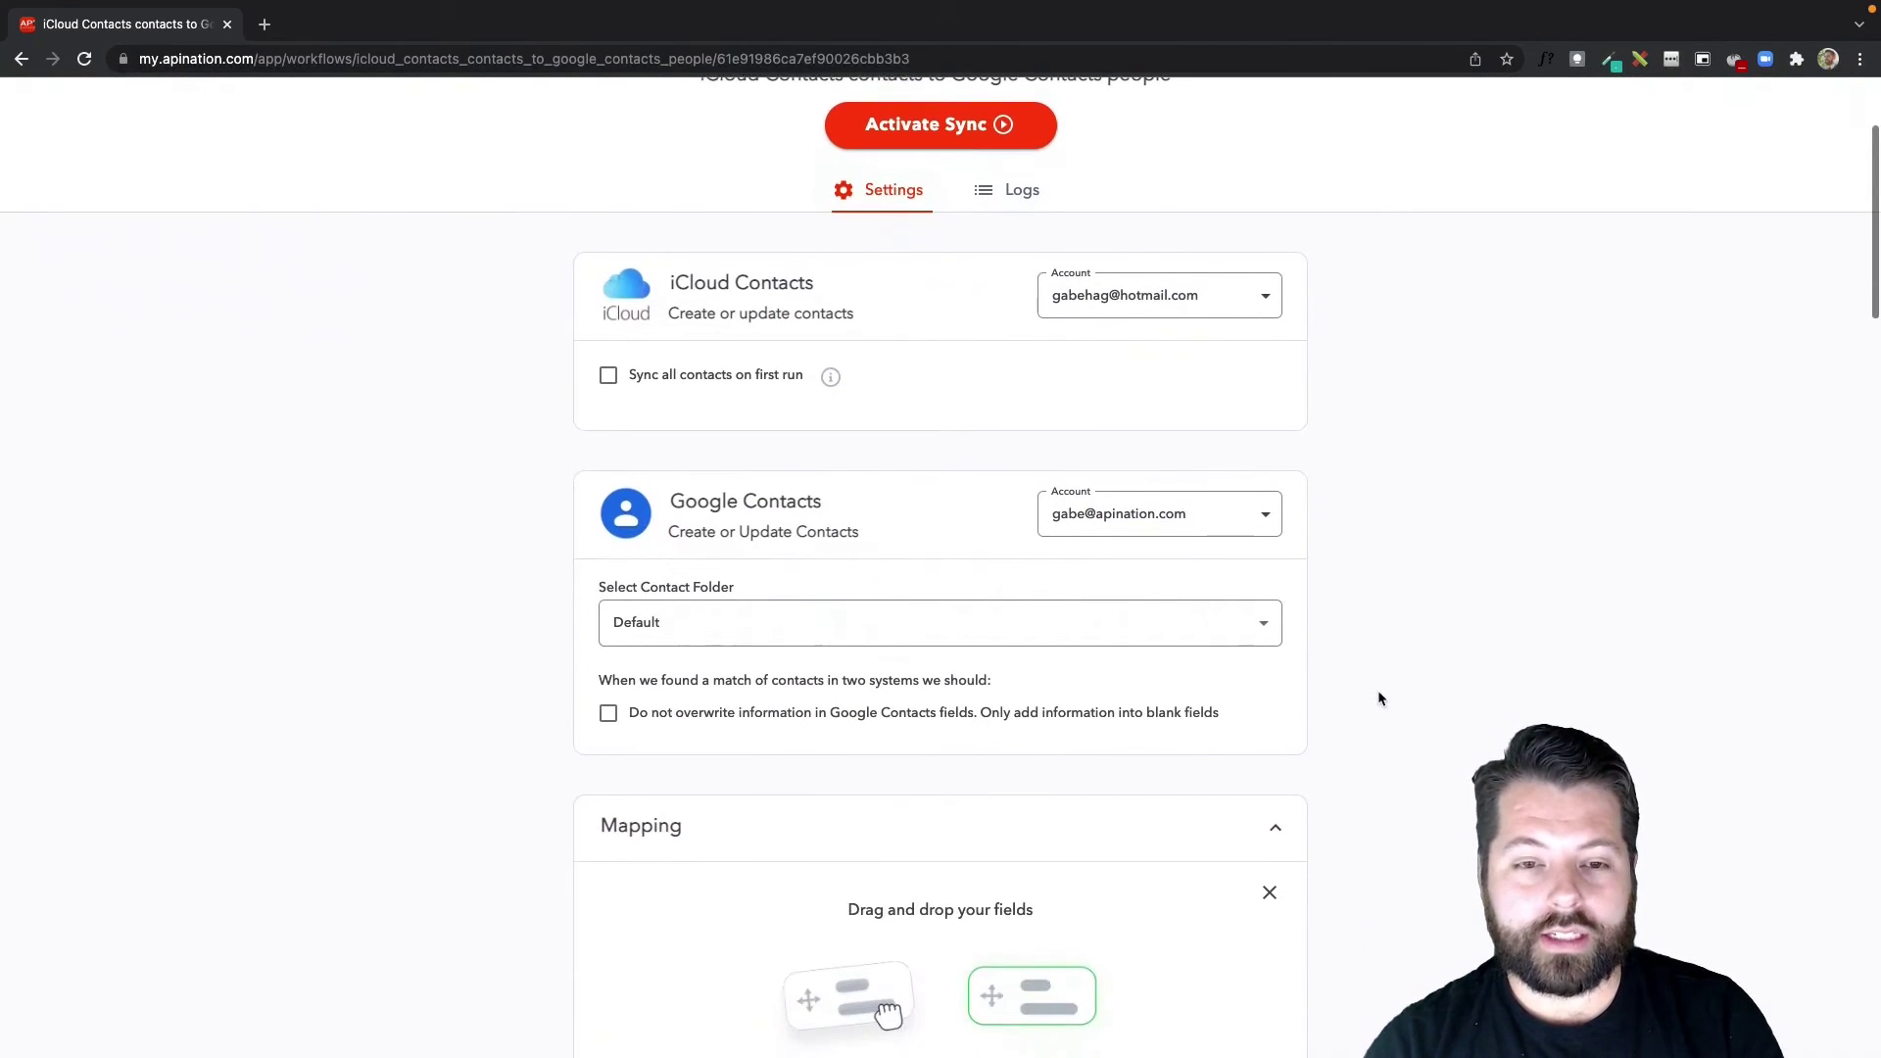
click(939, 522)
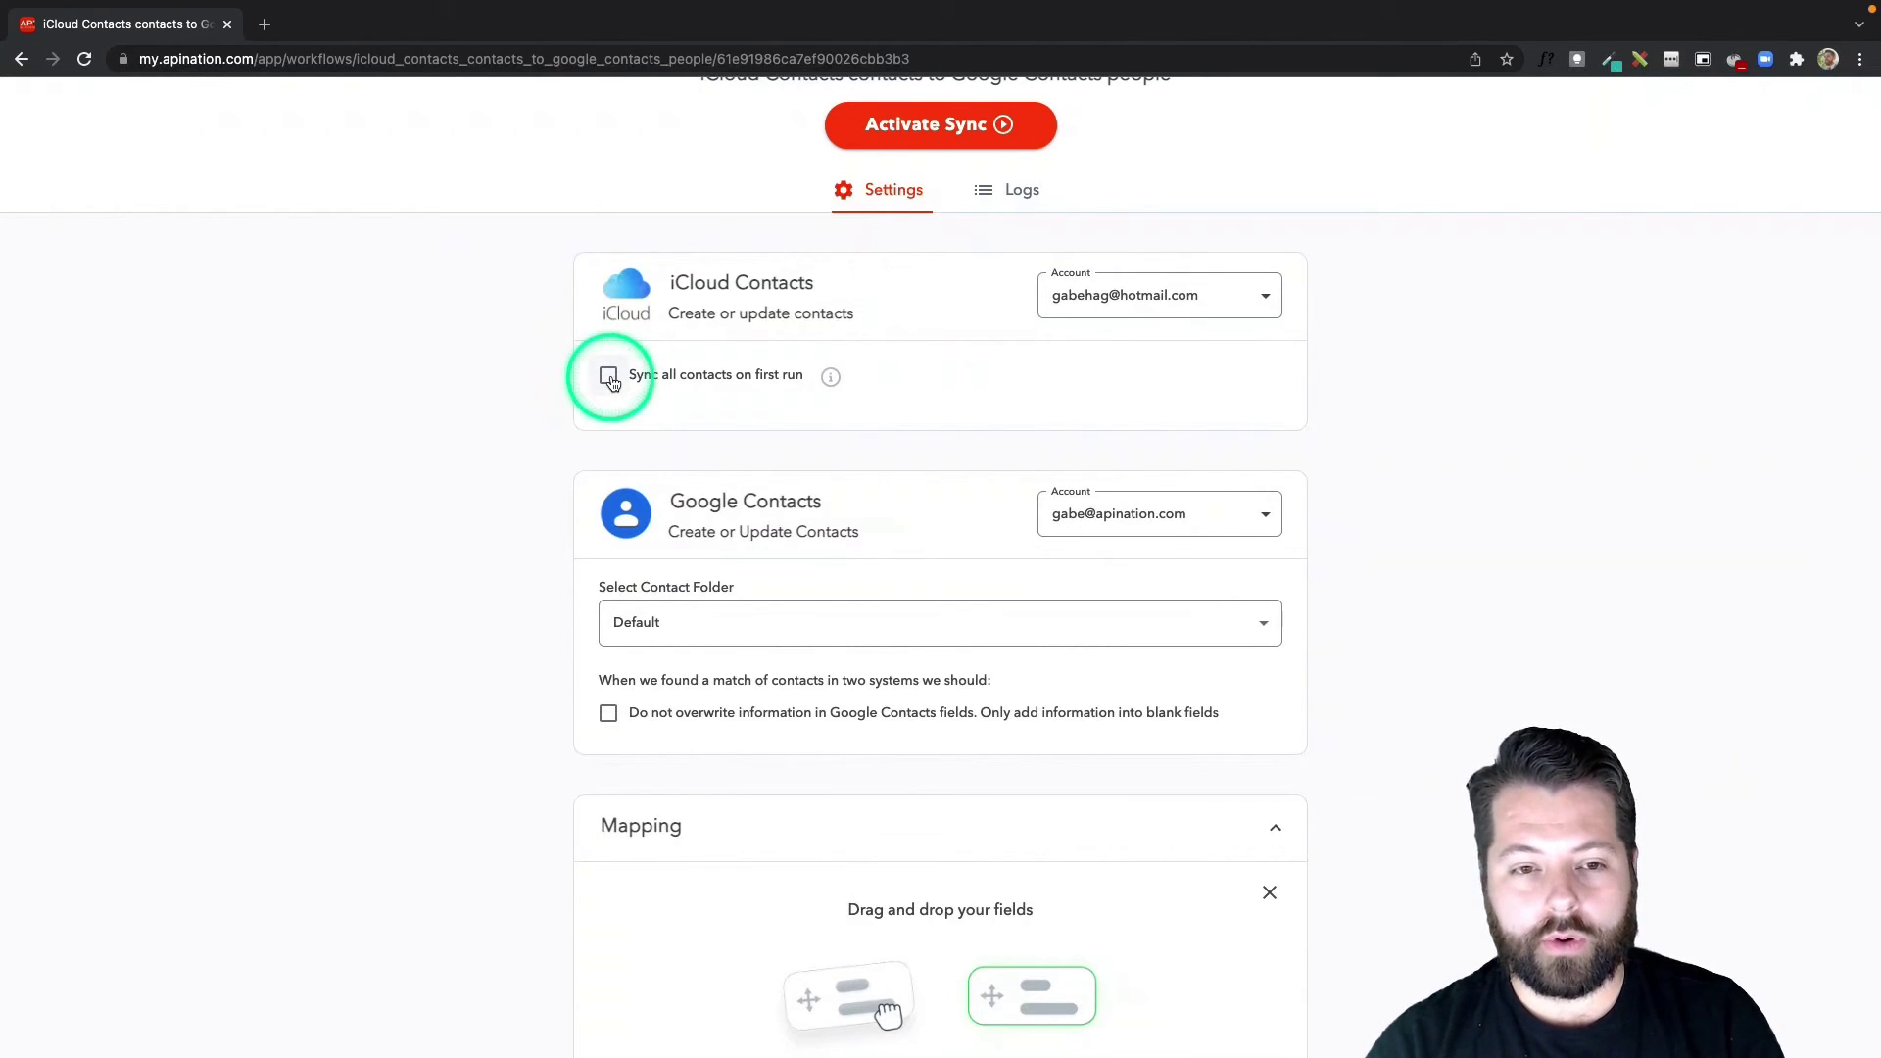
click(608, 375)
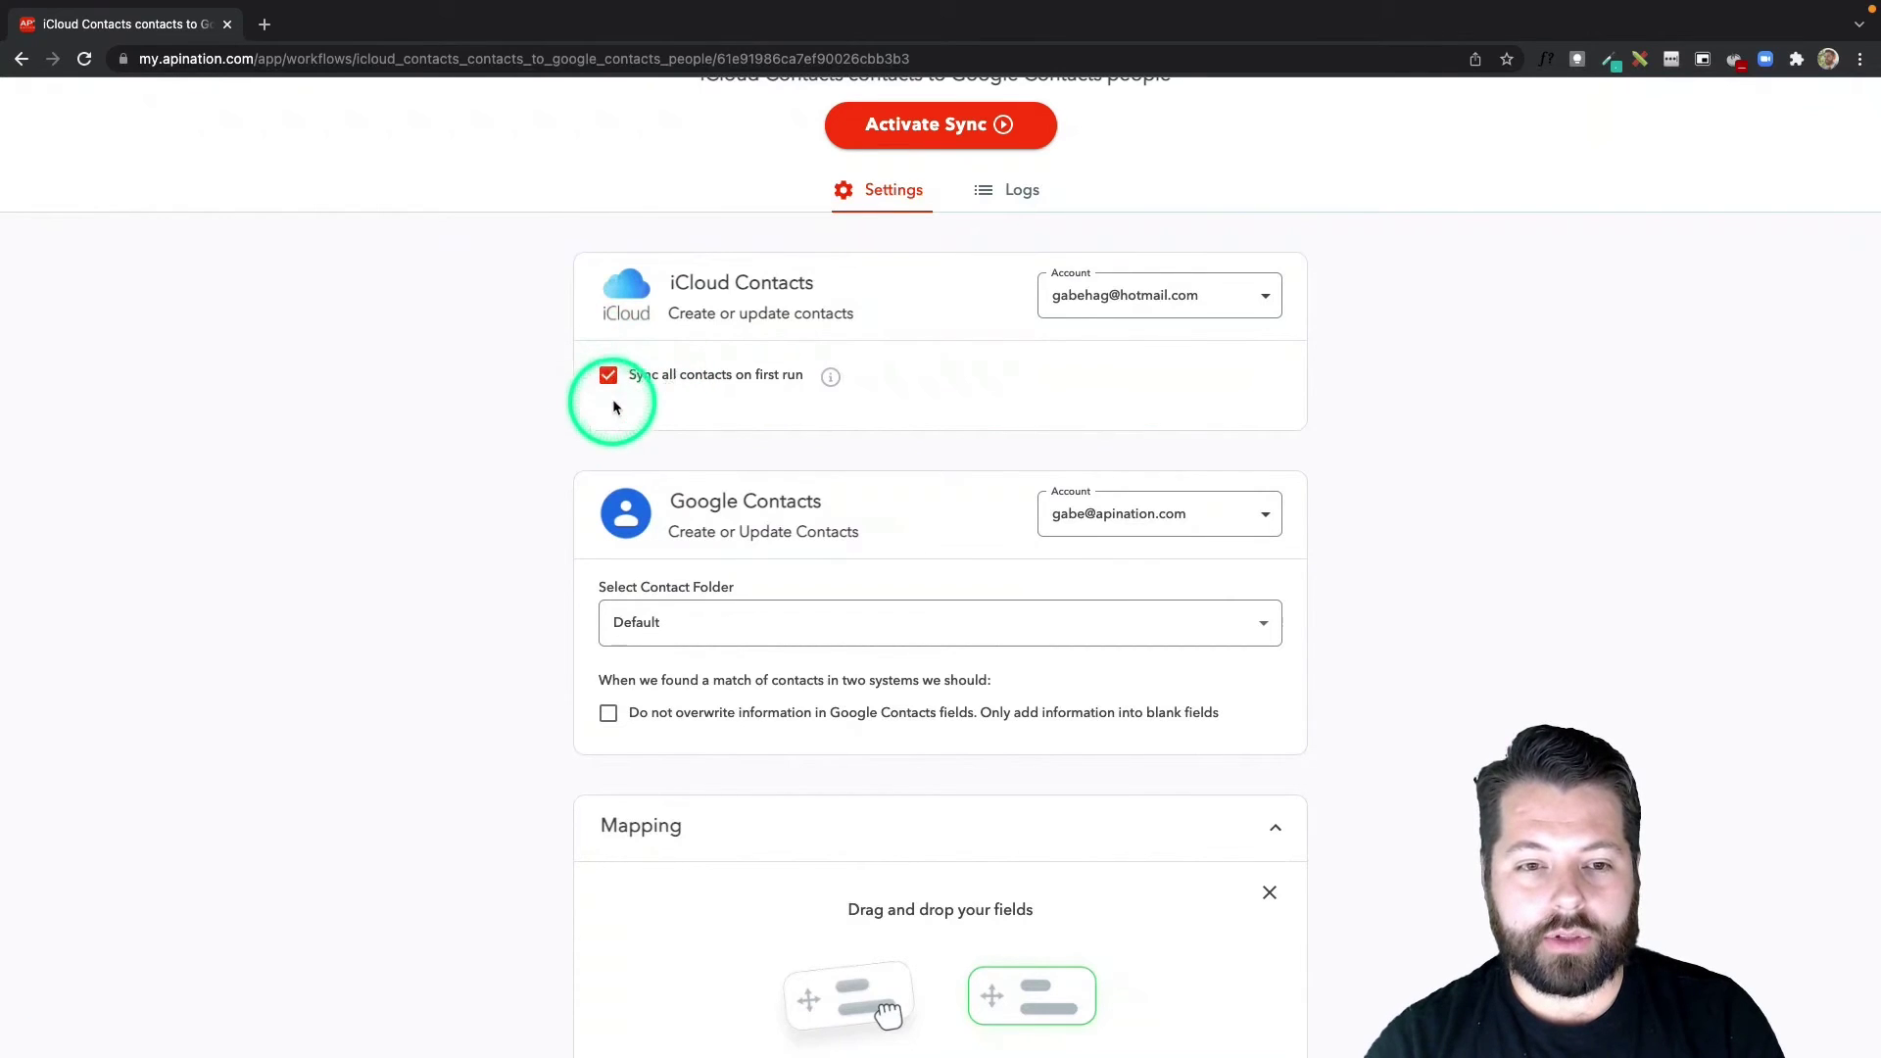
scroll(679, 428, down, 2)
scroll(679, 427, down, 1)
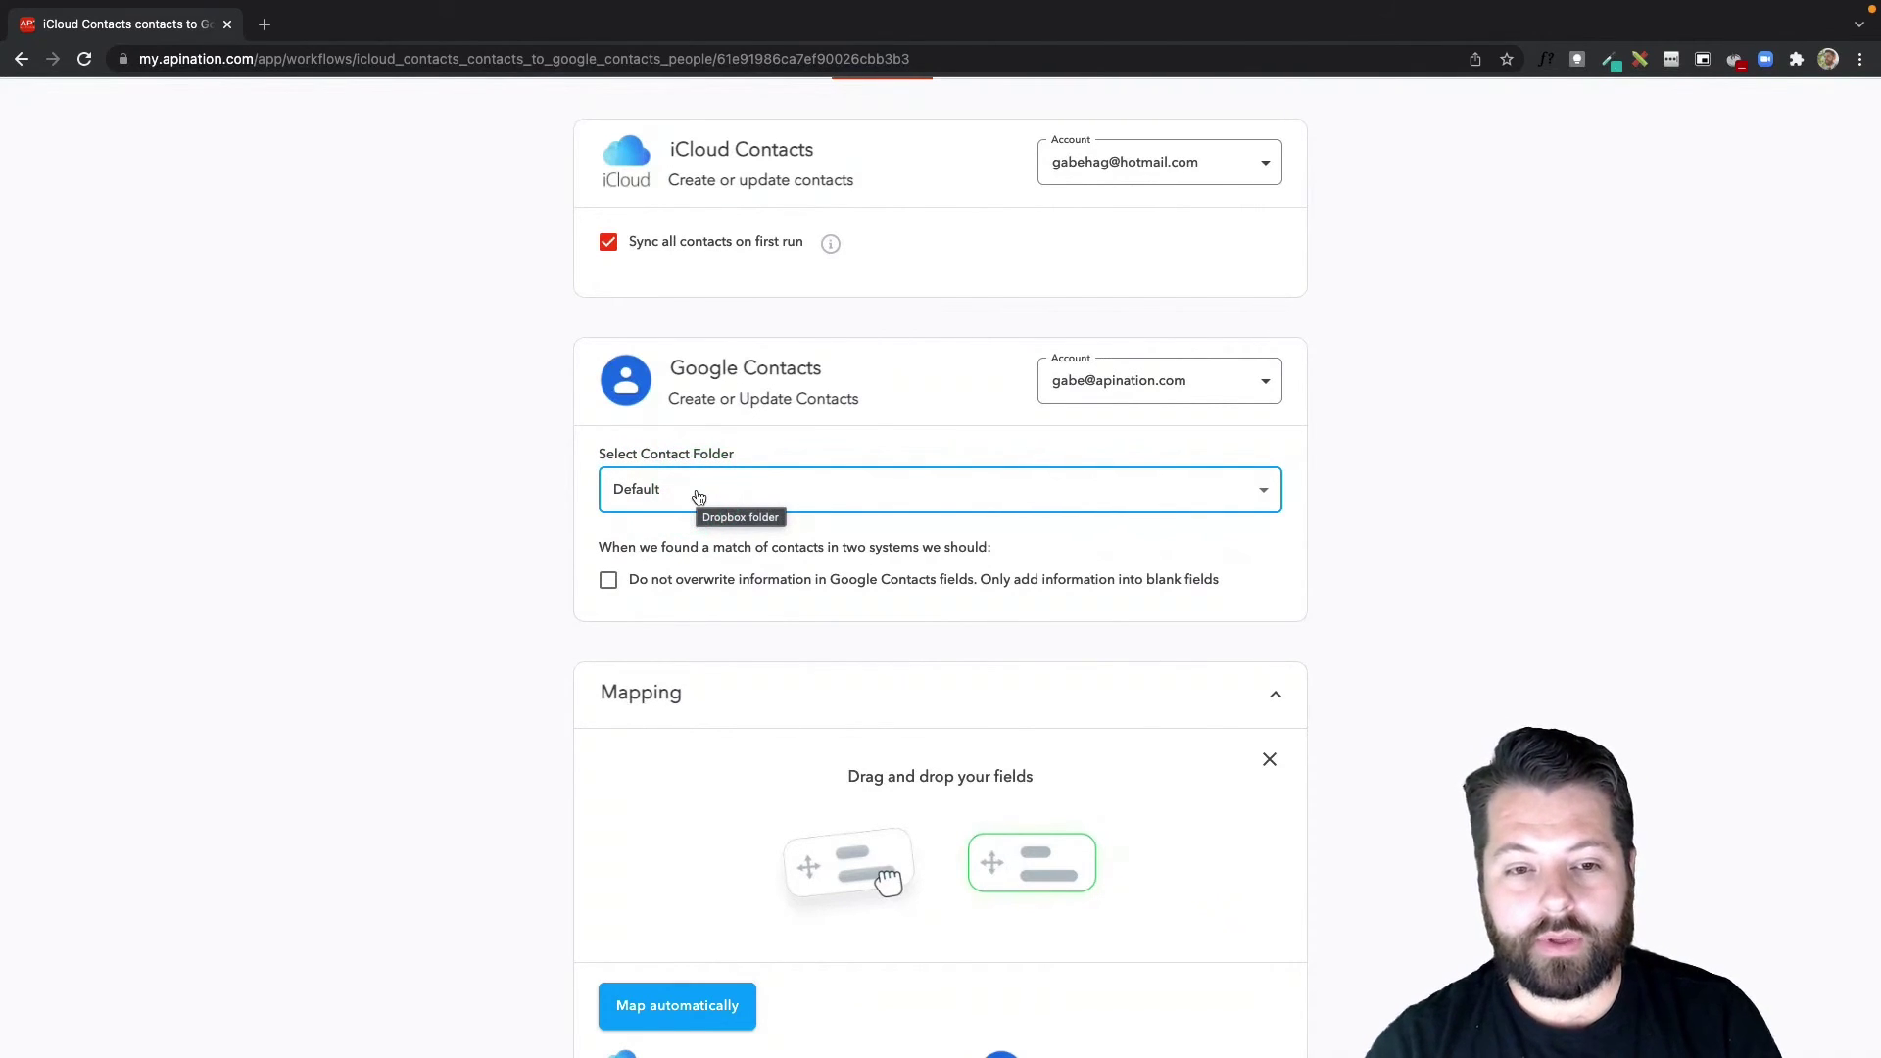
Step: Create a new Google contact folder named 'iPhone Contacts' as the sync destination
click(698, 498)
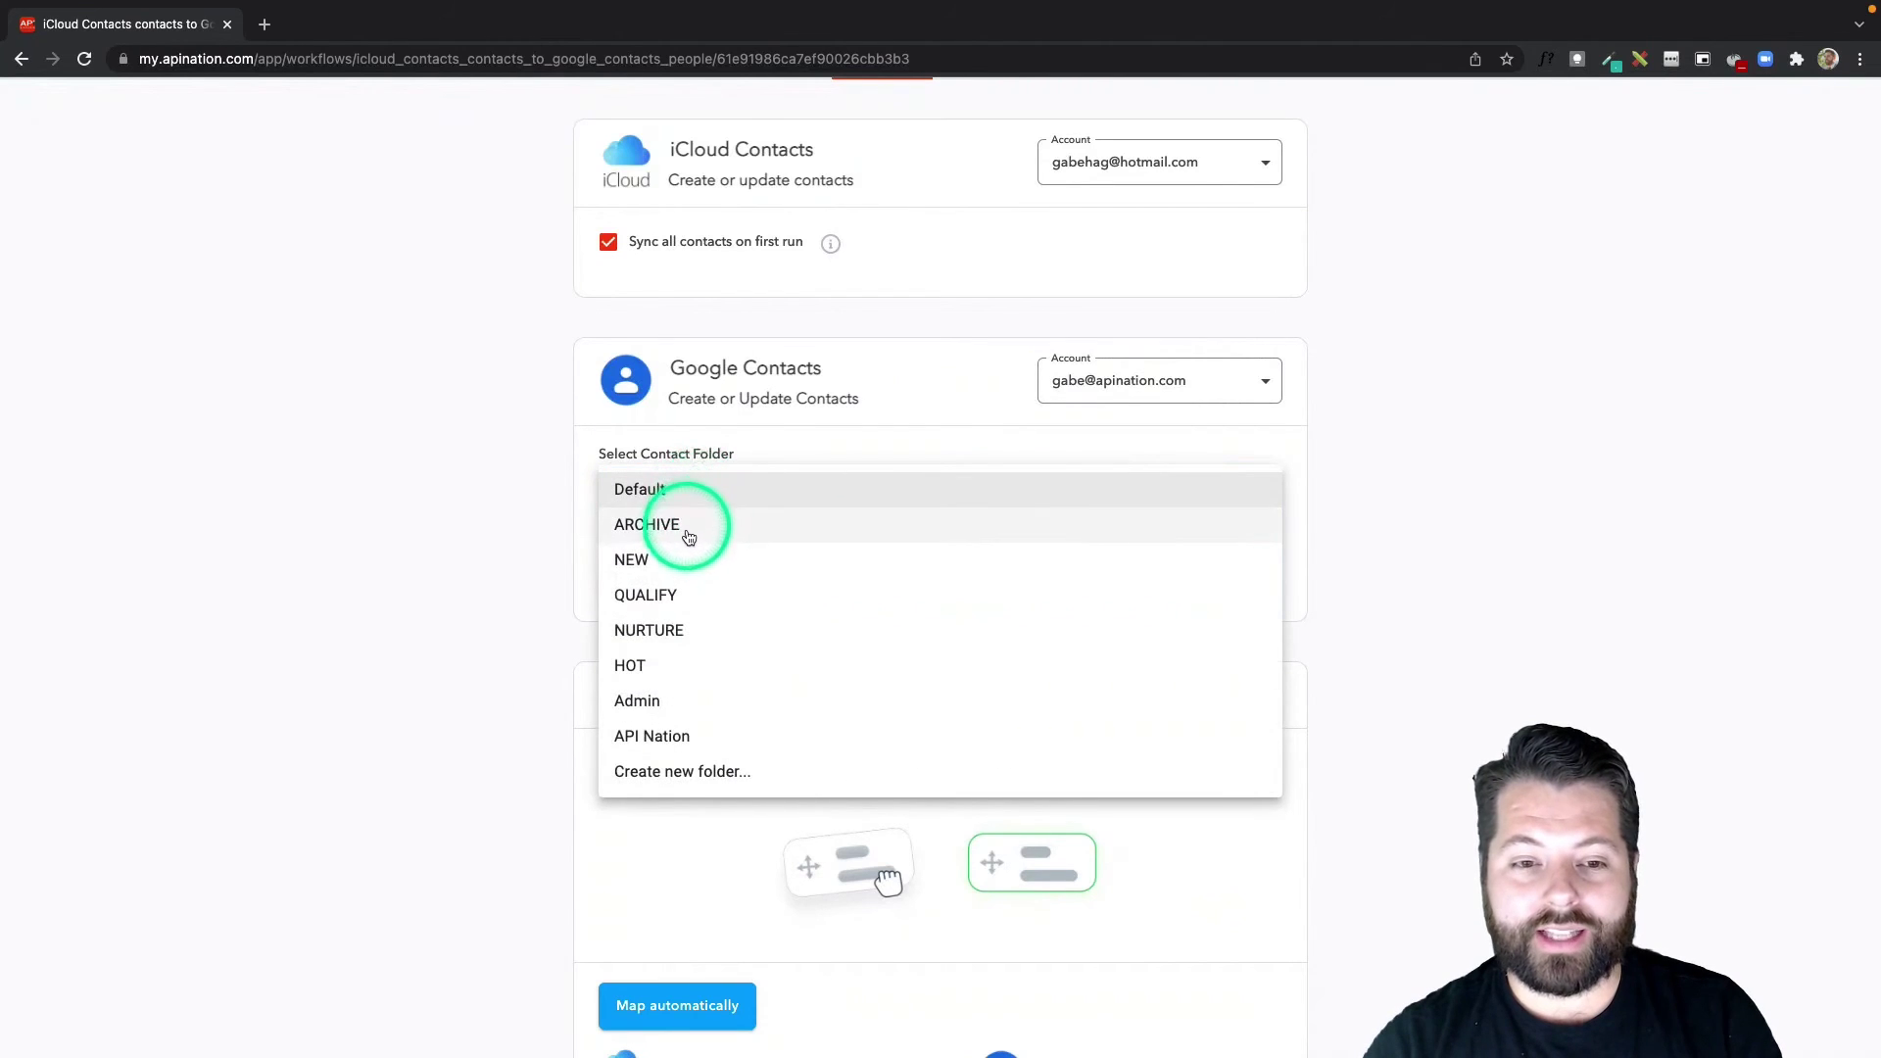
click(663, 774)
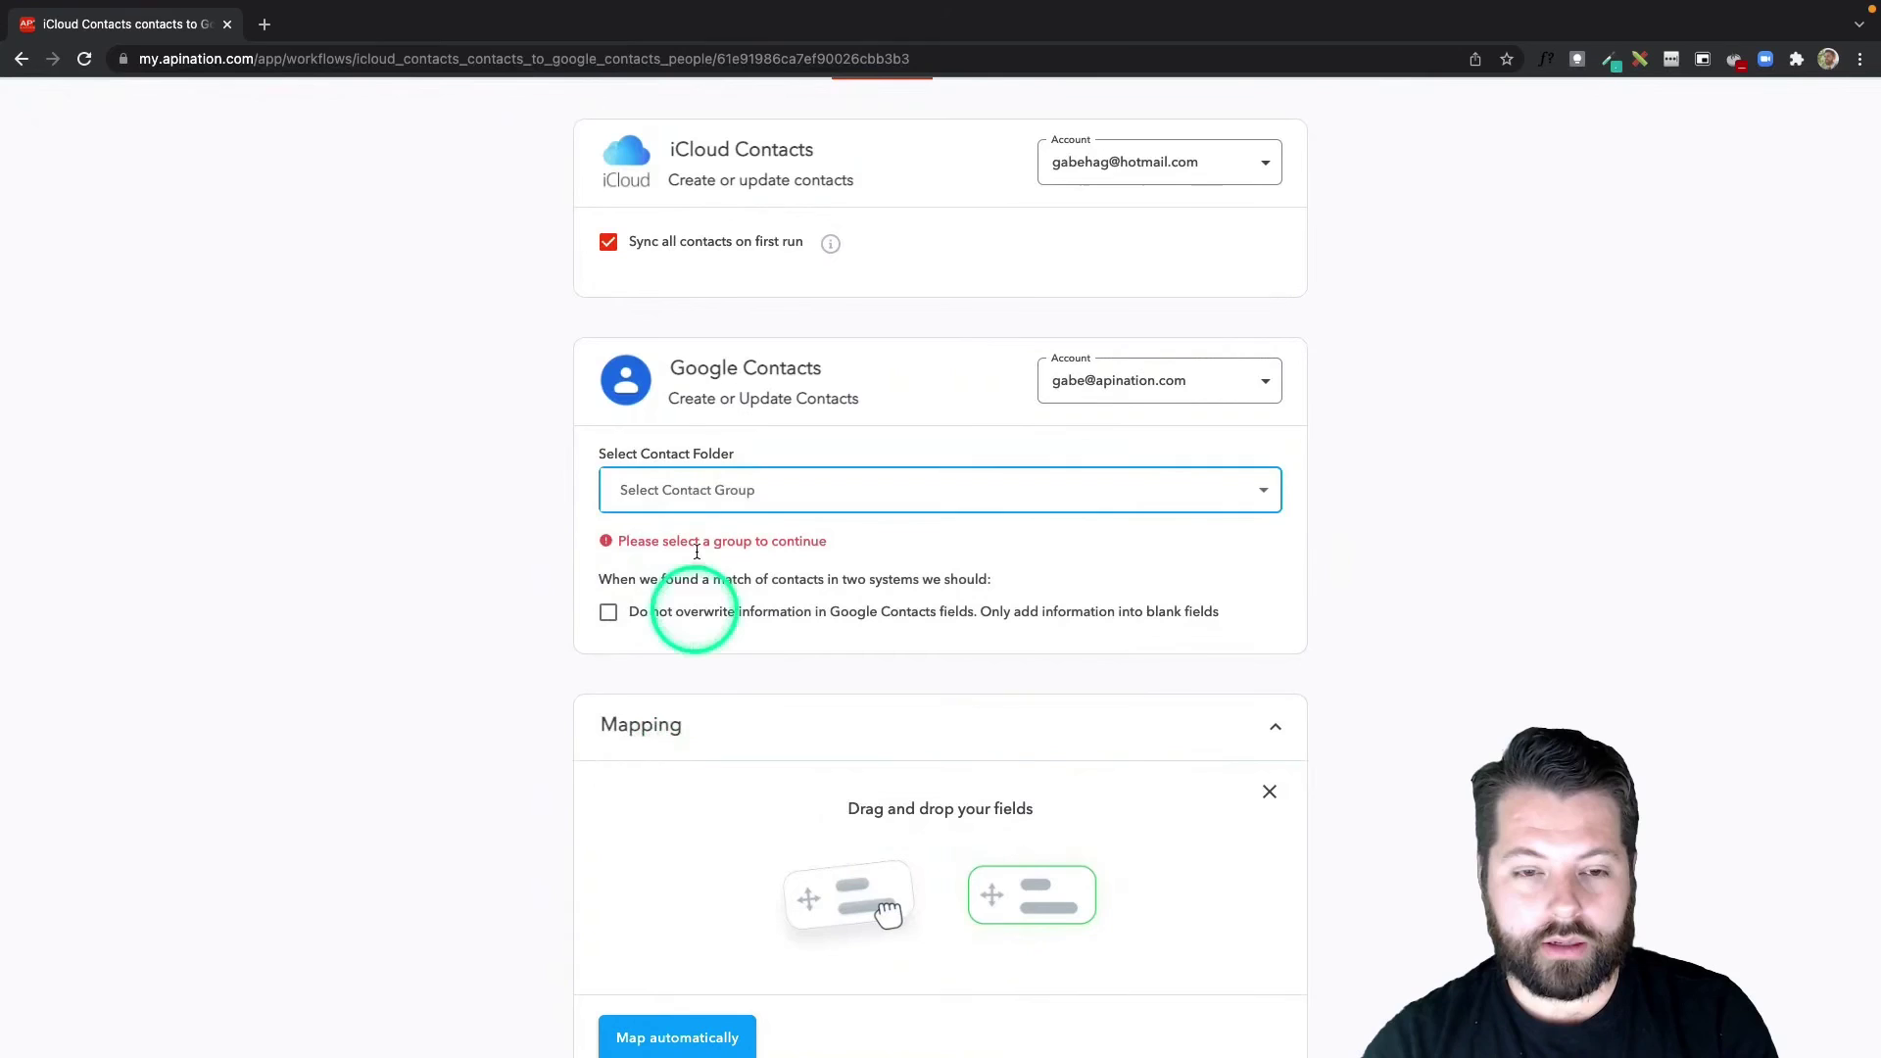
click(704, 500)
text(iPhone Contacts)
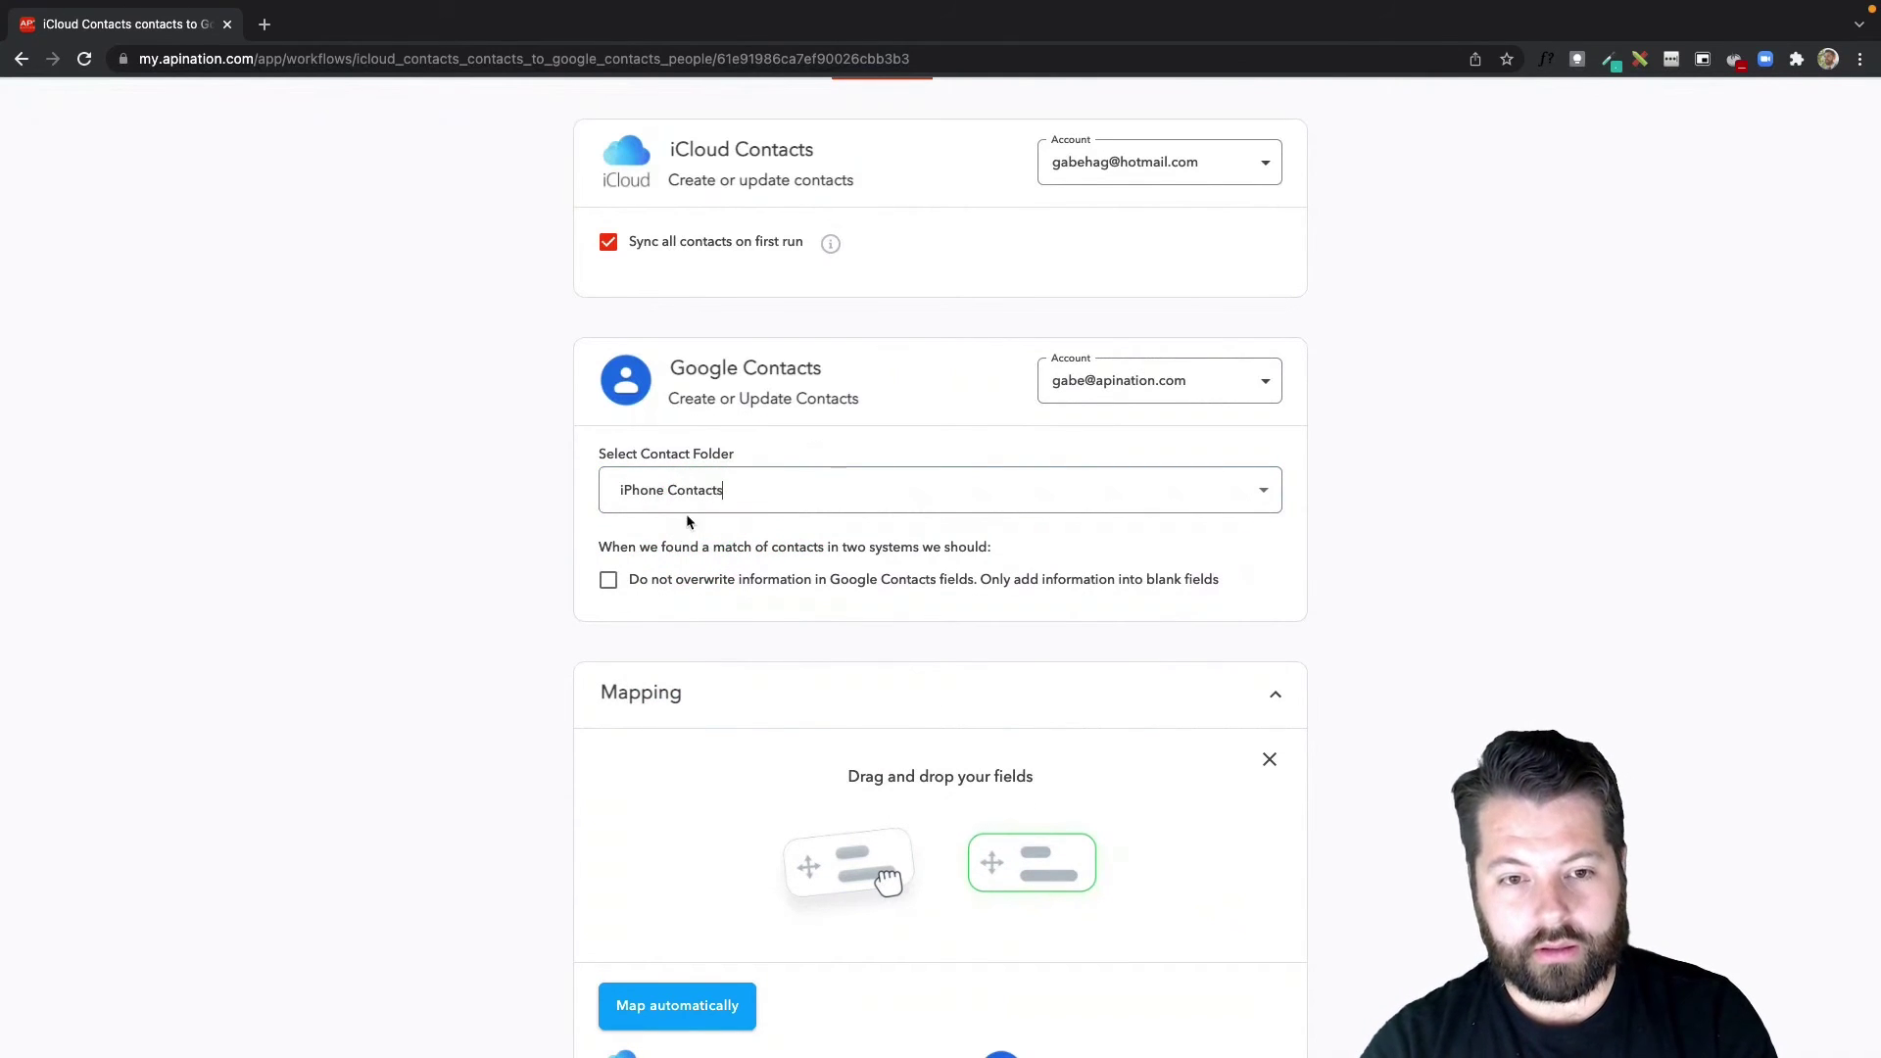
click(464, 579)
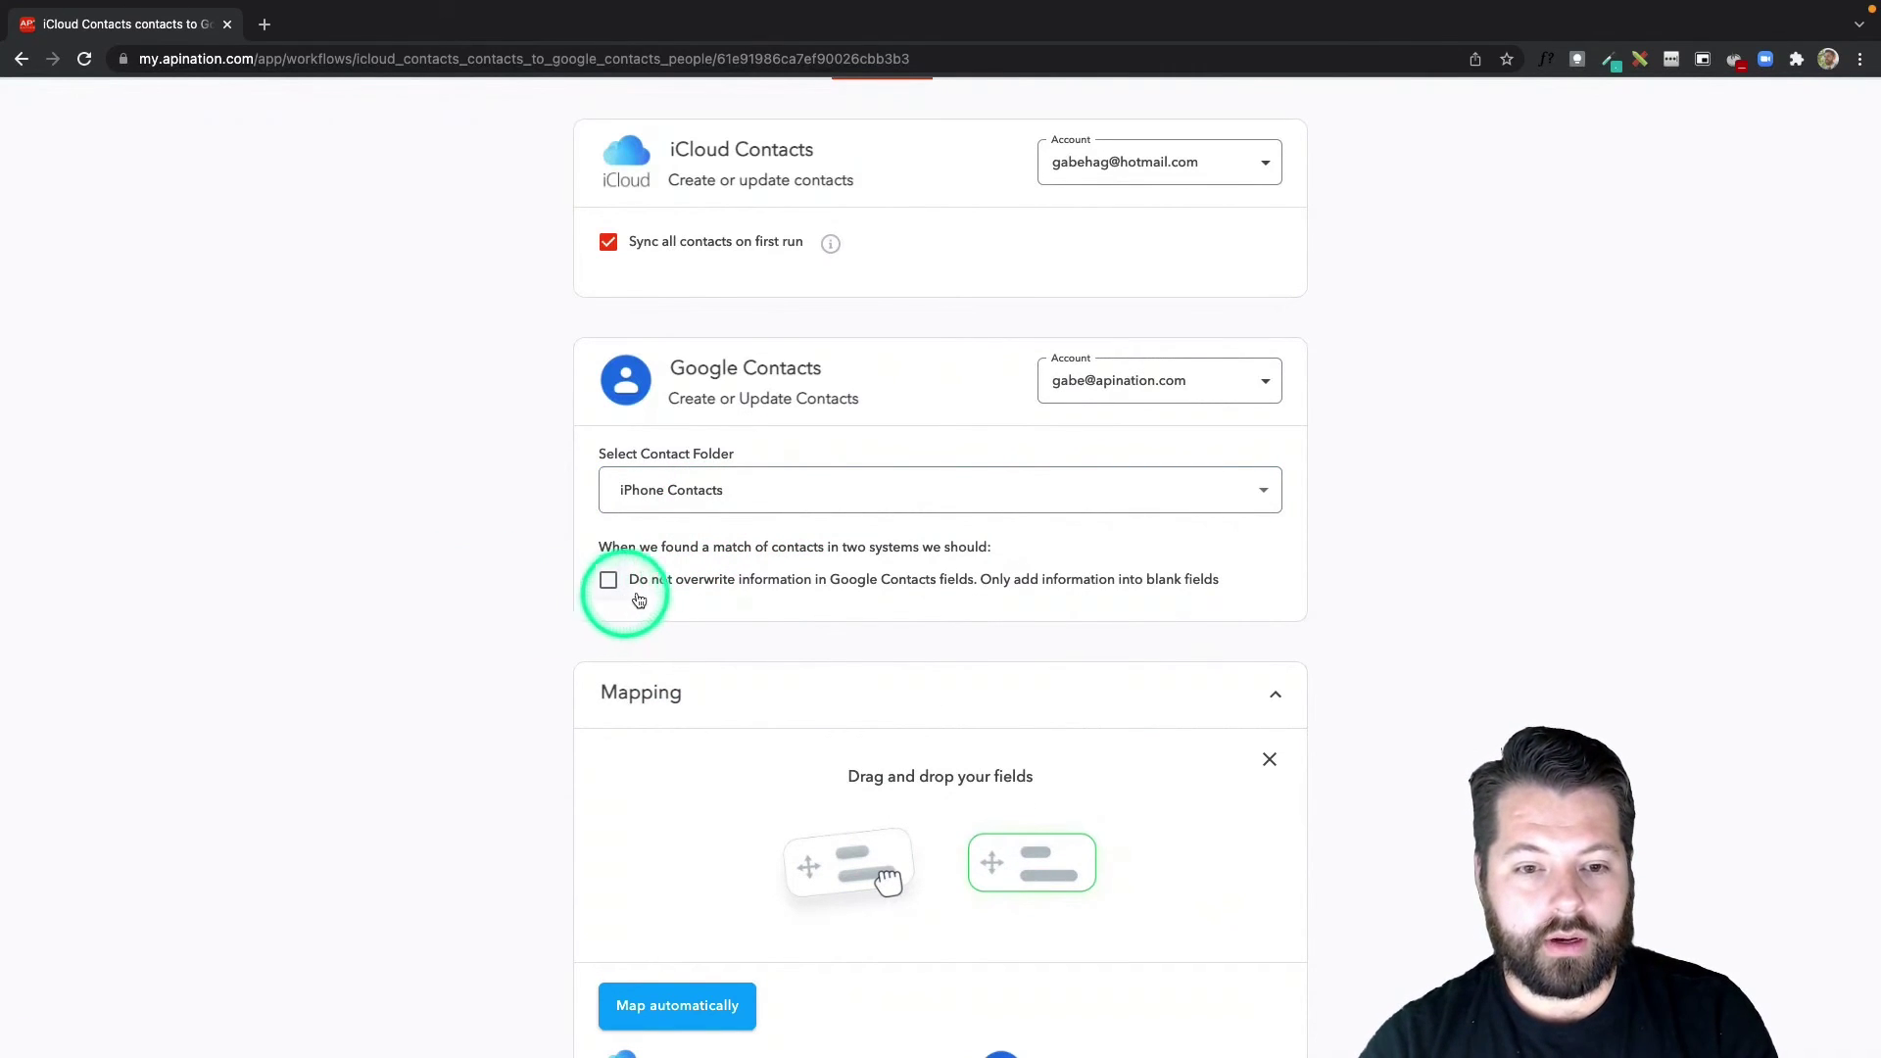
scroll(690, 610, down, 4)
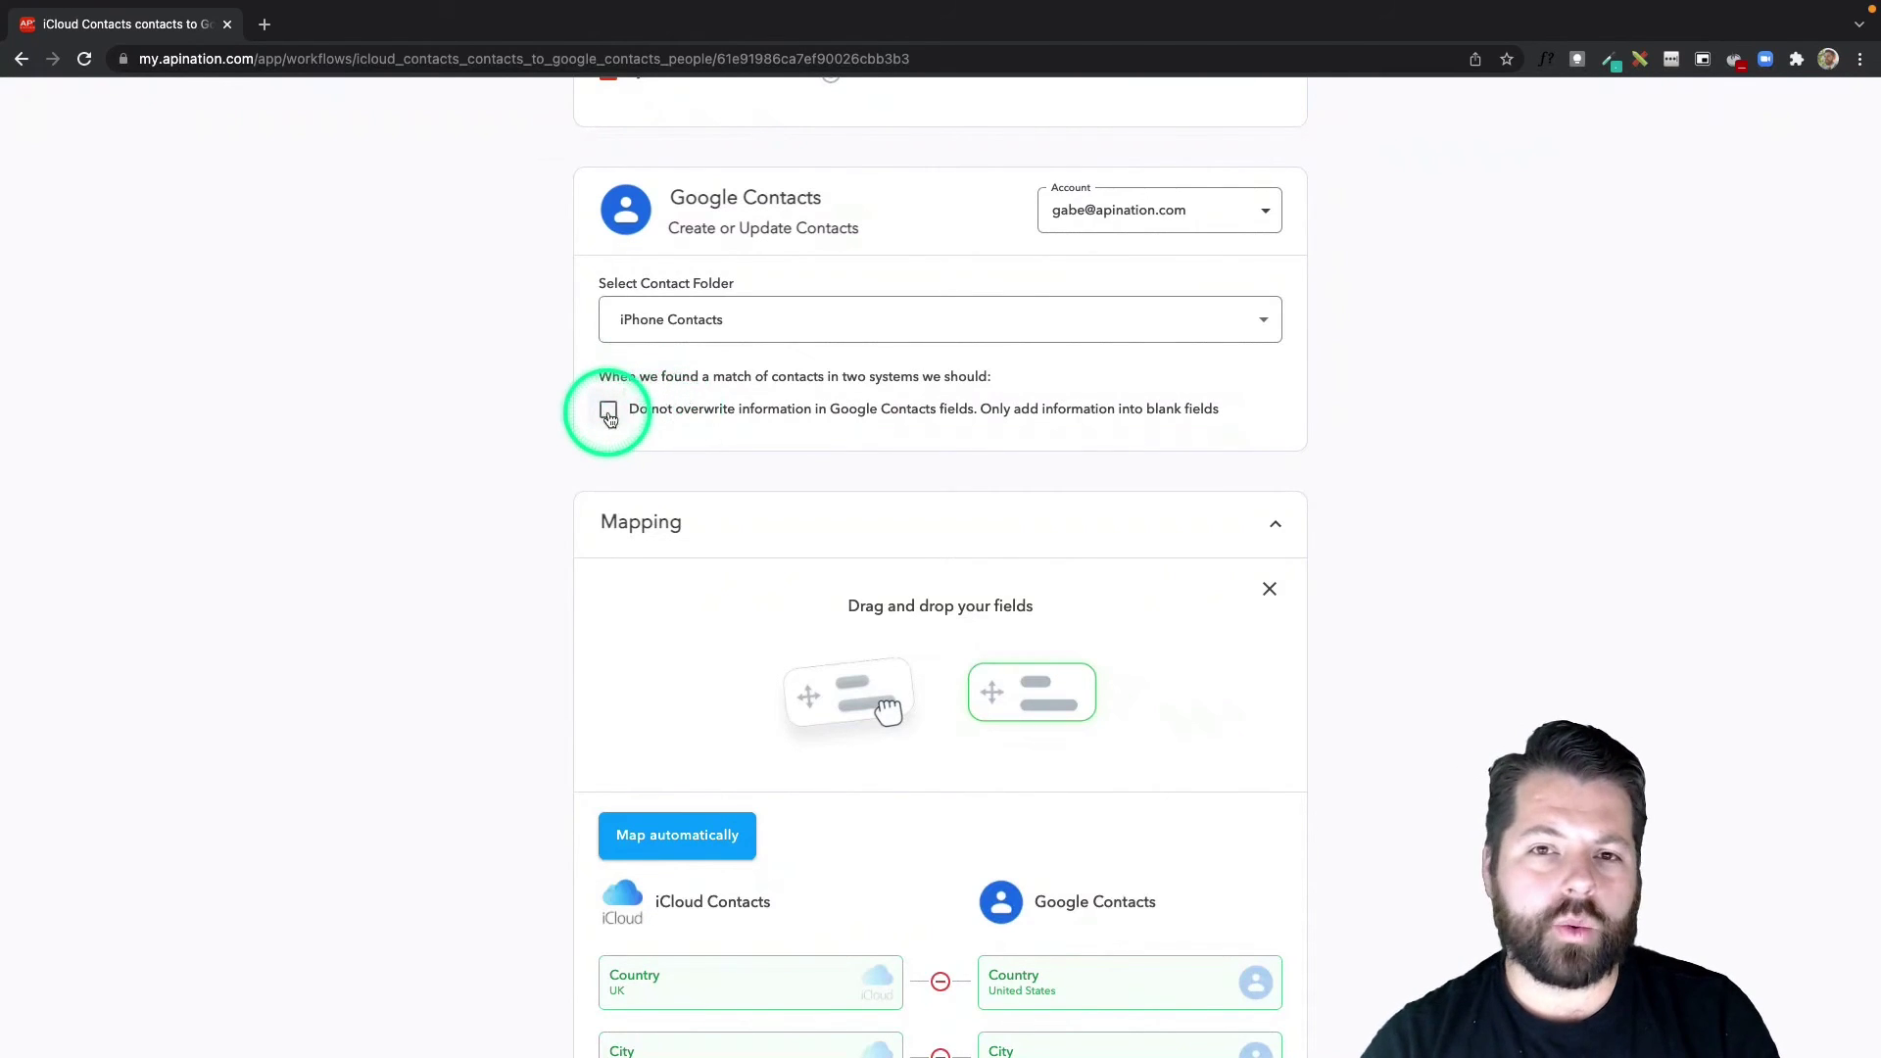
Step: Turn on 'Do not overwrite information' so existing Google Contacts fields are kept
click(608, 411)
scroll(638, 464, down, 2)
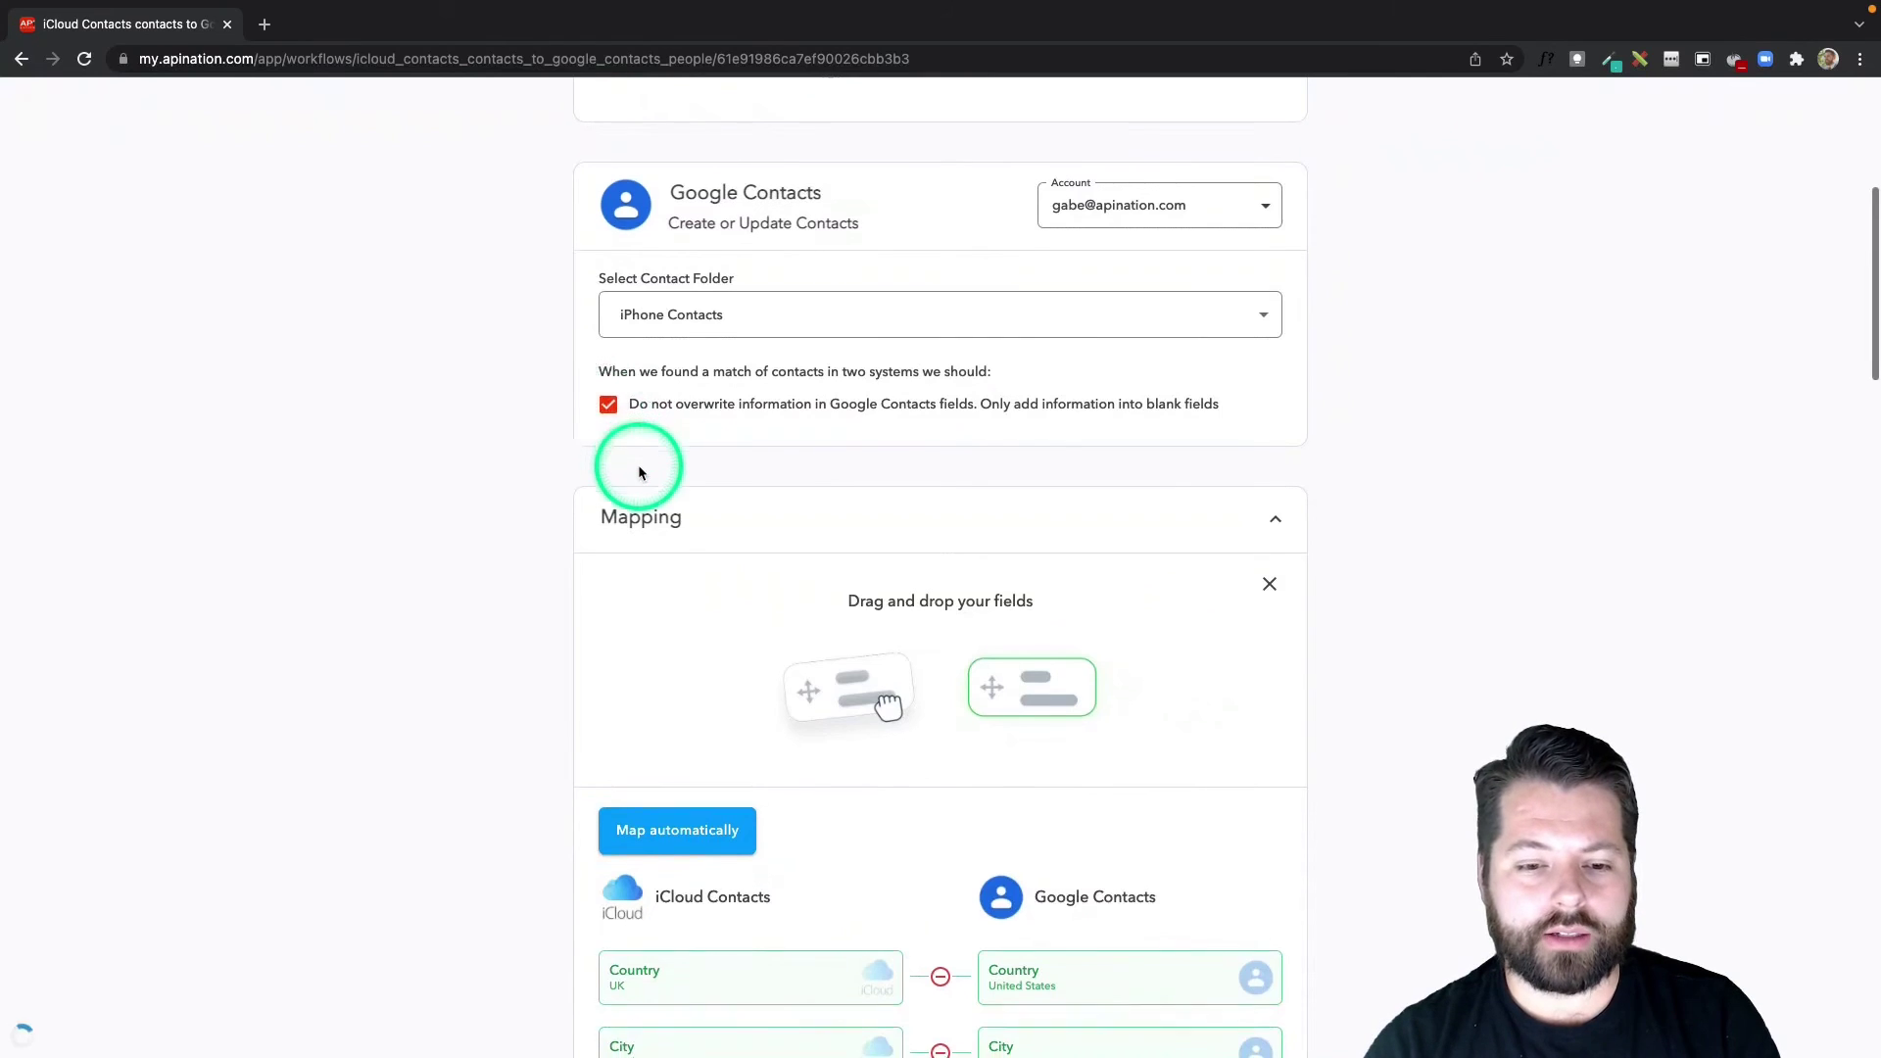
scroll(639, 474, down, 10)
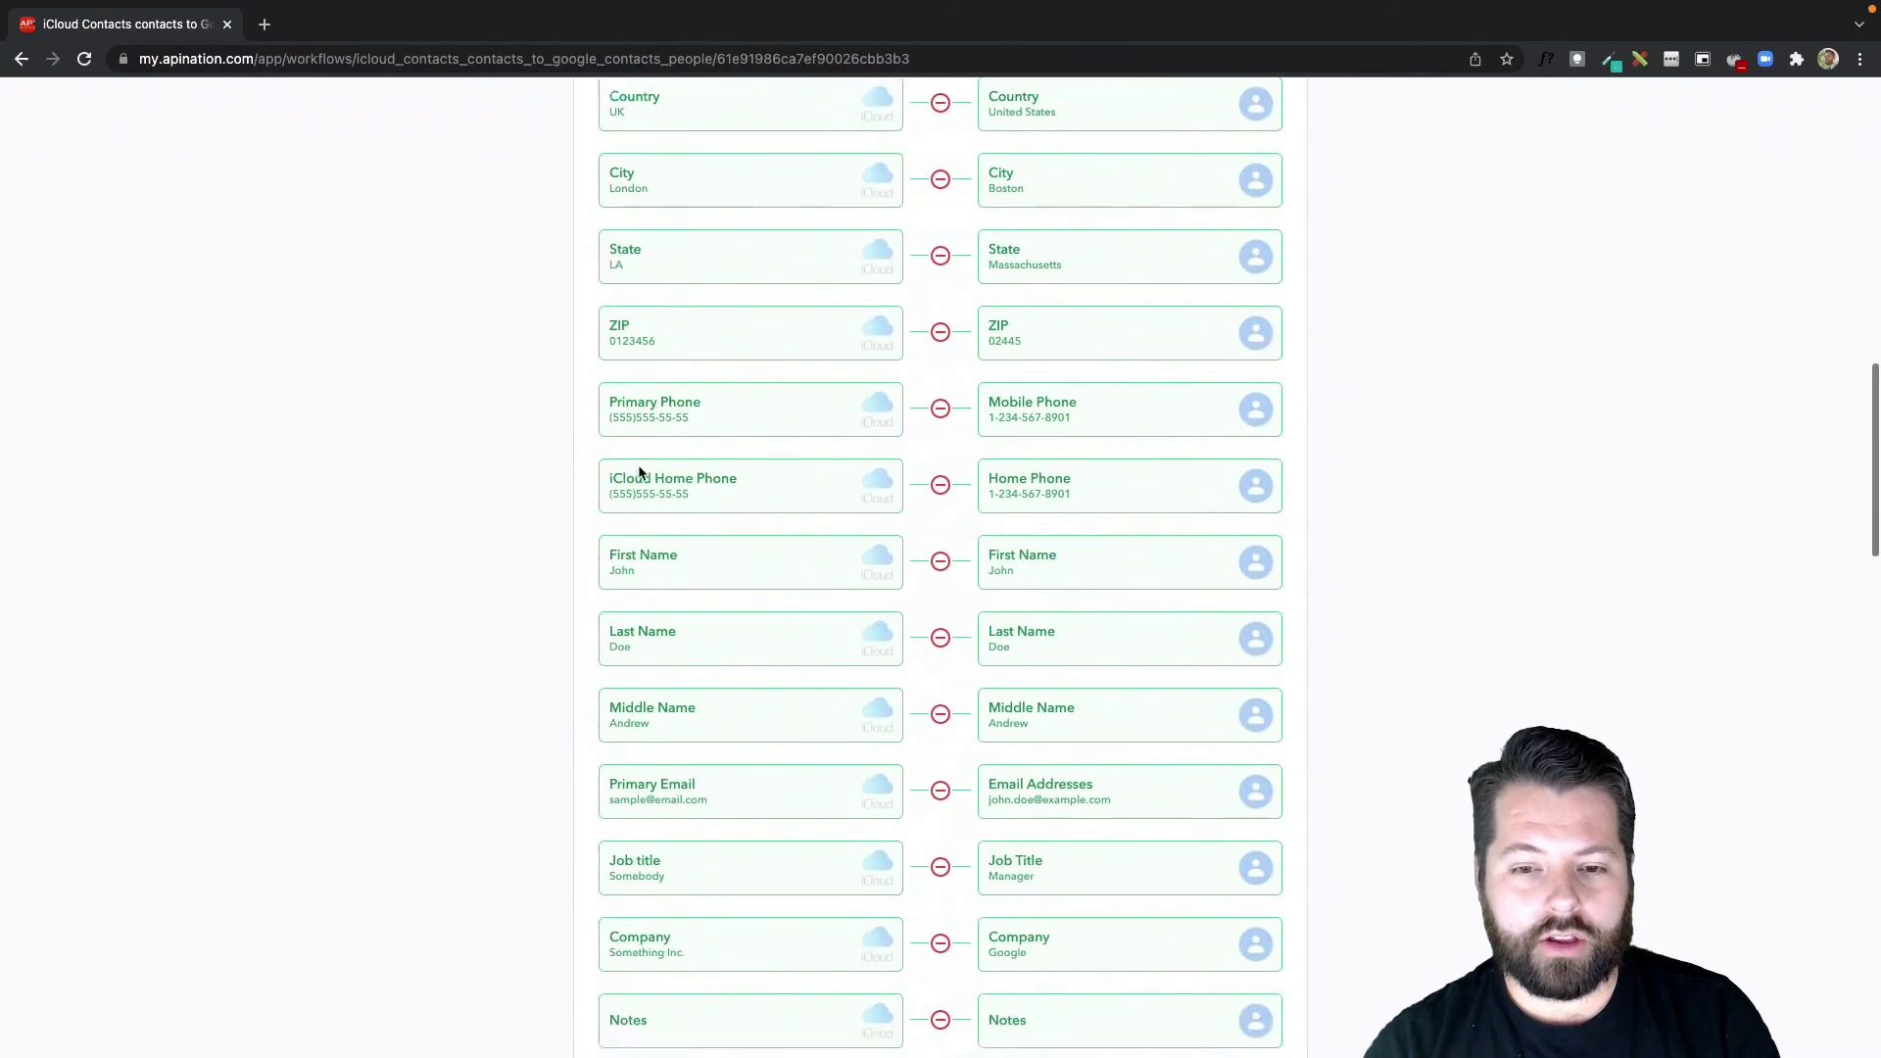
scroll(639, 473, down, 7)
Step: Map iCloud Email to Google Home Email and Birthday to Date of Birth
click(768, 592)
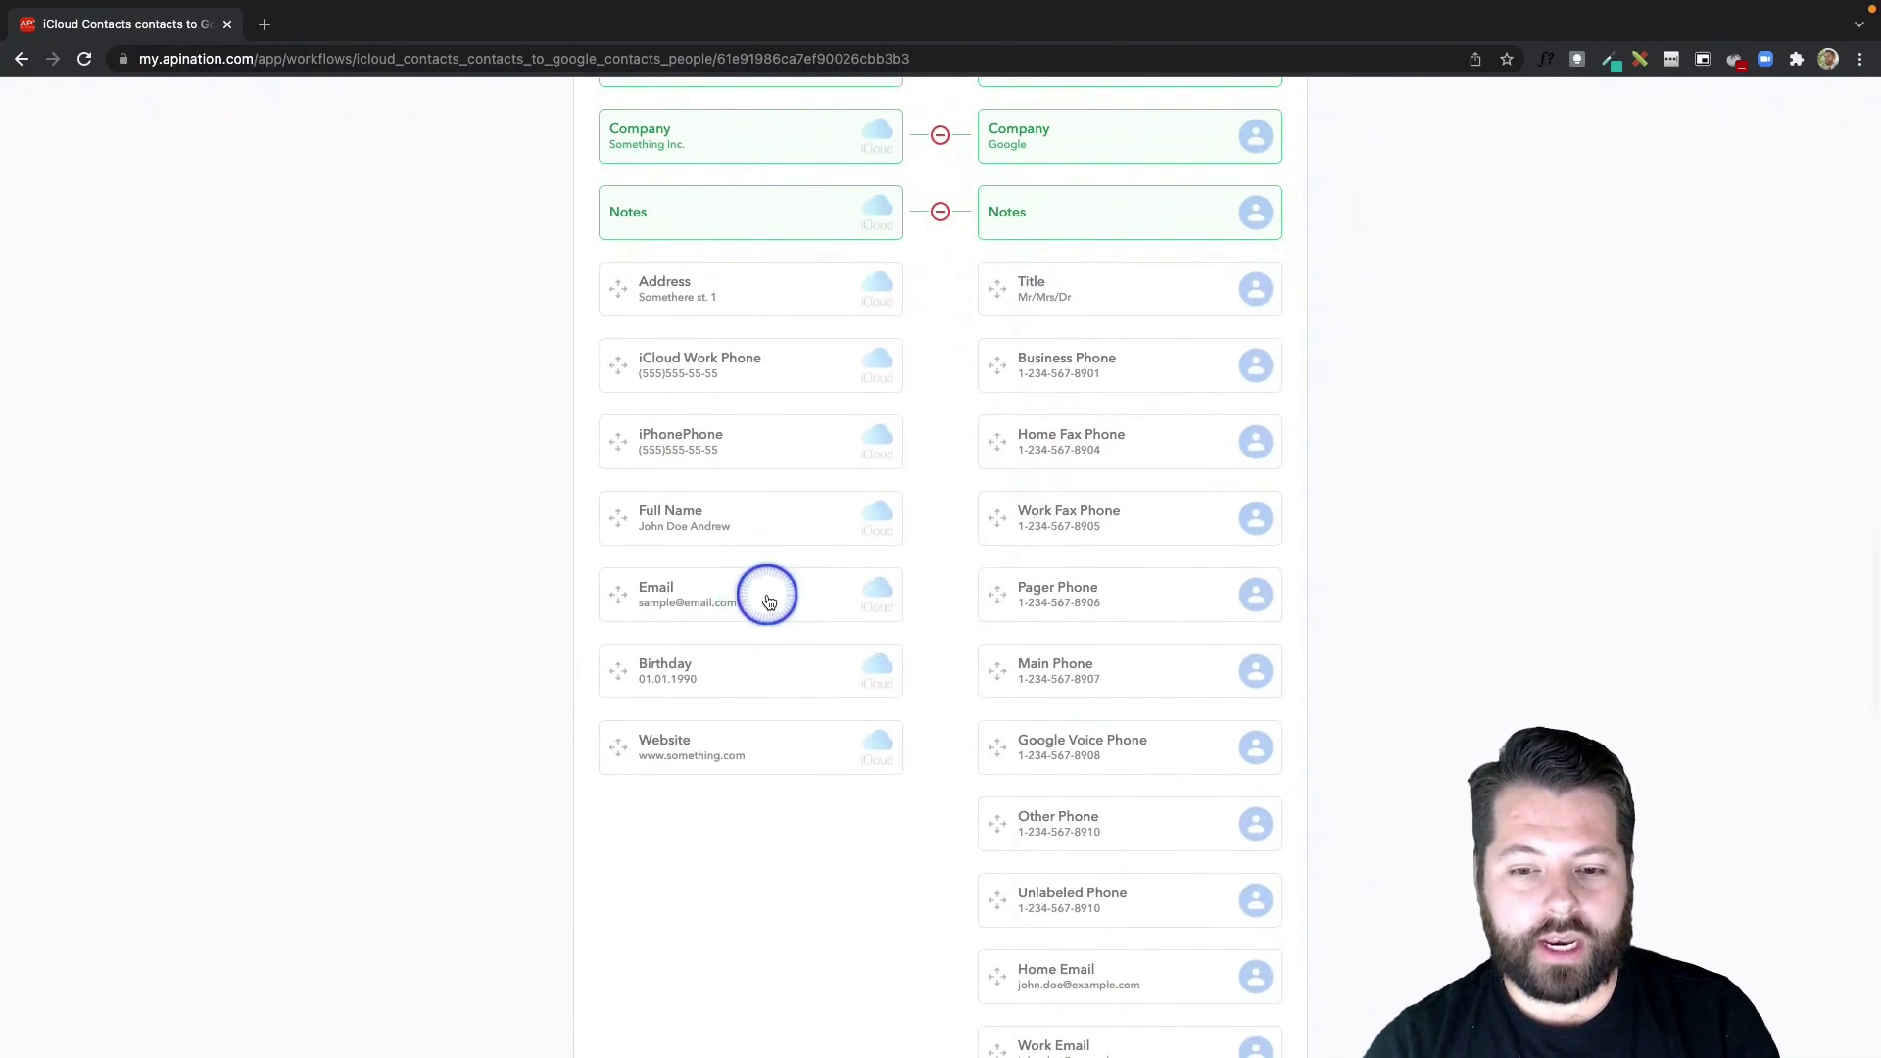
click(1056, 972)
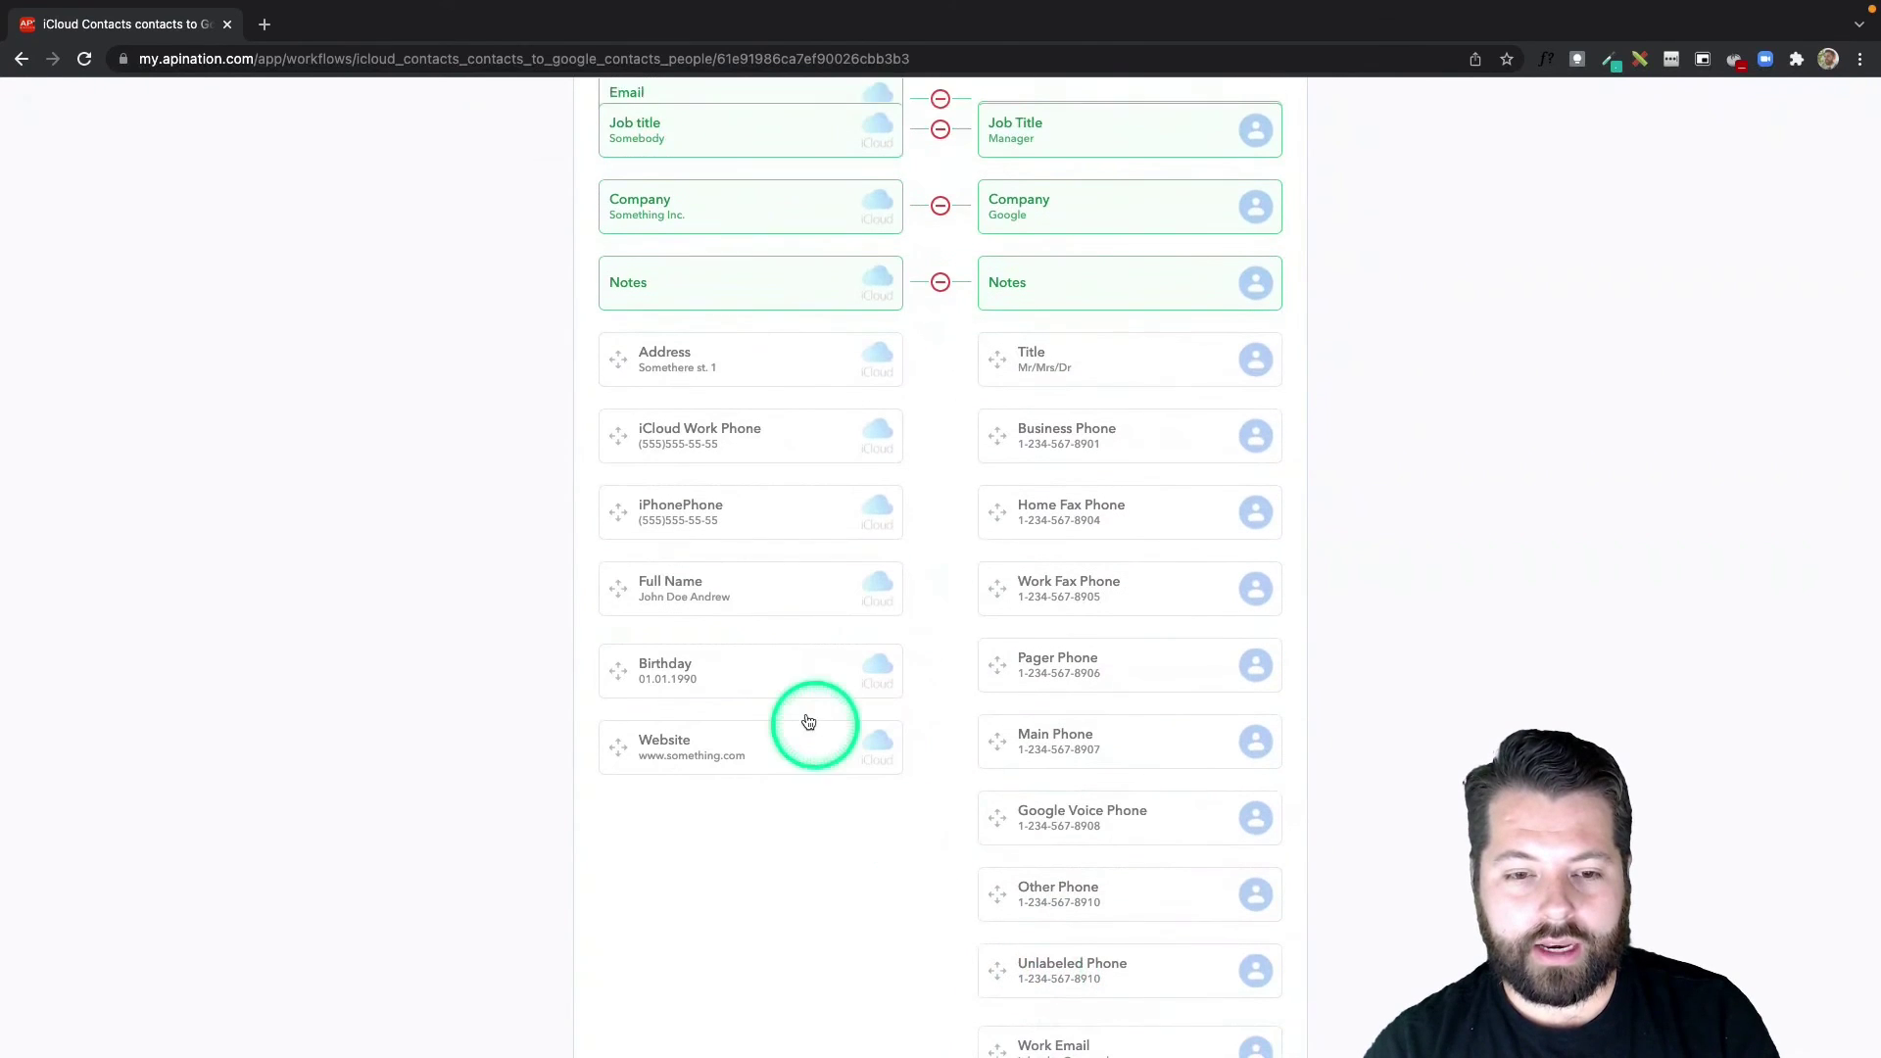
click(792, 679)
scroll(933, 761, down, 10)
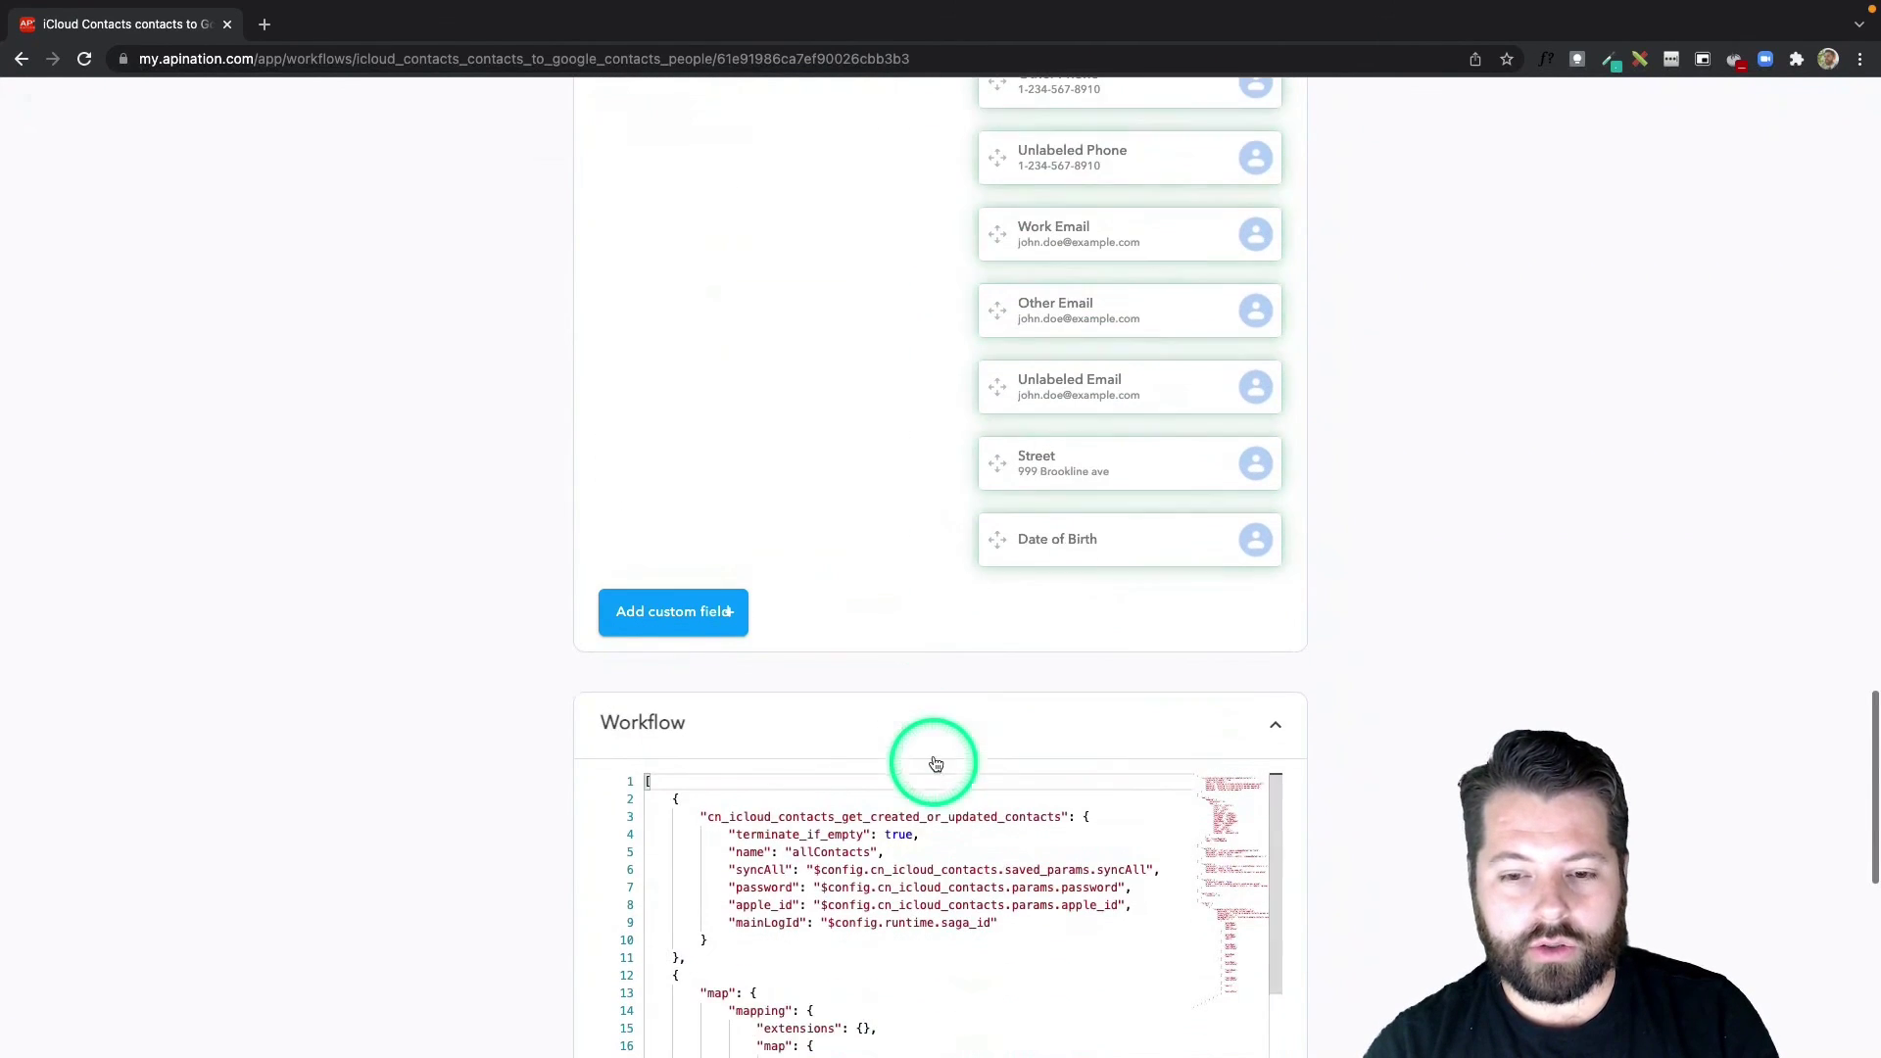
click(1030, 529)
scroll(930, 480, up, 10)
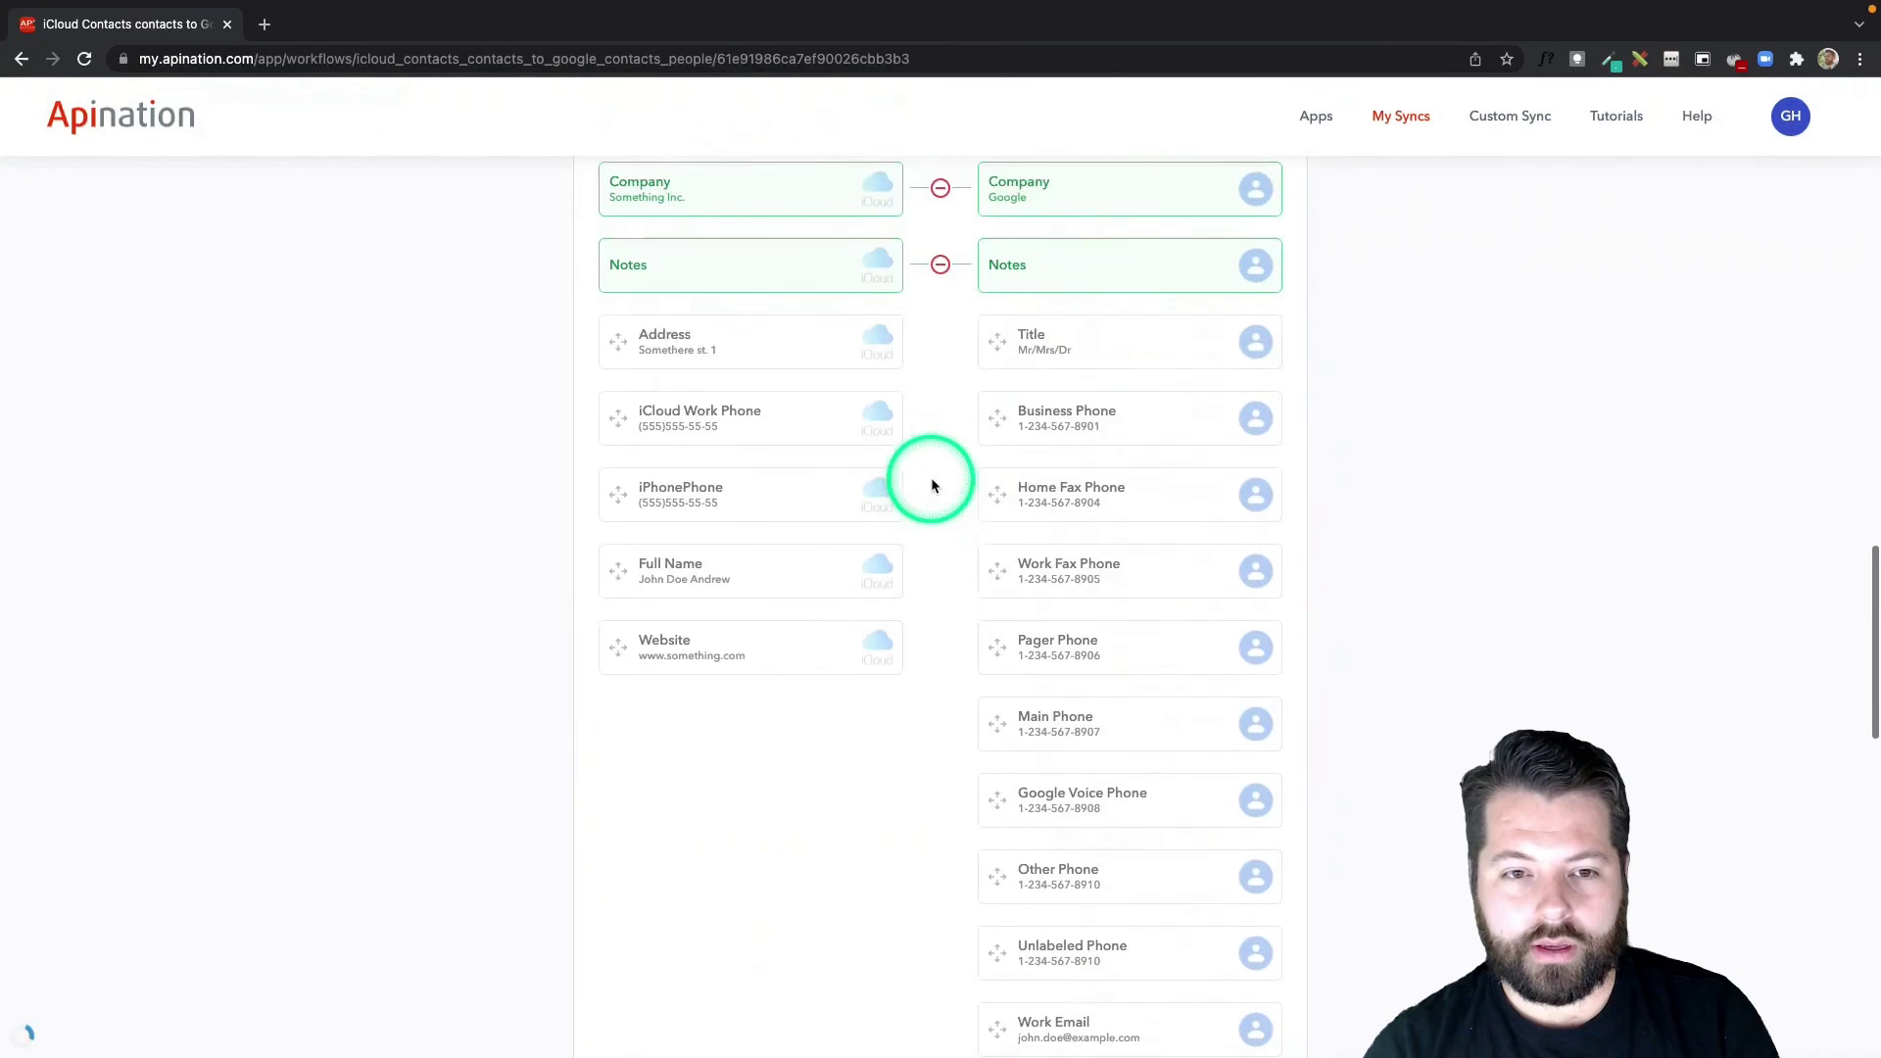
scroll(931, 484, up, 15)
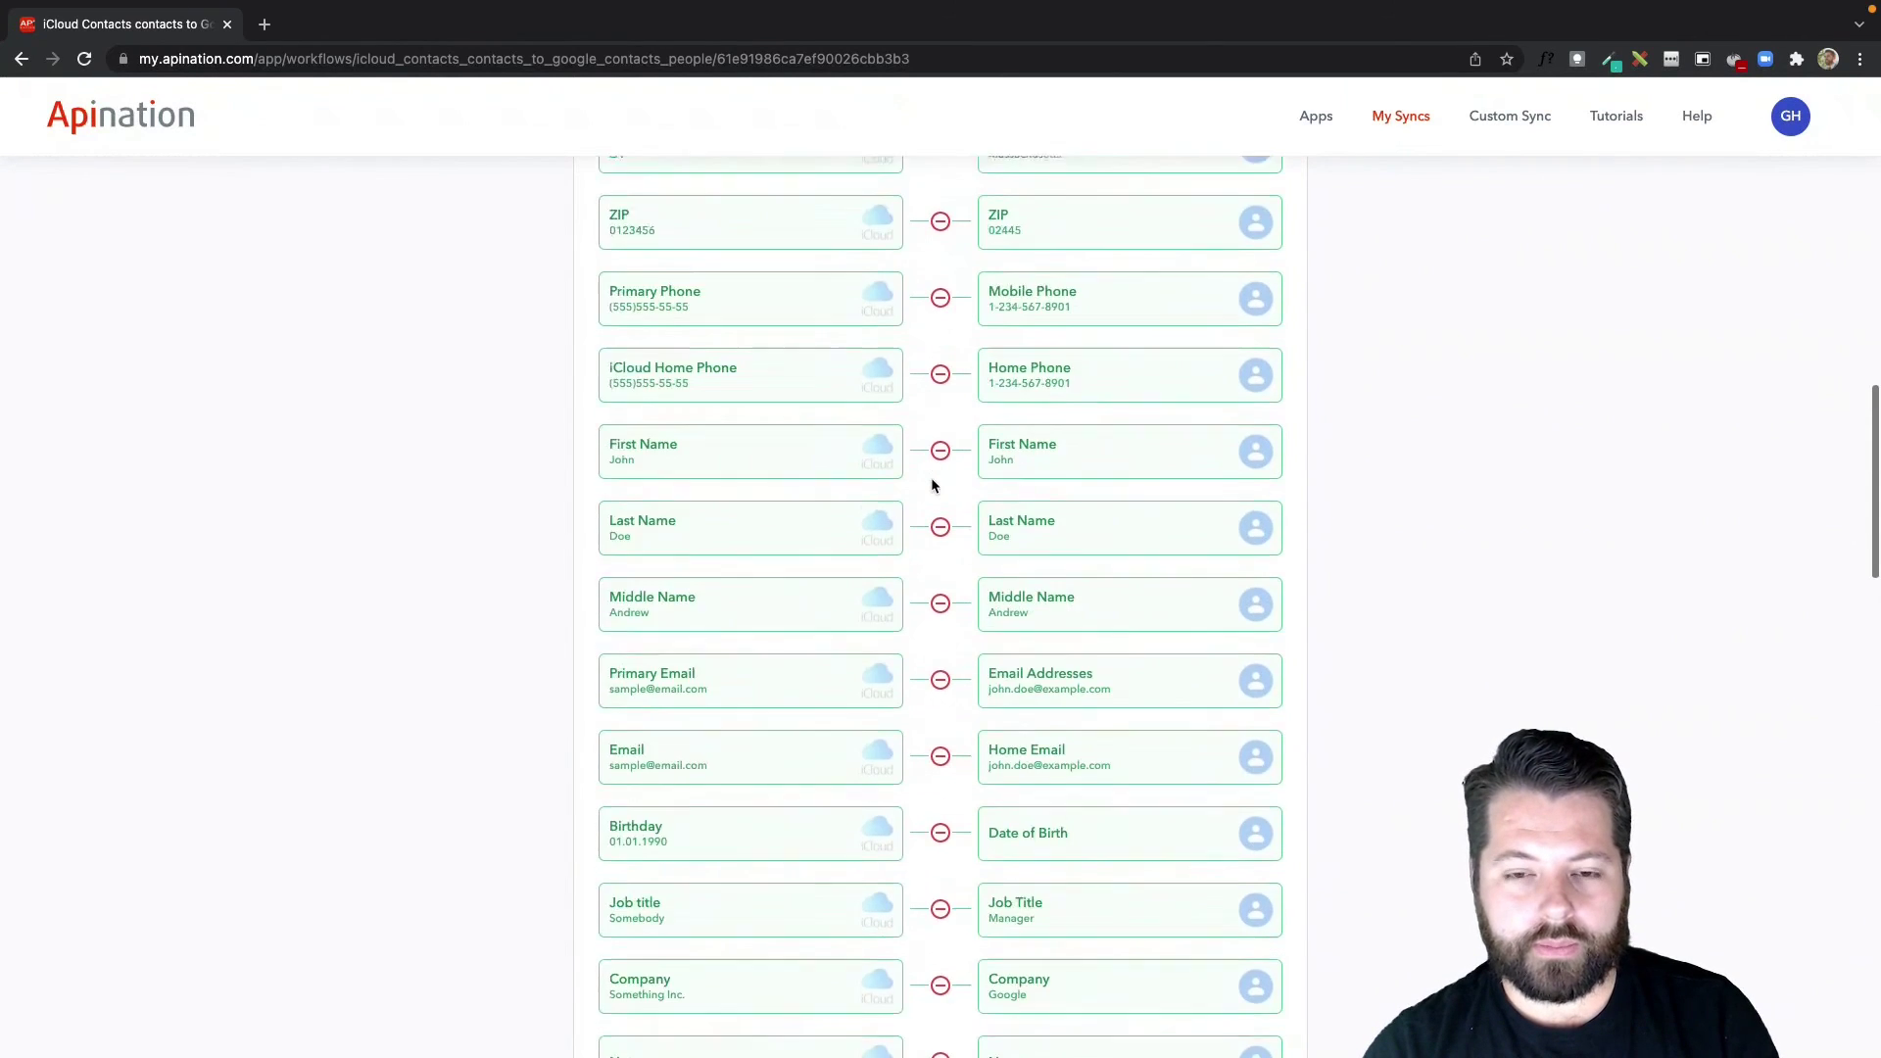
Step: Activate the iCloud-to-Google Contacts sync and let it open the Logs tab
click(931, 224)
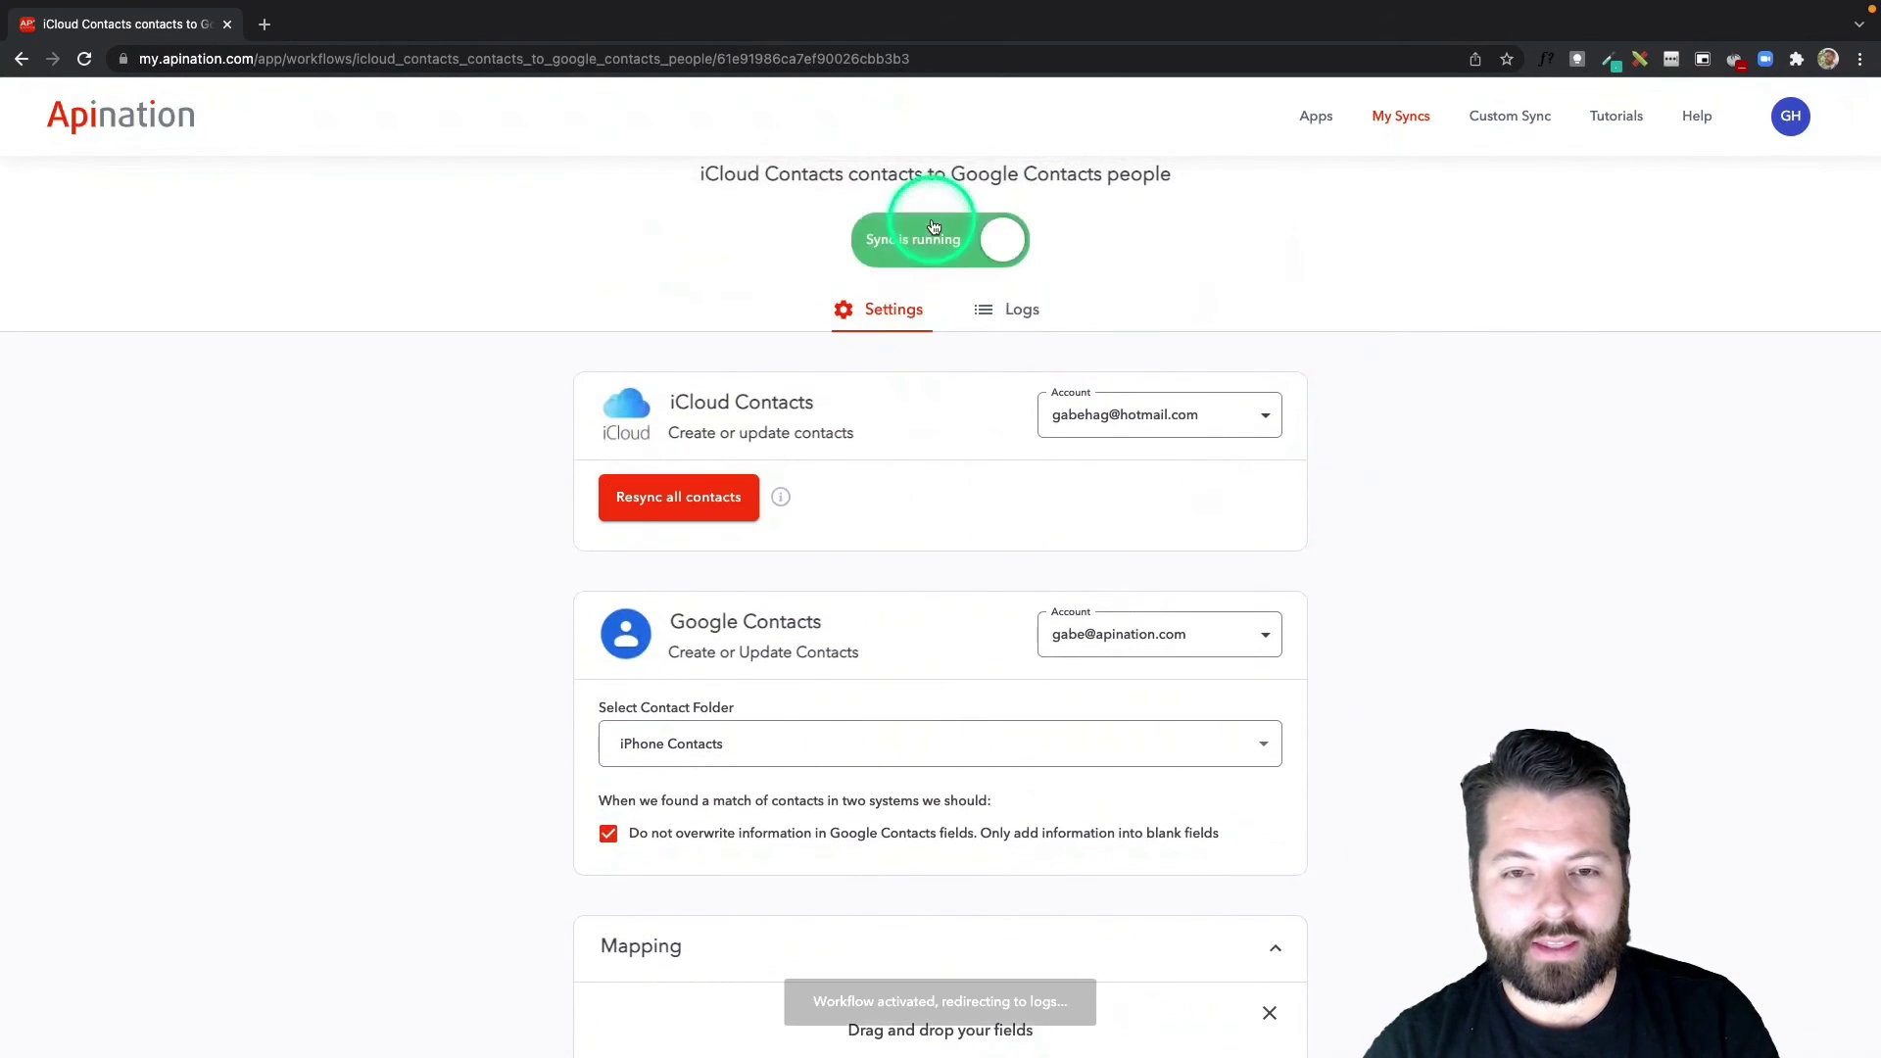